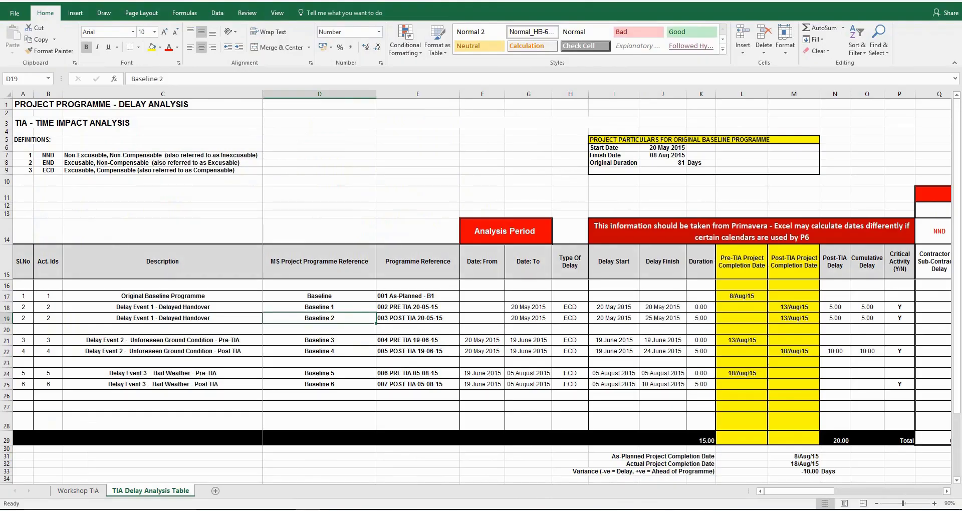
# Step: Copy the name, start and finish dates of Delay Event 2 from the delay events table in the Workshop TIA sheet
pyautogui.click(7, 340)
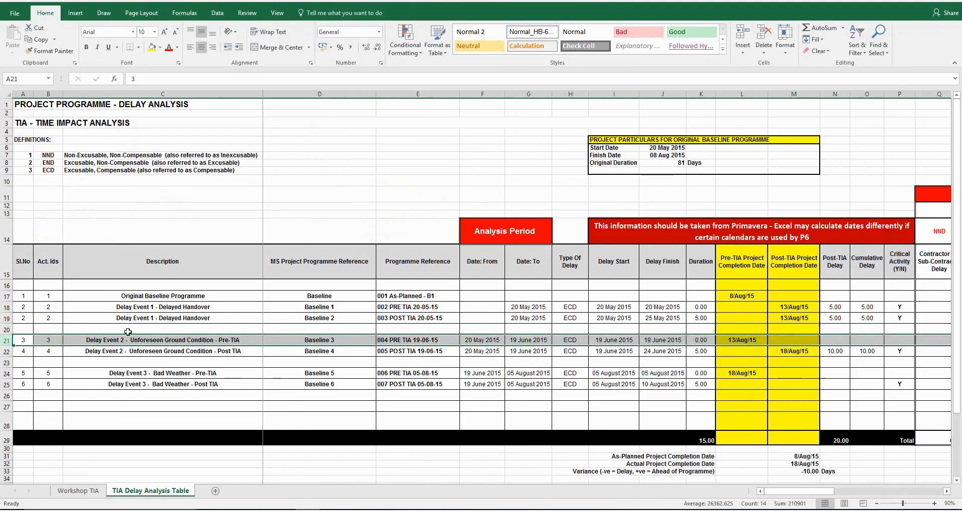
pyautogui.click(300, 340)
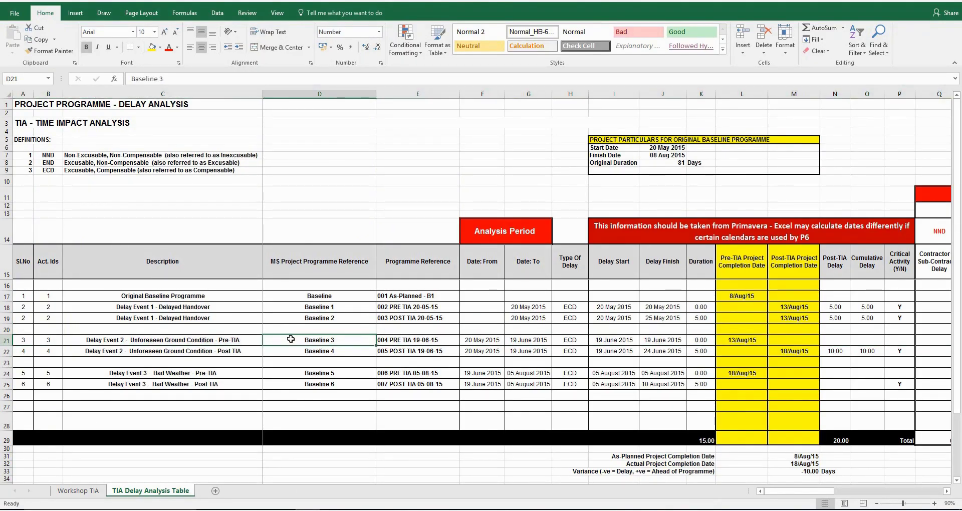
pyautogui.click(221, 342)
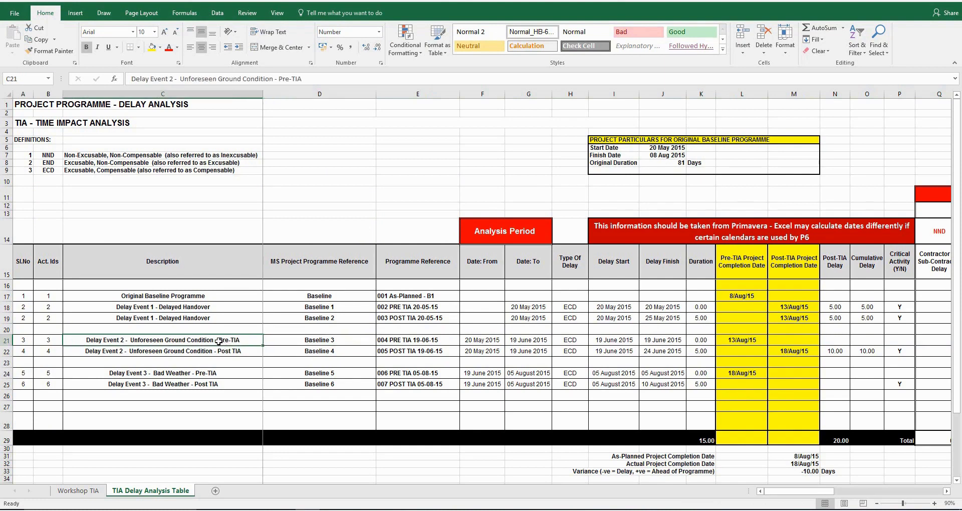
pyautogui.click(93, 490)
pyautogui.click(139, 366)
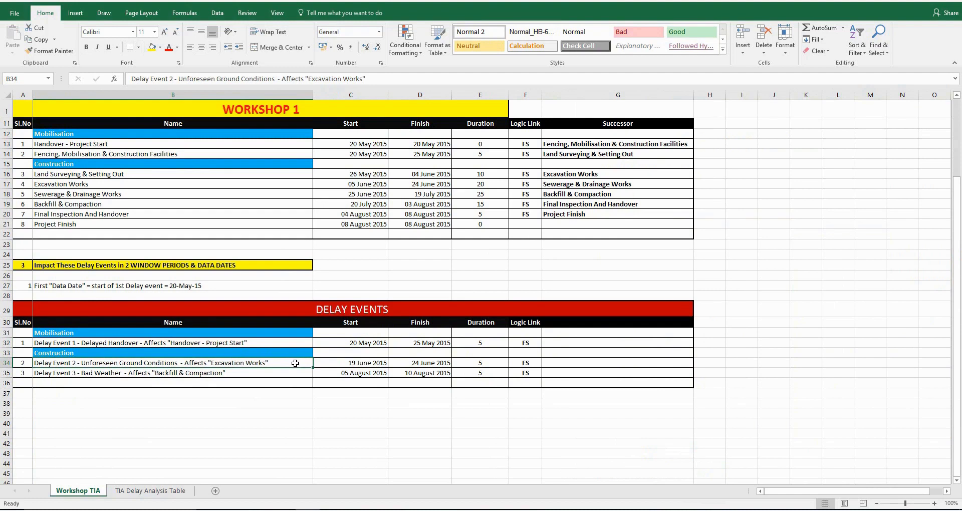
pyautogui.moveTo(319, 362); pyautogui.dragTo(450, 362)
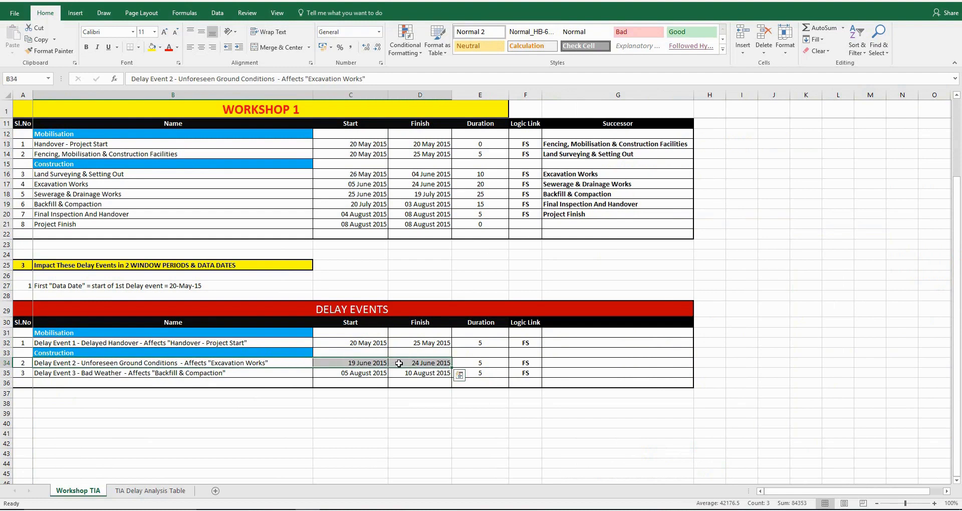
pyautogui.rightClick(398, 363)
pyautogui.click(423, 170)
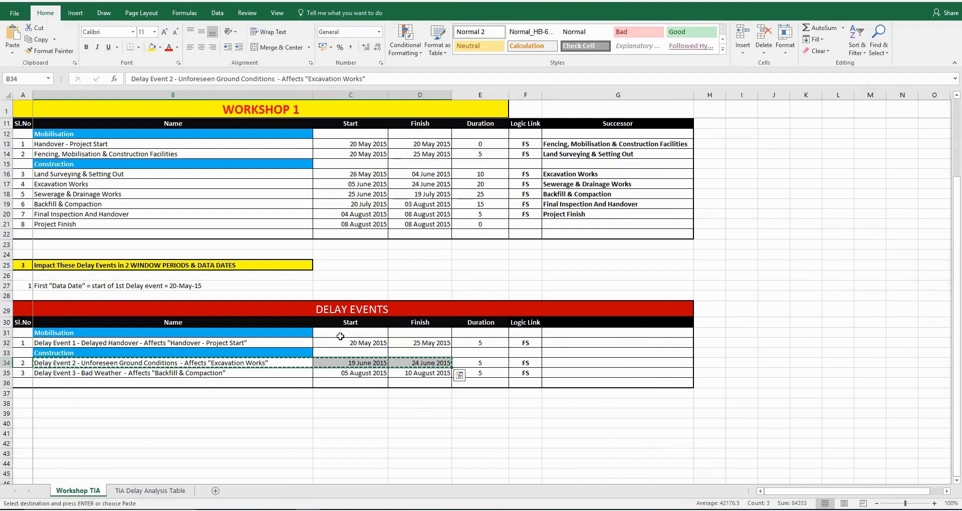
pyautogui.click(206, 363)
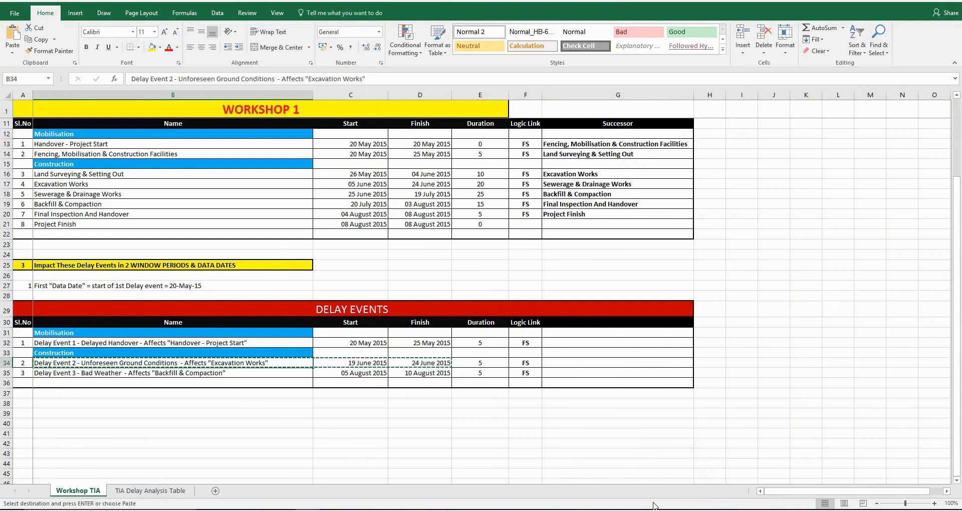
# Step: Switch to Microsoft Project and insert three new tasks directly above Sewerage & Drainage Works
pyautogui.hotkey('alt', 'Tab')
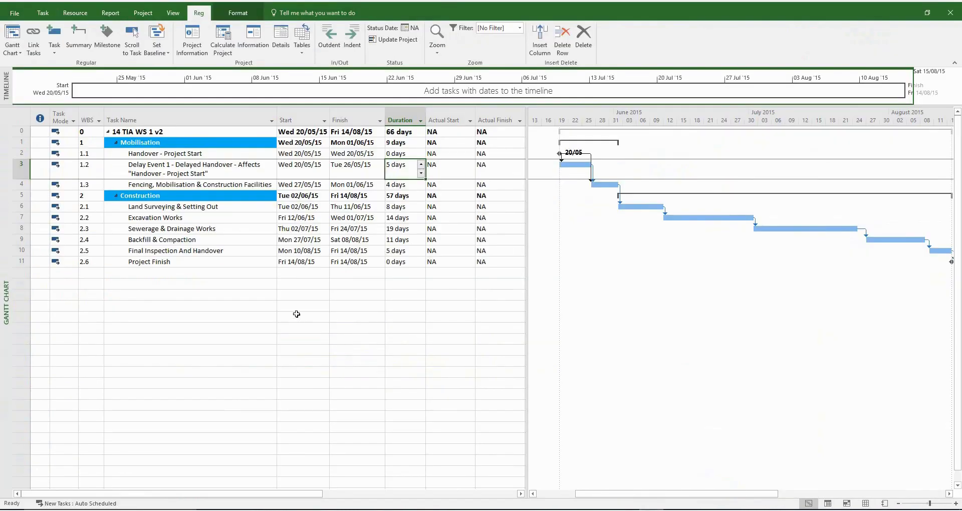
pyautogui.hotkey('alt', 'Tab')
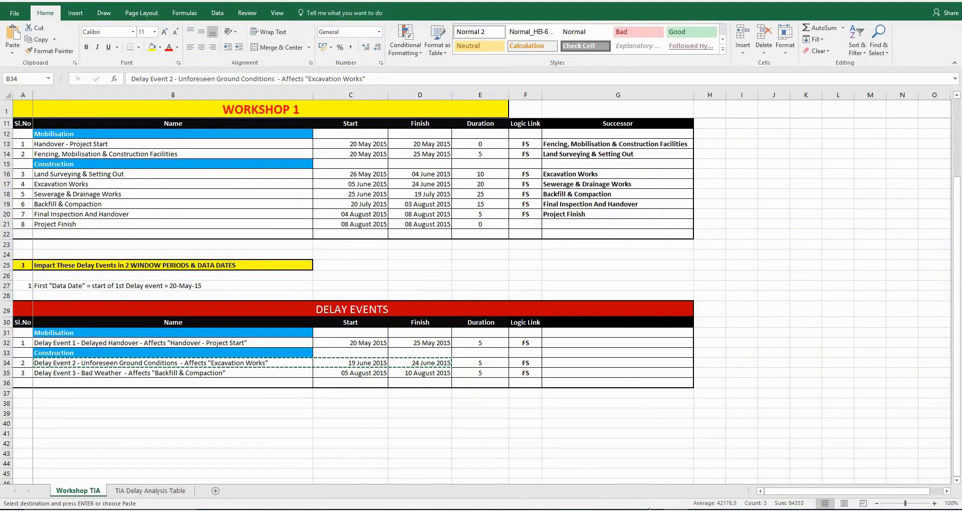
pyautogui.hotkey('alt', 'Tab')
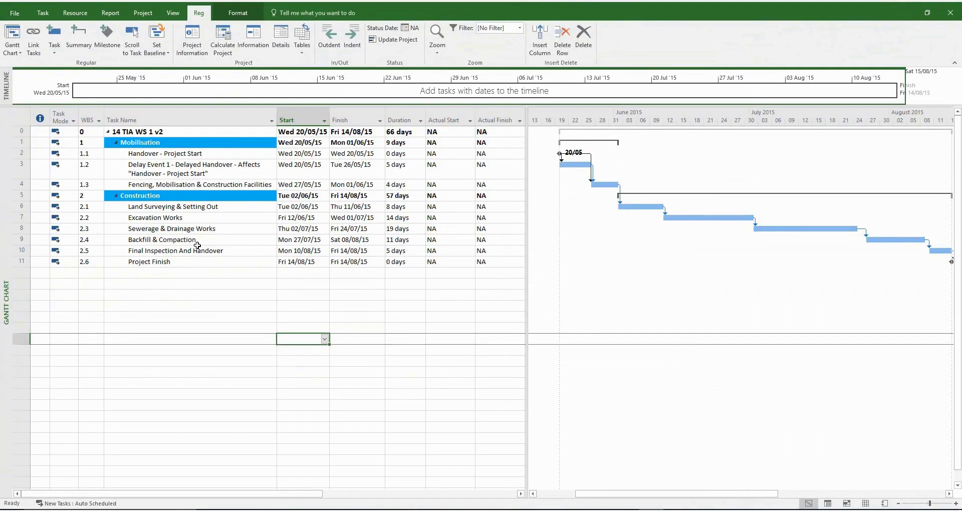
pyautogui.click(189, 229)
pyautogui.click(55, 36)
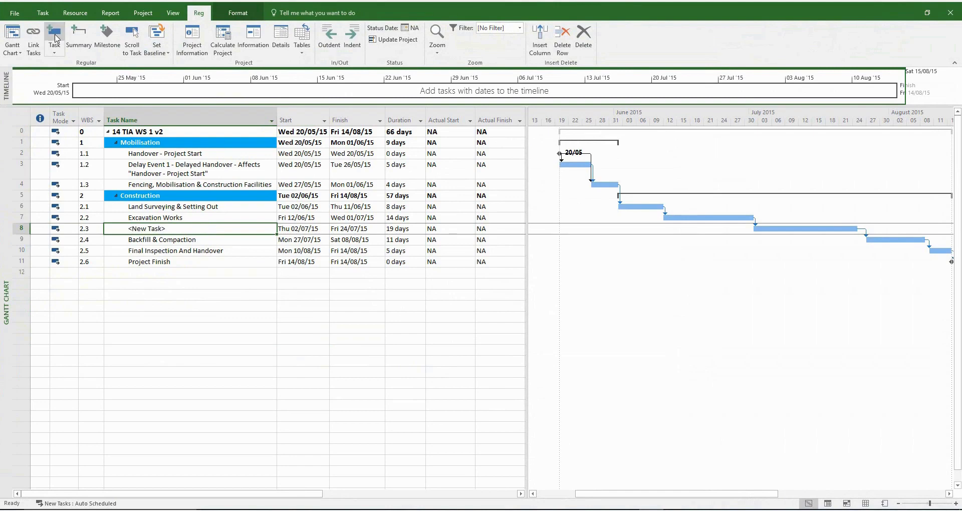
pyautogui.click(55, 37)
pyautogui.click(54, 36)
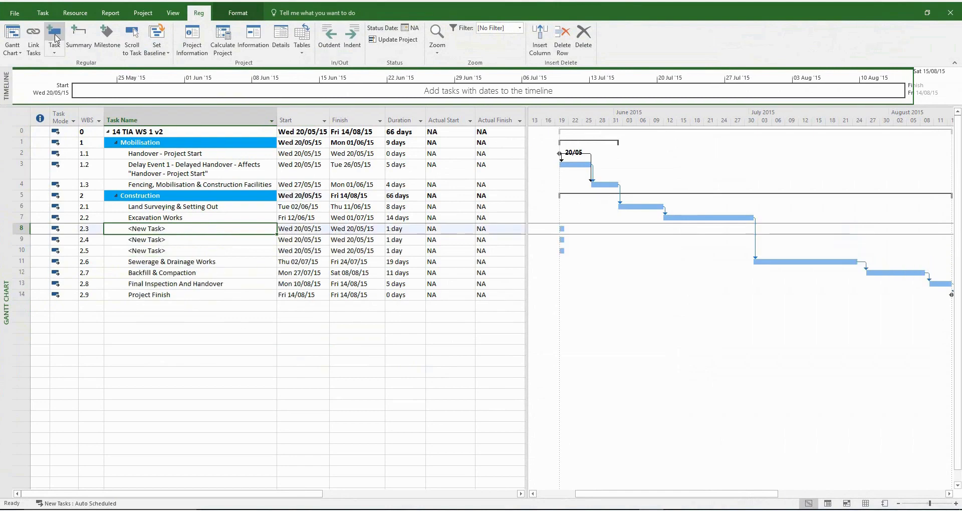
# Step: Paste the copied Delay Event 2 name and dates into the middle one of the three new tasks
pyautogui.click(191, 239)
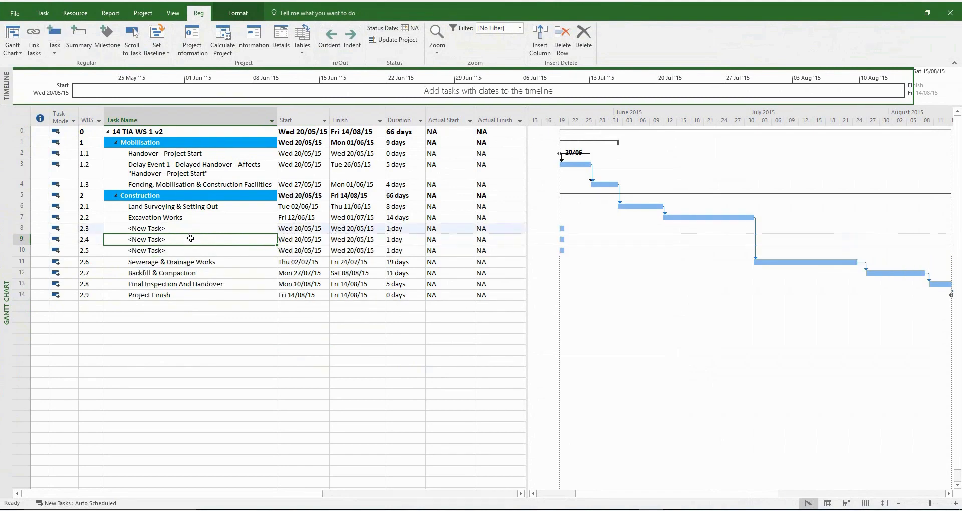
pyautogui.rightClick(191, 239)
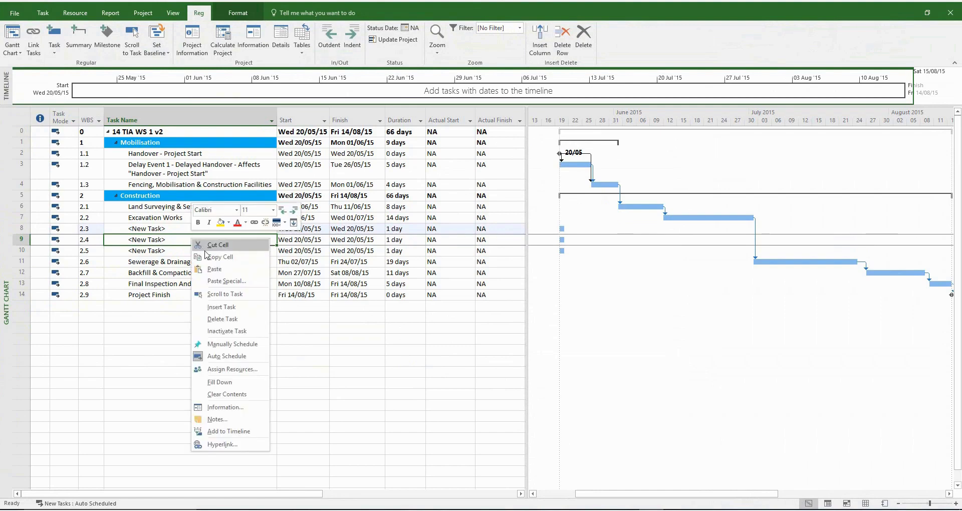
pyautogui.click(213, 270)
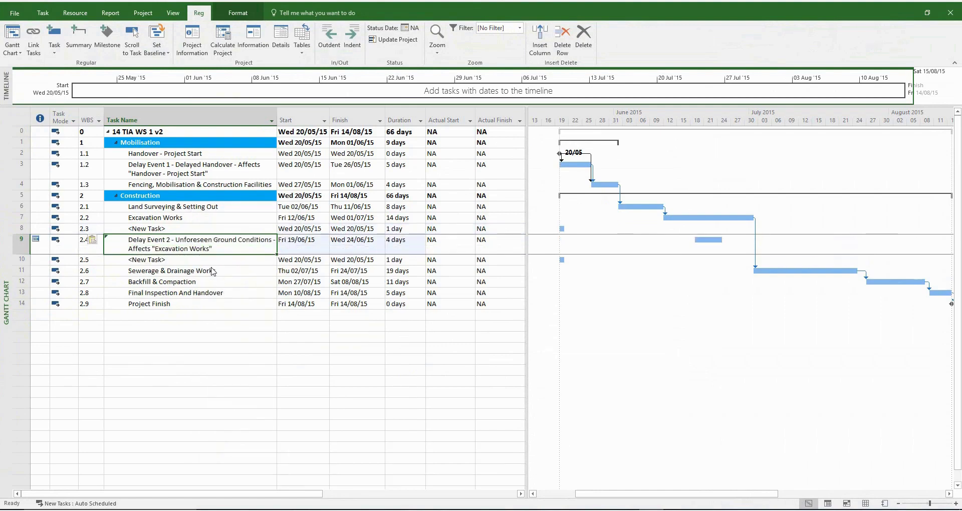
# Step: Set the Delay Event 2 task's duration to 0 days and its start date to Fri 19/06/15
pyautogui.click(423, 246)
pyautogui.click(422, 248)
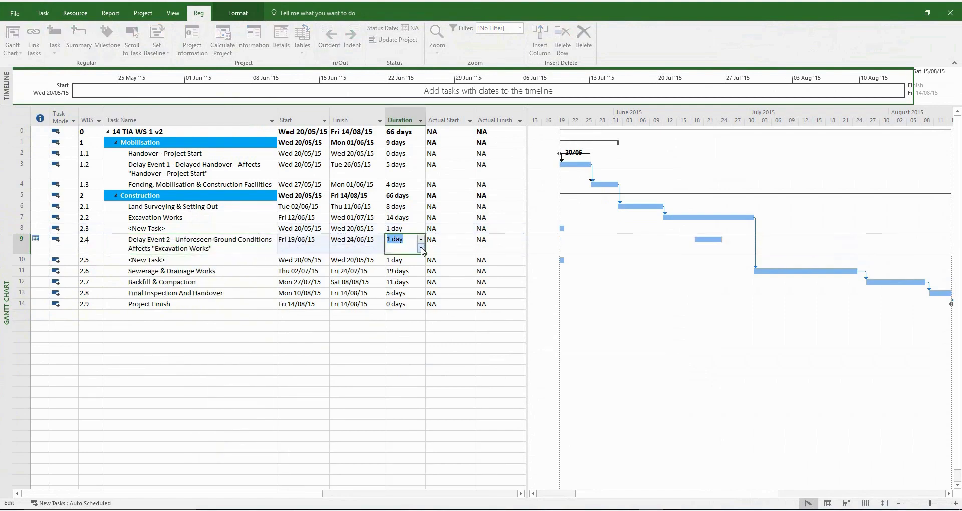
pyautogui.click(277, 341)
pyautogui.click(297, 245)
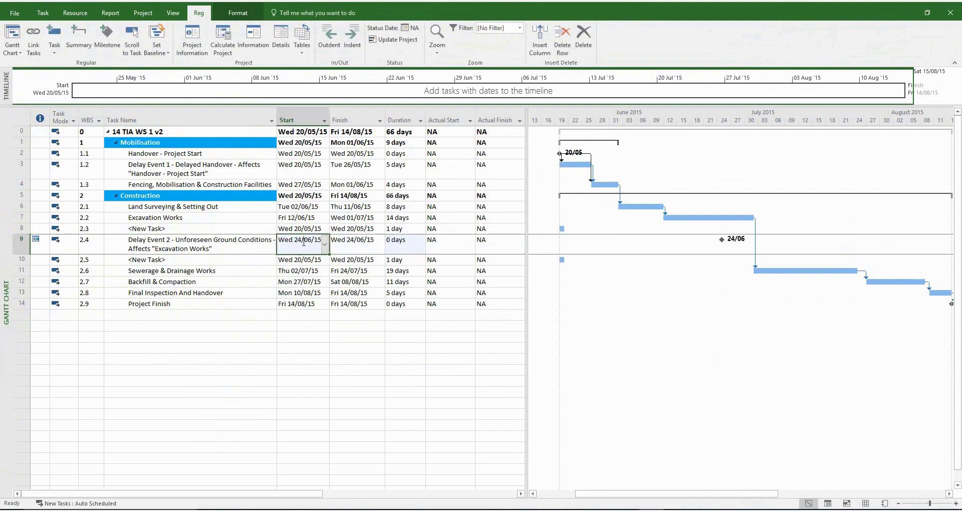
pyautogui.click(325, 246)
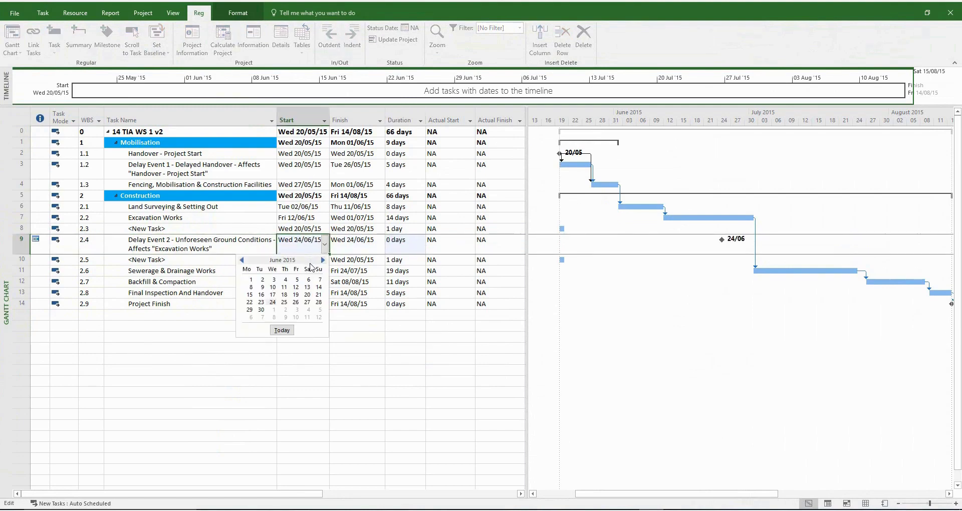
pyautogui.click(295, 296)
pyautogui.click(238, 355)
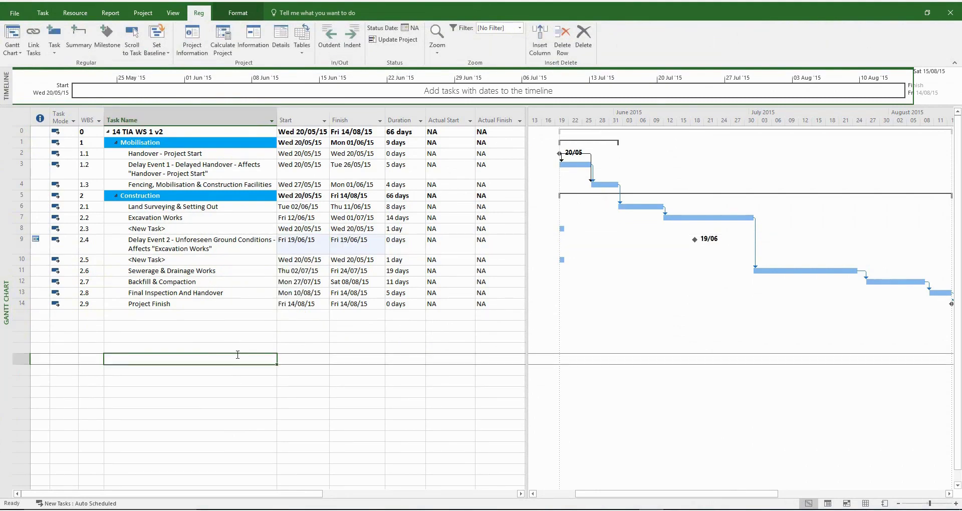
# Step: Check Delay Event 2's start date in the Excel delay events table, clear the copy selection and return to Microsoft Project
pyautogui.hotkey('alt', 'Tab')
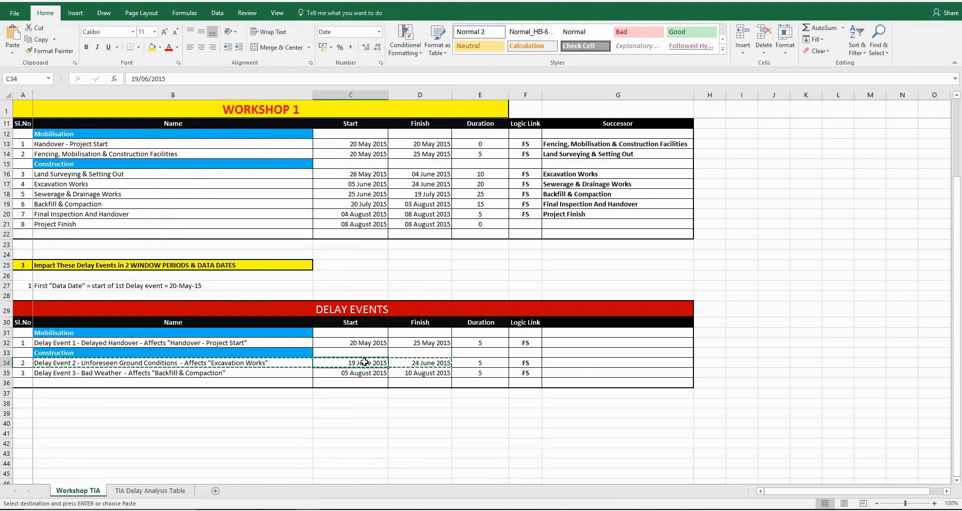
pyautogui.press('Escape')
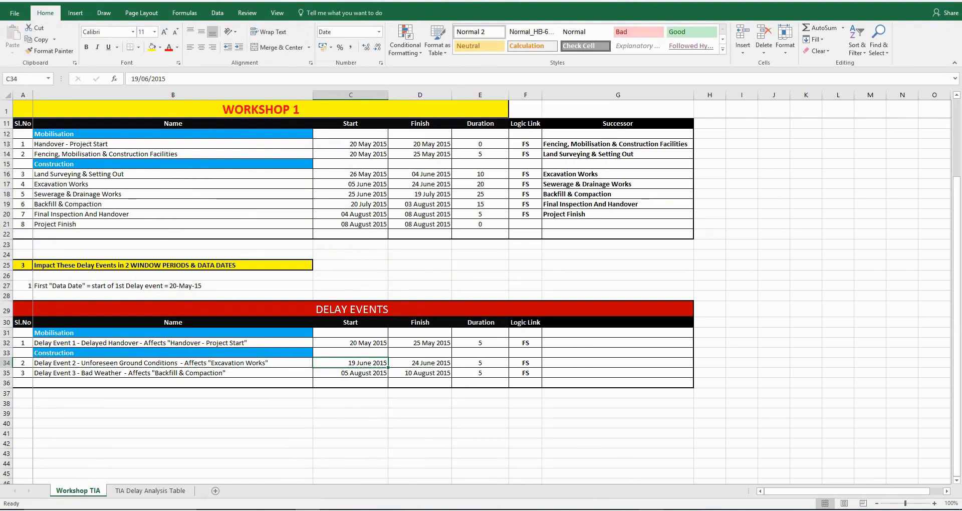
pyautogui.hotkey('alt', 'Tab')
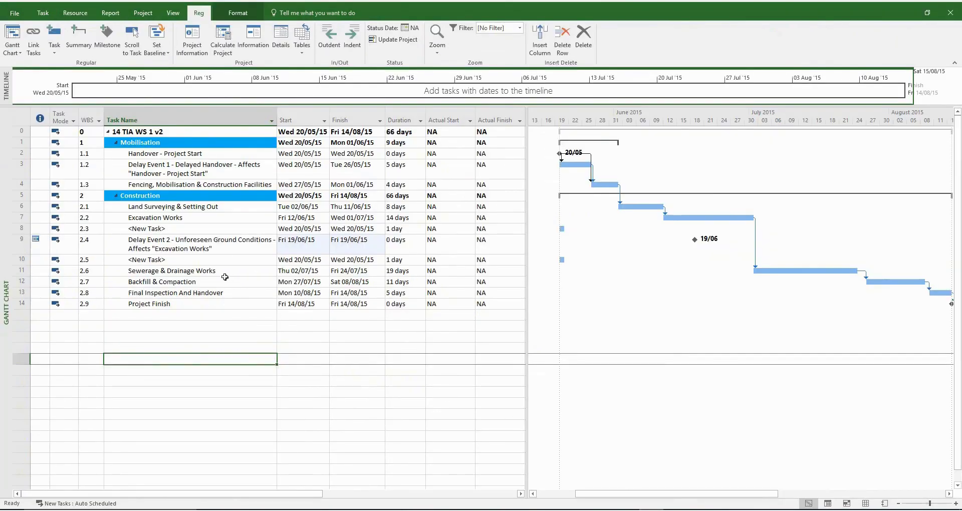
# Step: Name the new task above Delay Event 2 "Excavation Works - Pre-Delay", reusing the copied Excavation Works name
pyautogui.click(181, 219)
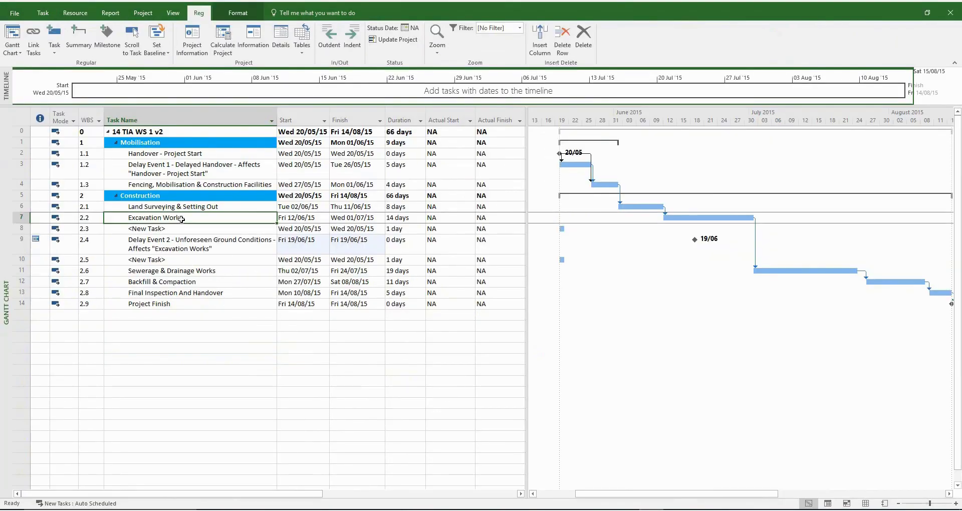
pyautogui.click(186, 220)
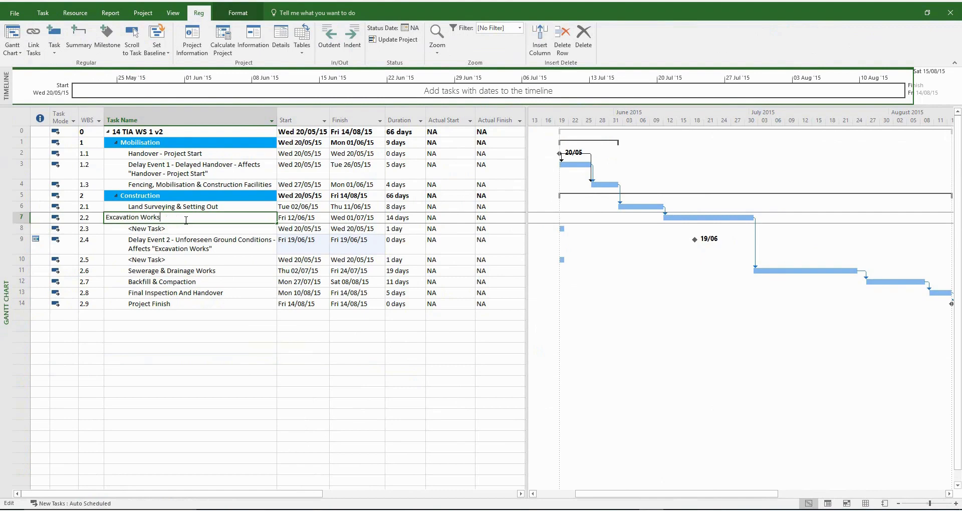
pyautogui.moveTo(186, 220); pyautogui.dragTo(91, 221)
pyautogui.rightClick(119, 217)
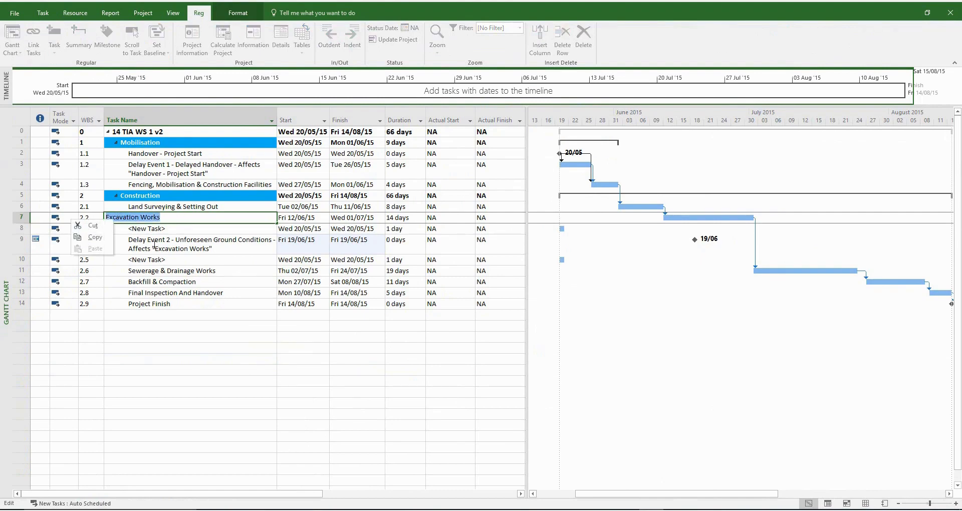
pyautogui.click(106, 237)
pyautogui.click(166, 229)
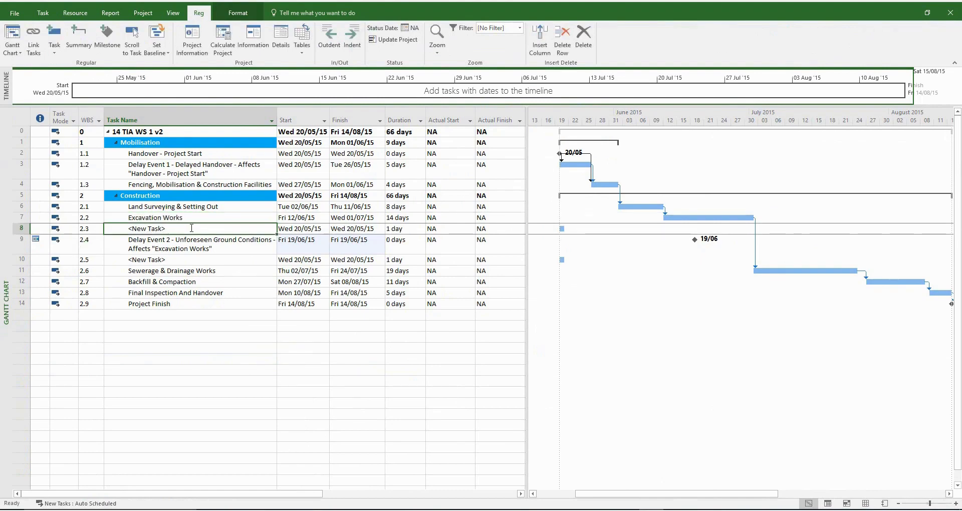
pyautogui.click(166, 230)
pyautogui.moveTo(166, 229); pyautogui.dragTo(102, 229)
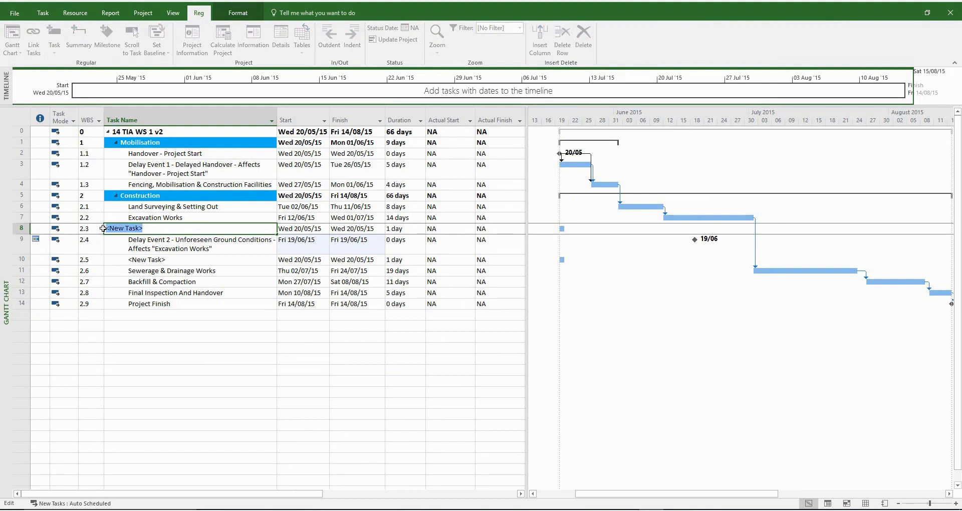
pyautogui.rightClick(136, 231)
pyautogui.click(120, 261)
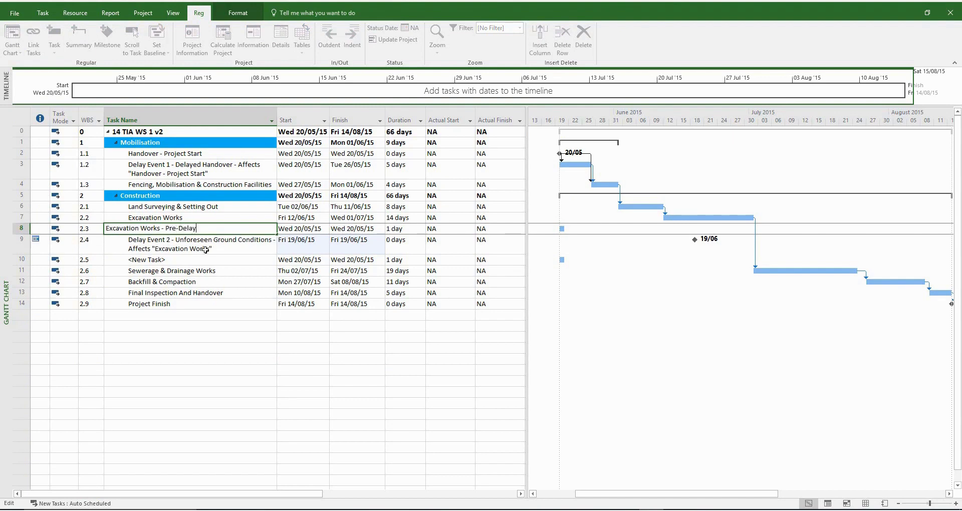
# Step: Name the new task below Delay Event 2 "Excavation Works - Post-Delay" by copying and adapting the Pre-Delay task's name
pyautogui.moveTo(202, 230); pyautogui.dragTo(105, 229)
pyautogui.hotkey('ctrl', 'c')
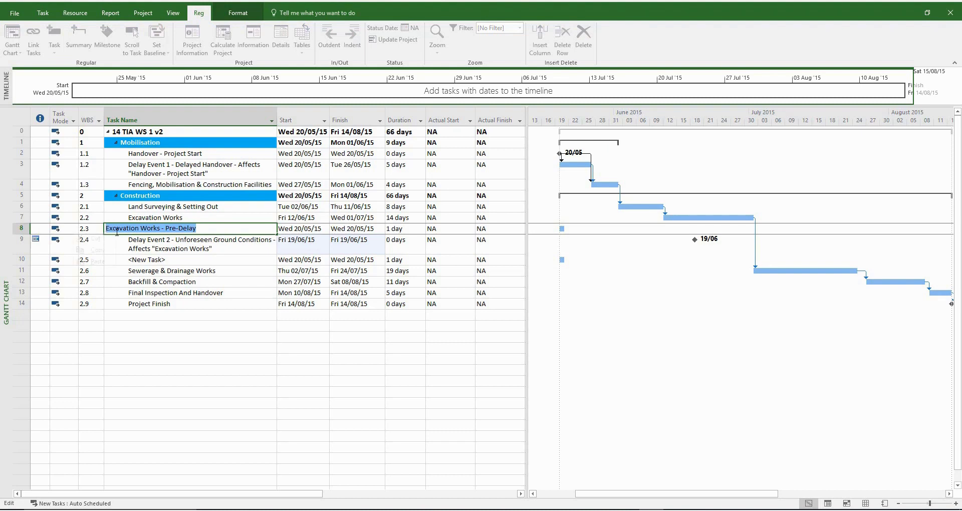
pyautogui.rightClick(75, 234)
pyautogui.click(111, 250)
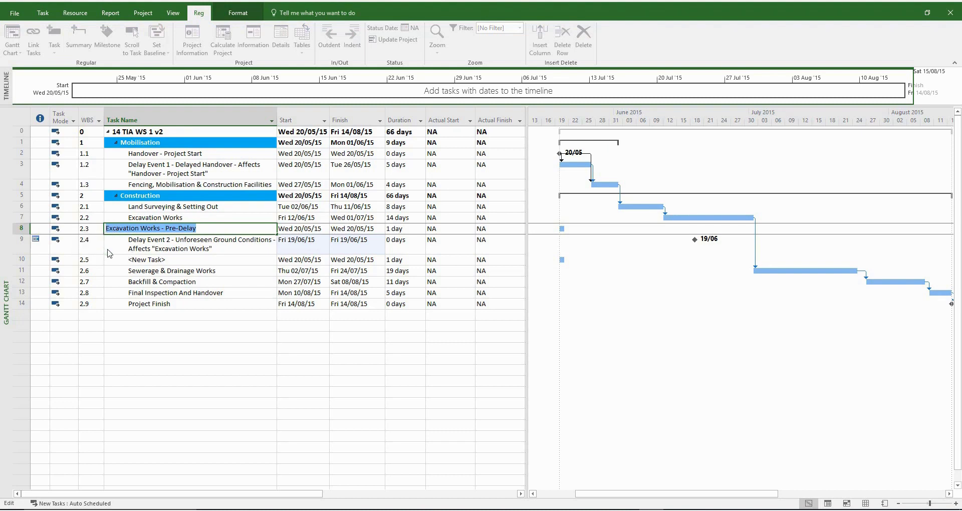
pyautogui.click(175, 260)
pyautogui.click(177, 260)
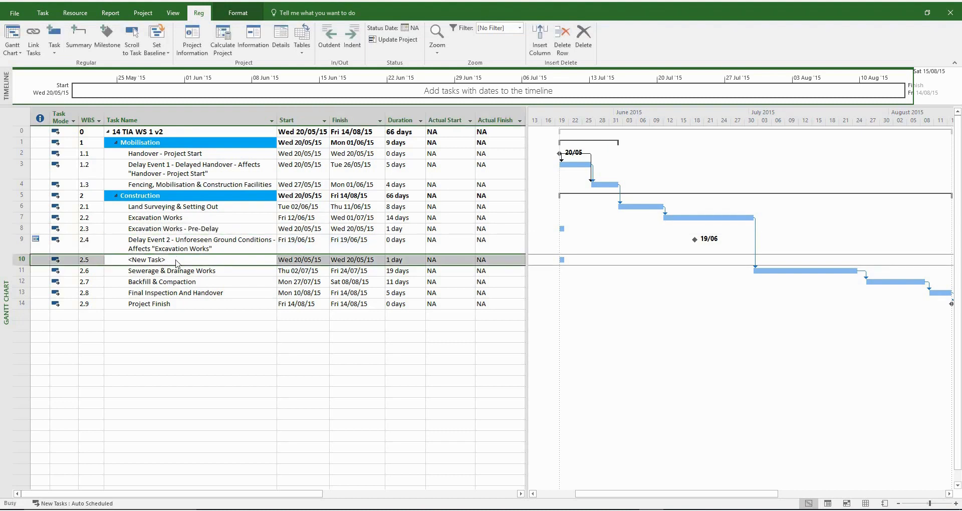
pyautogui.doubleClick(172, 261)
pyautogui.rightClick(386, 189)
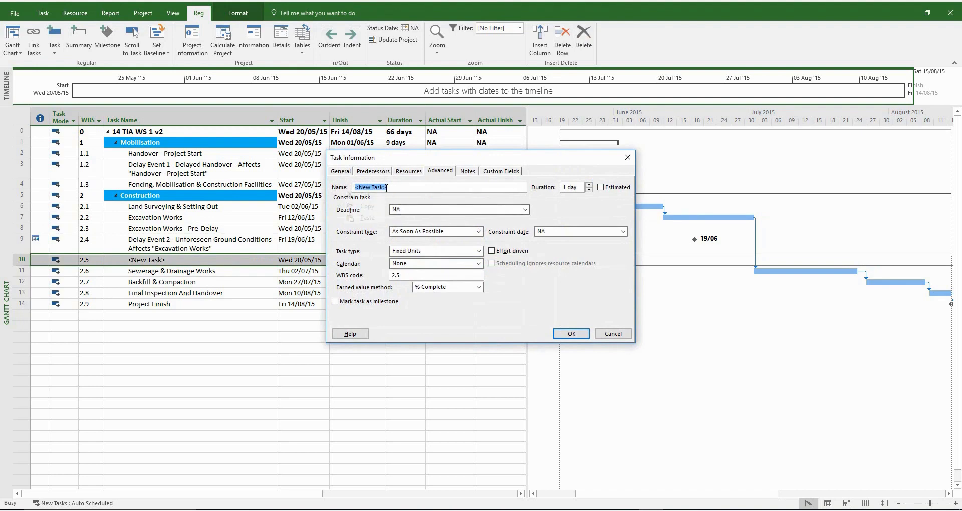
pyautogui.click(376, 219)
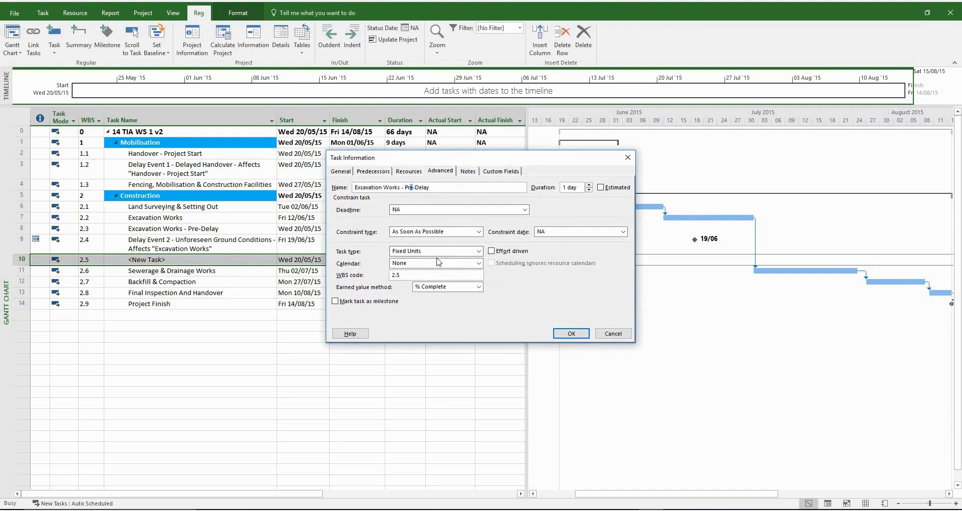
pyautogui.press('BackSpace')
pyautogui.press('BackSpace')
pyautogui.write('ost')
pyautogui.click(571, 334)
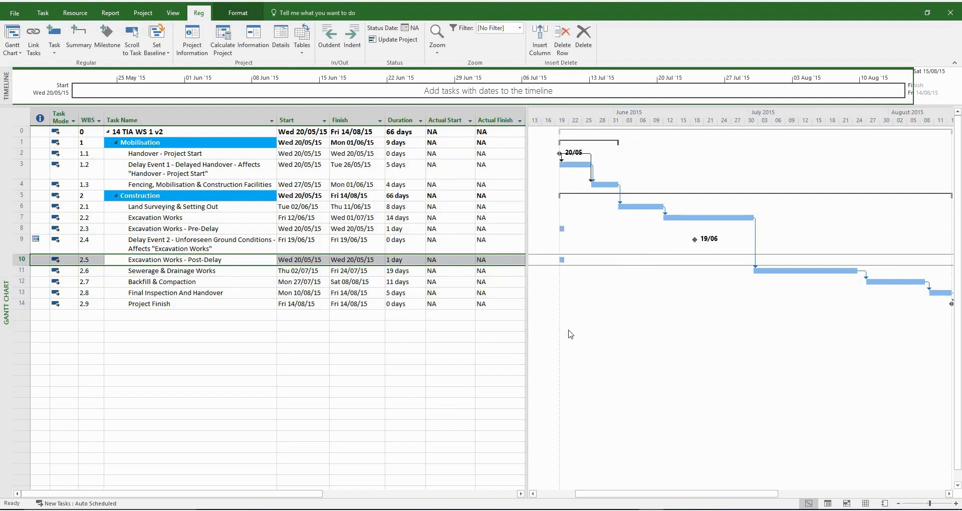
# Step: Set the start date of the Excavation Works - Pre-Delay task to Fri 12/06/15
pyautogui.click(198, 229)
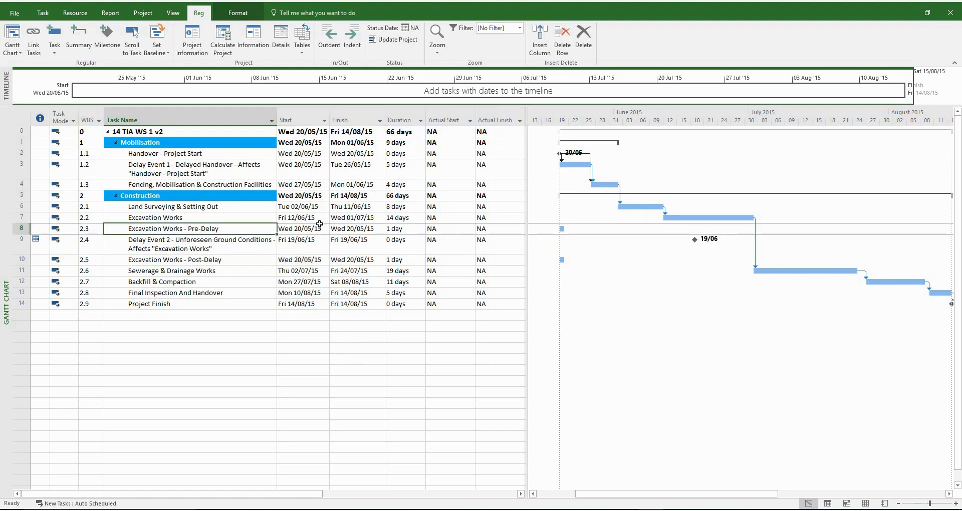
pyautogui.click(320, 226)
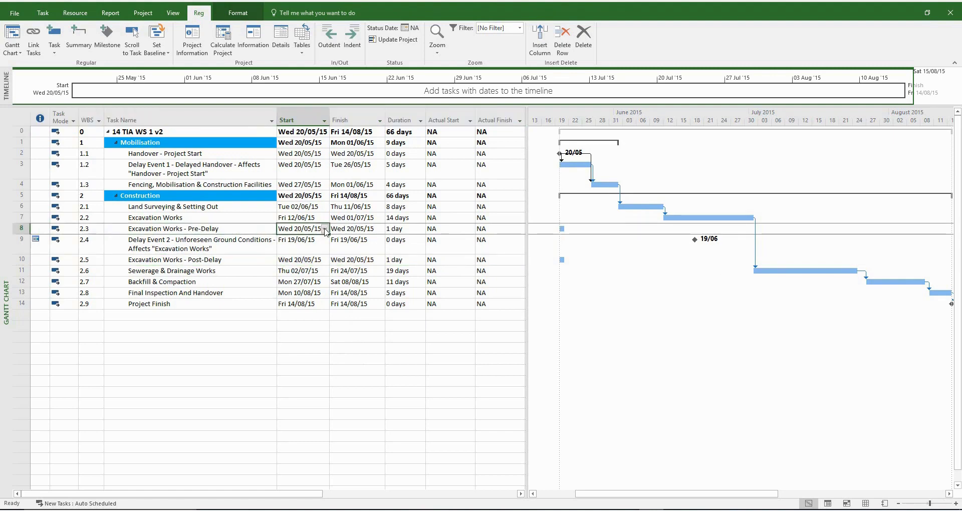
pyautogui.click(325, 229)
pyautogui.click(323, 240)
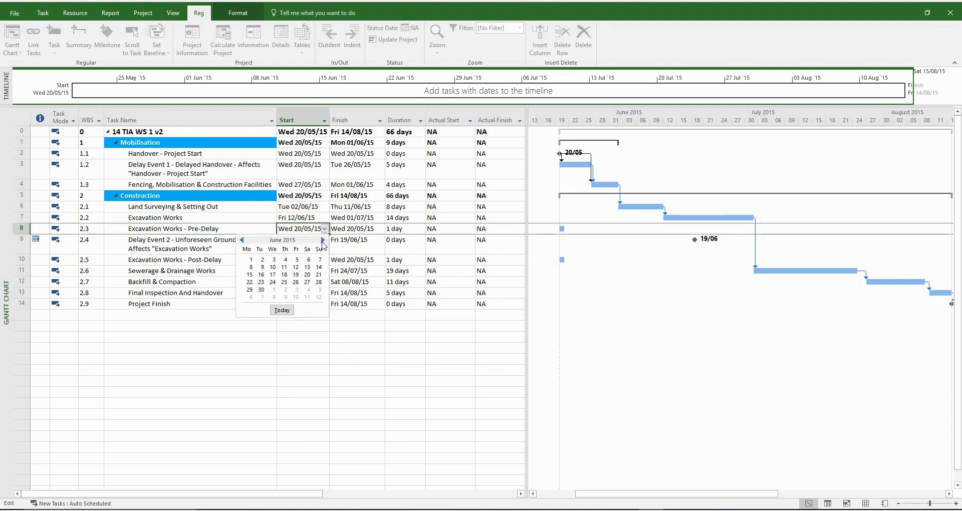
pyautogui.click(296, 267)
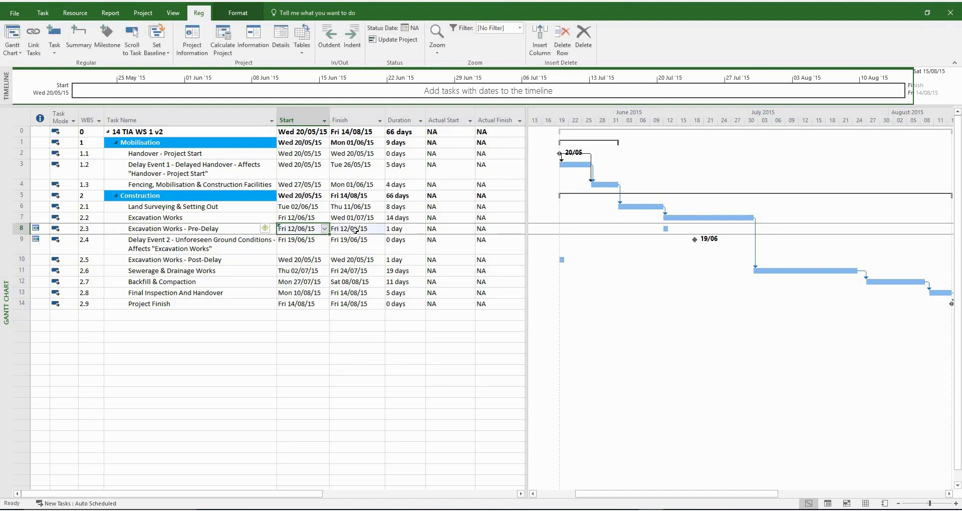
# Step: Set the Pre-Delay task's finish date to Fri 19/06/15 and link it to Delay Event 2 as its successor
pyautogui.click(377, 229)
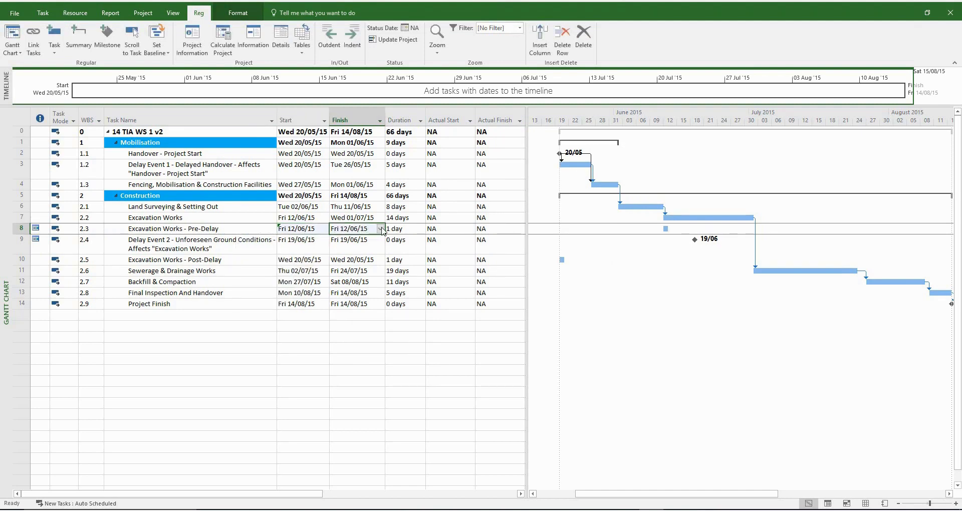
pyautogui.click(381, 229)
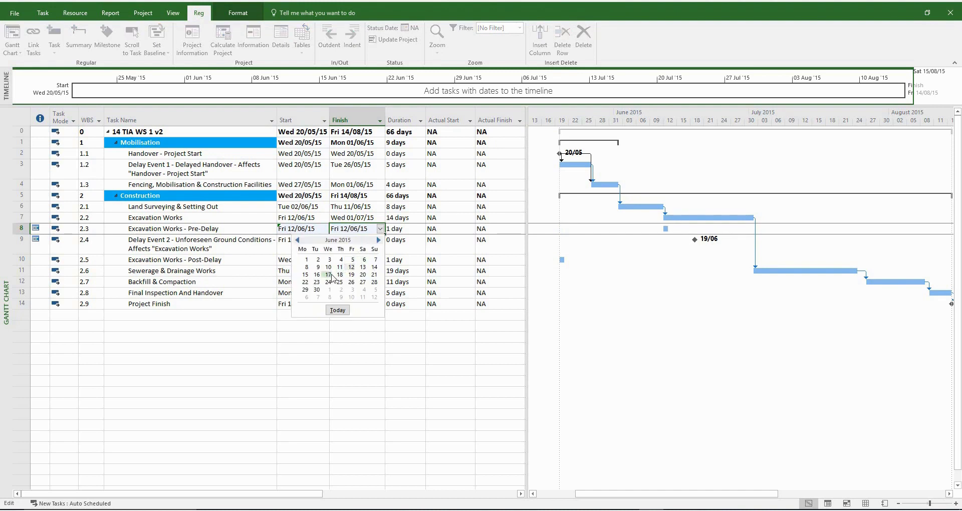
pyautogui.click(352, 275)
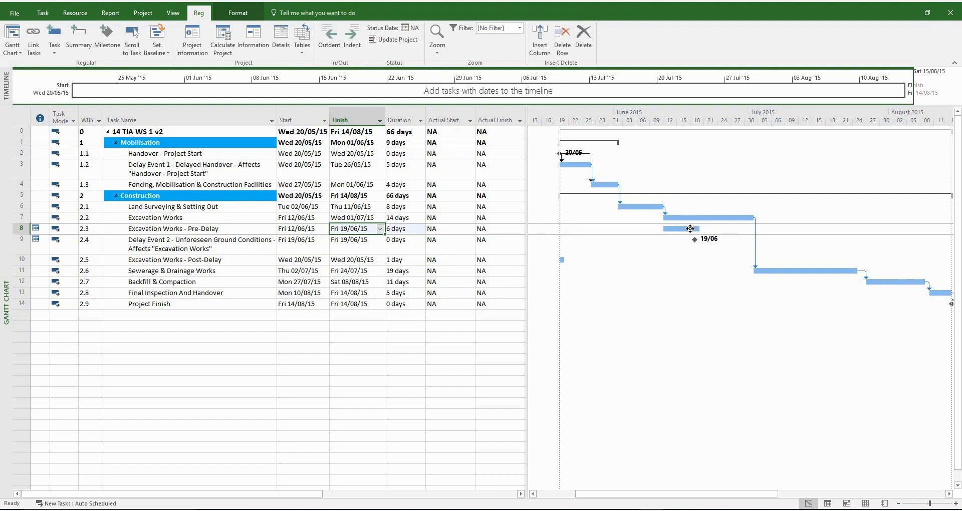
pyautogui.moveTo(691, 229); pyautogui.dragTo(696, 242)
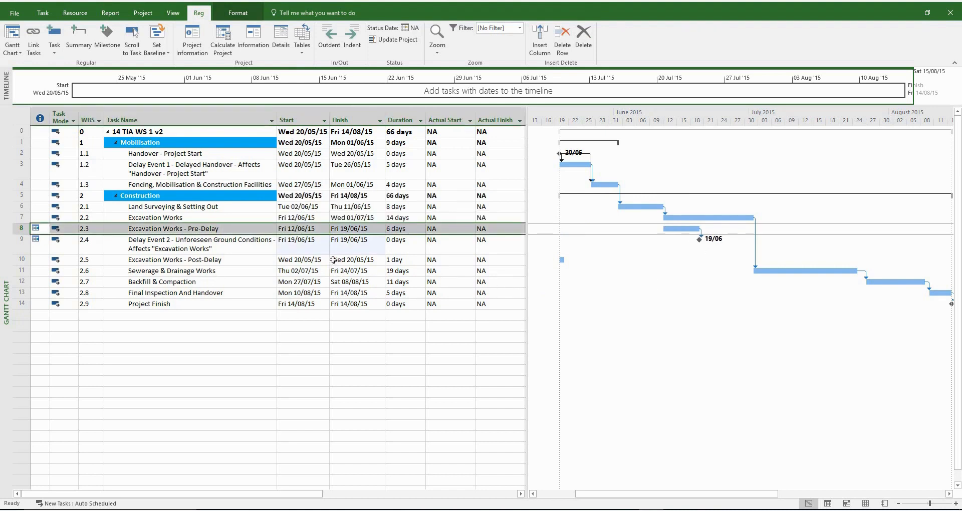
# Step: Check the planned start and finish of Excavation Works in the Excel workshop table, then return to Microsoft Project
pyautogui.click(324, 240)
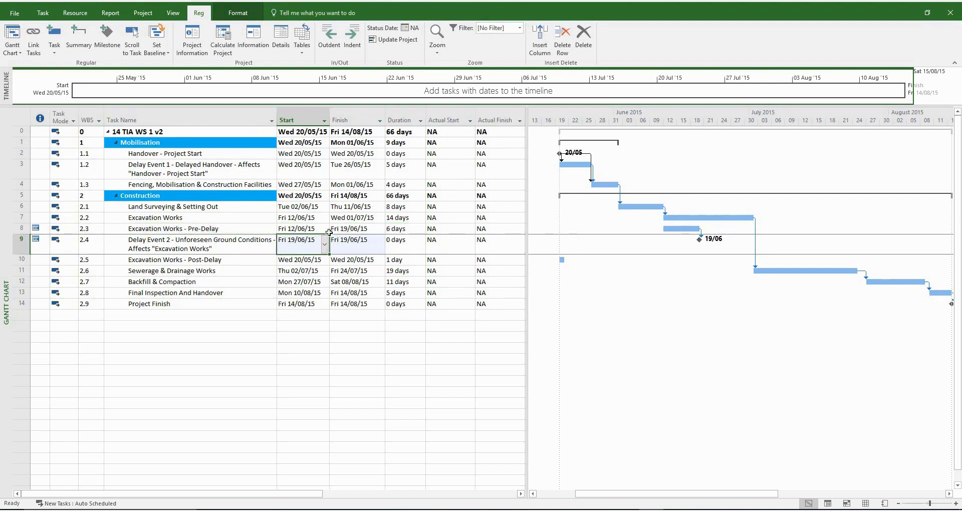
pyautogui.click(304, 260)
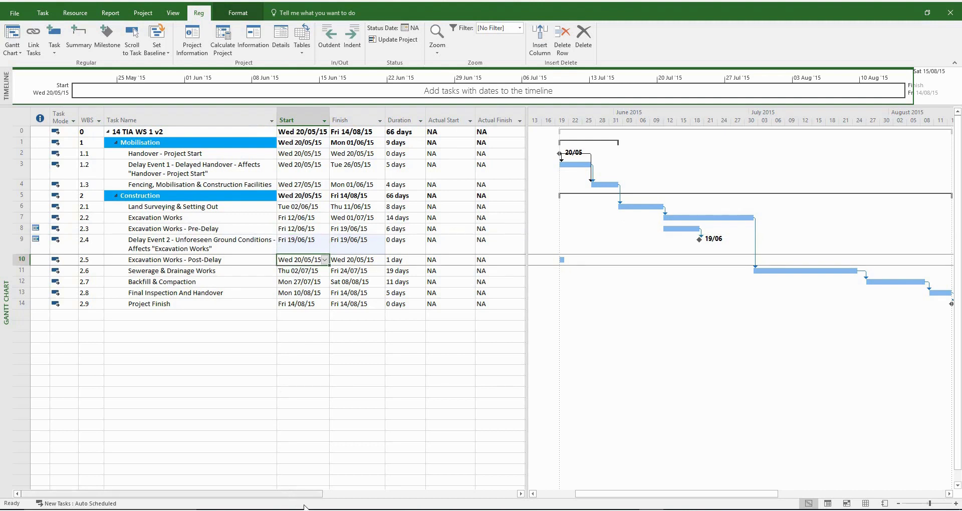
pyautogui.click(309, 476)
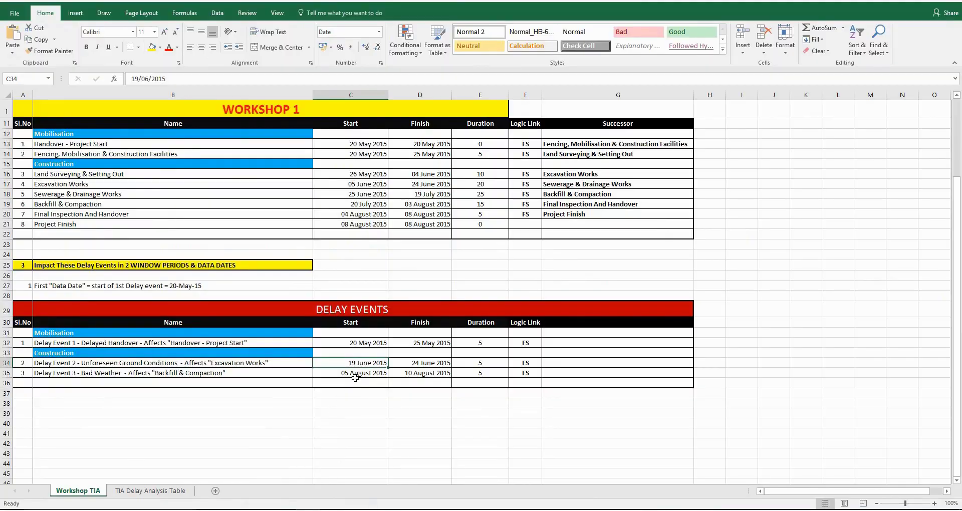
pyautogui.click(374, 184)
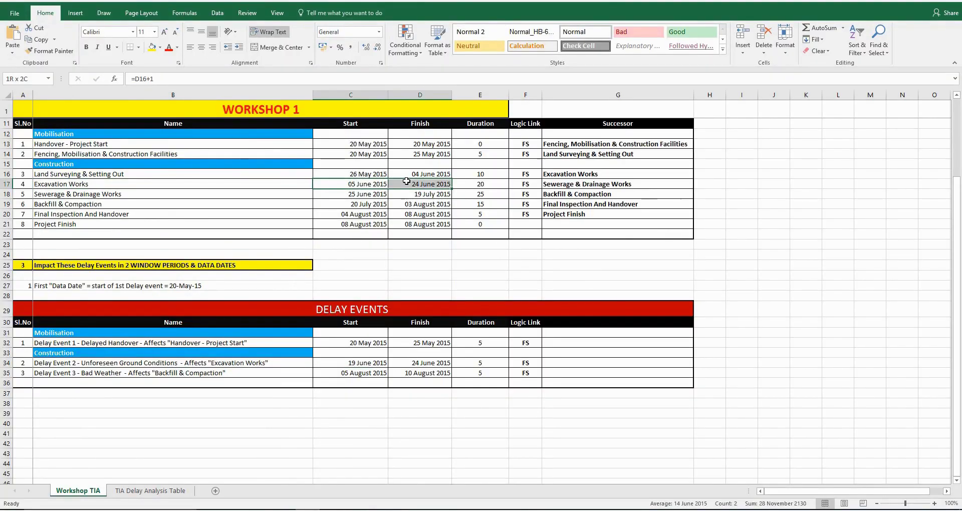
pyautogui.keyDown('shift'); pyautogui.click(423, 184); pyautogui.keyUp('shift')
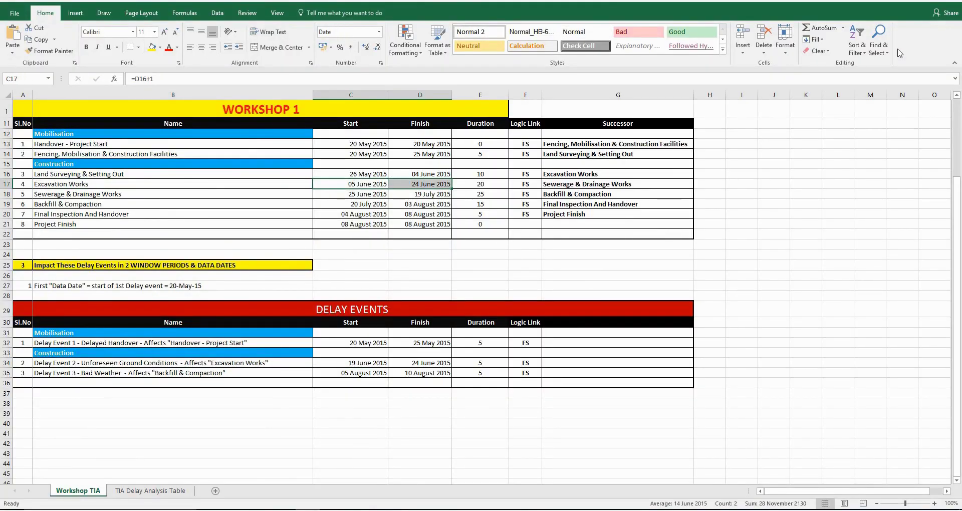
pyautogui.hotkey('alt', 'Tab')
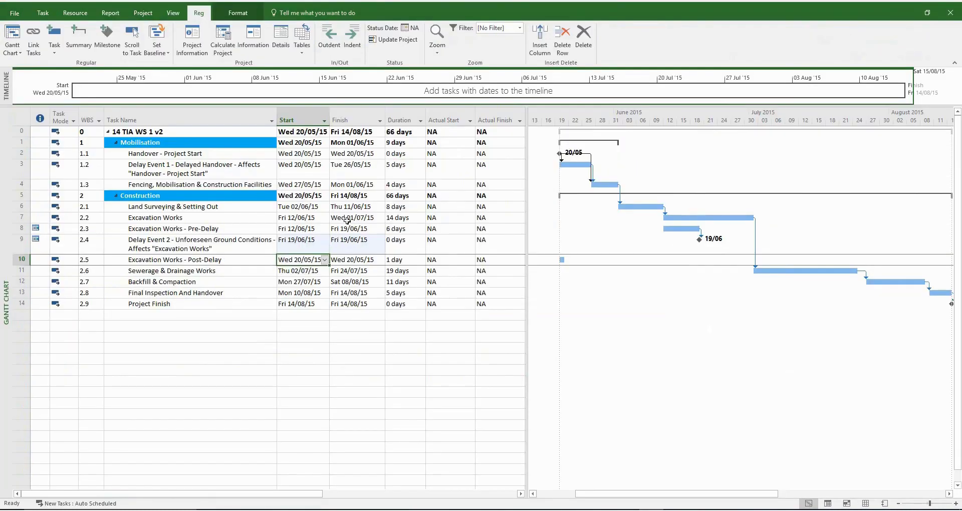
# Step: Set the Excavation Works - Post-Delay task's finish date to Wed 01/07/15, keeping the finish-no-earlier-than constraint
pyautogui.click(358, 259)
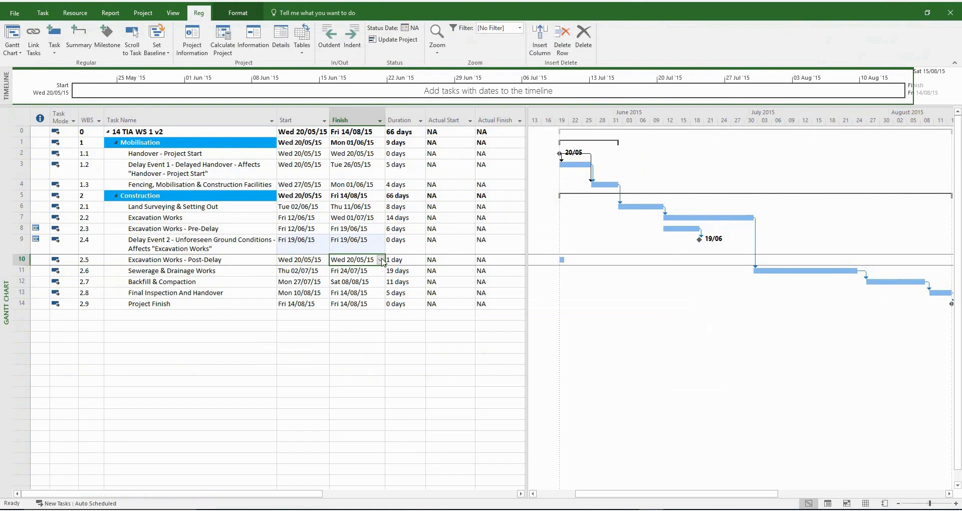
pyautogui.click(381, 260)
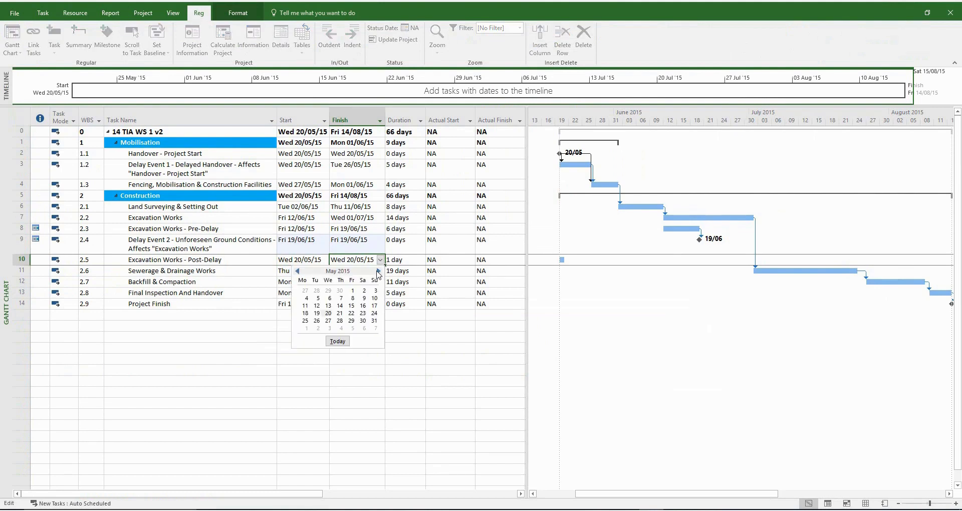
pyautogui.click(378, 271)
pyautogui.click(379, 271)
pyautogui.click(329, 291)
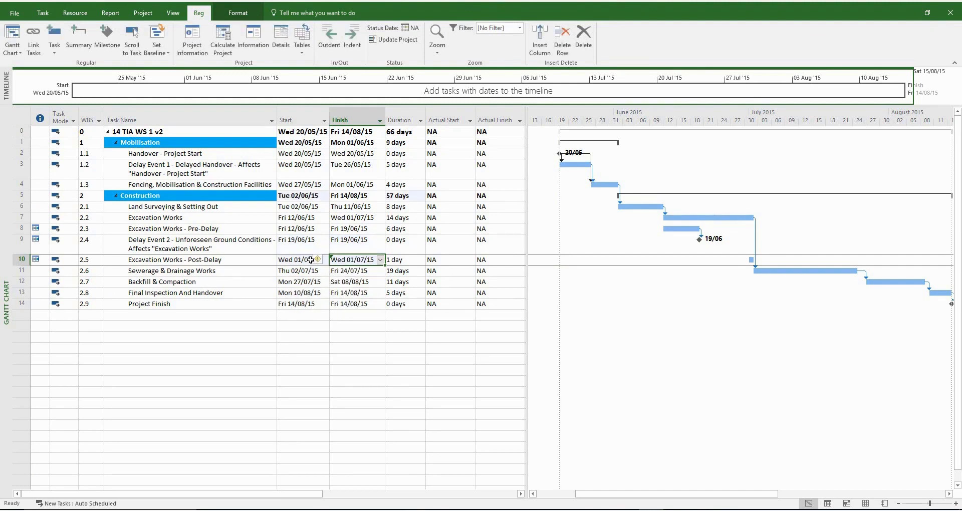
pyautogui.click(324, 260)
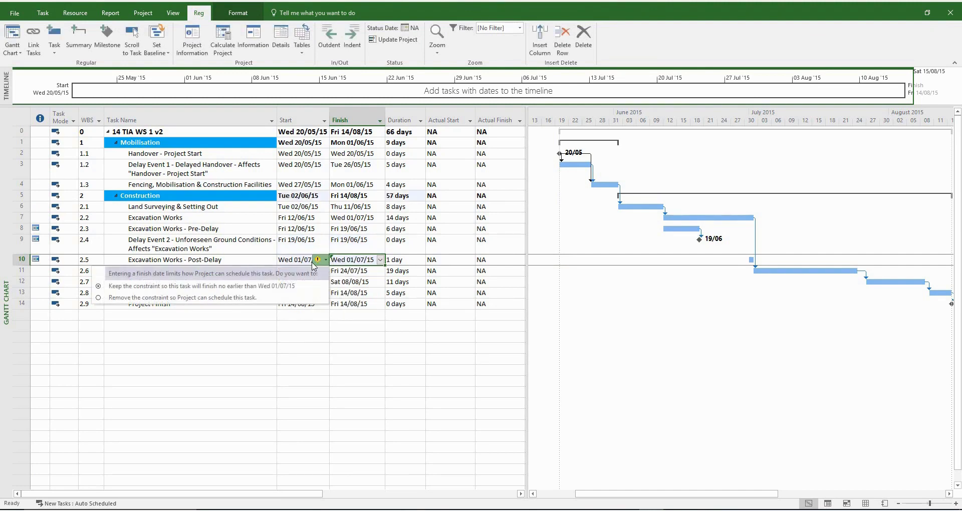
pyautogui.click(248, 286)
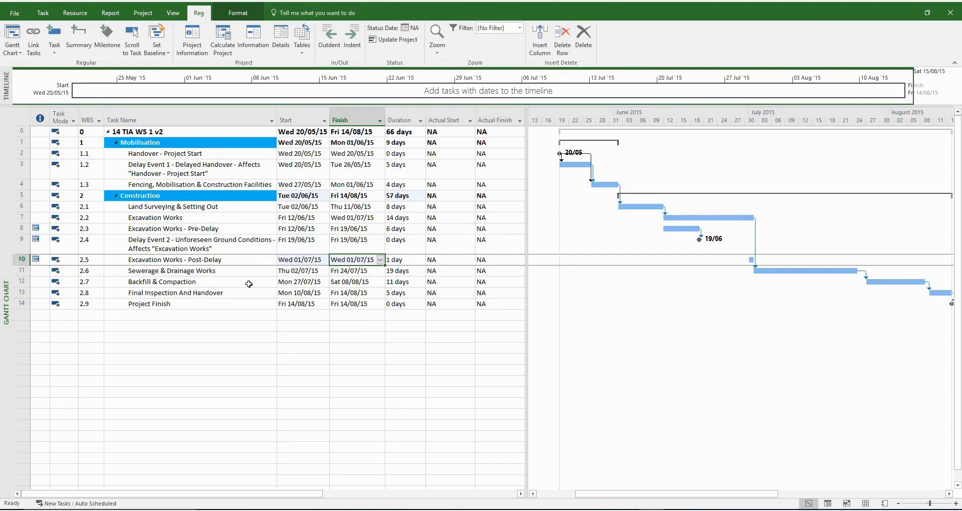
# Step: Set the Post-Delay task's start date to Mon 22/06/15, moving the task without adding a link
pyautogui.click(323, 260)
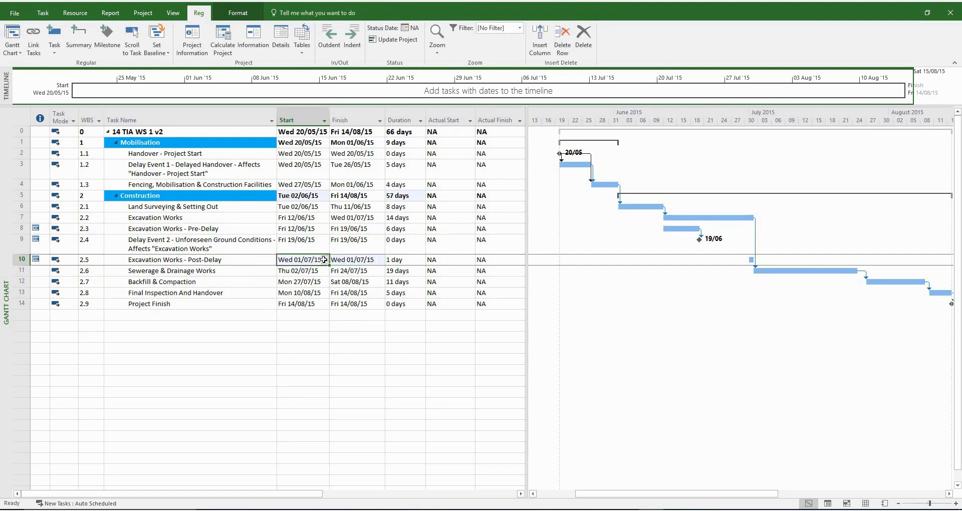
pyautogui.click(324, 259)
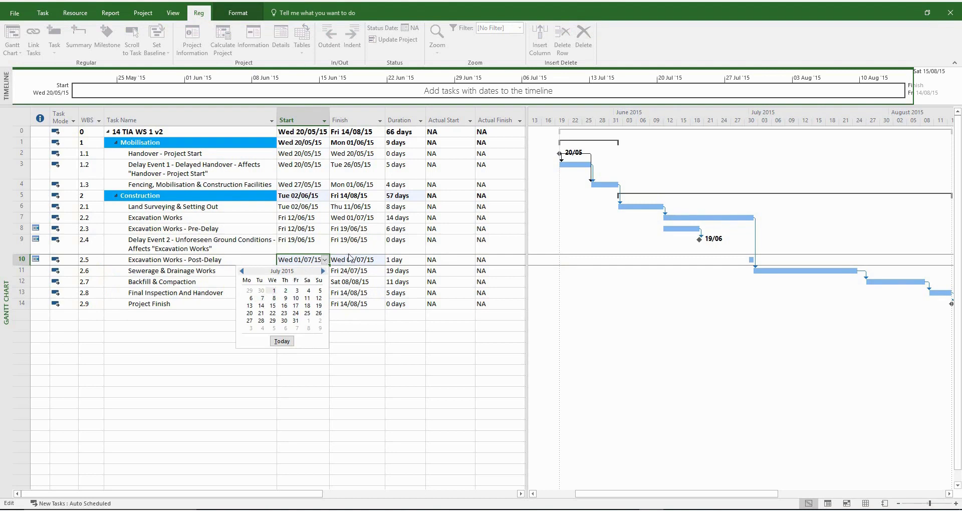
pyautogui.click(242, 272)
pyautogui.click(305, 305)
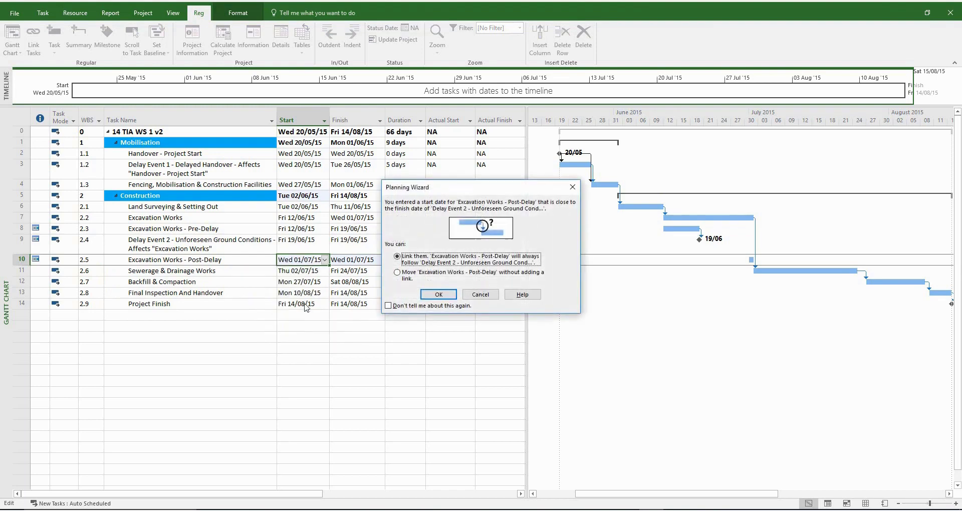
pyautogui.click(426, 278)
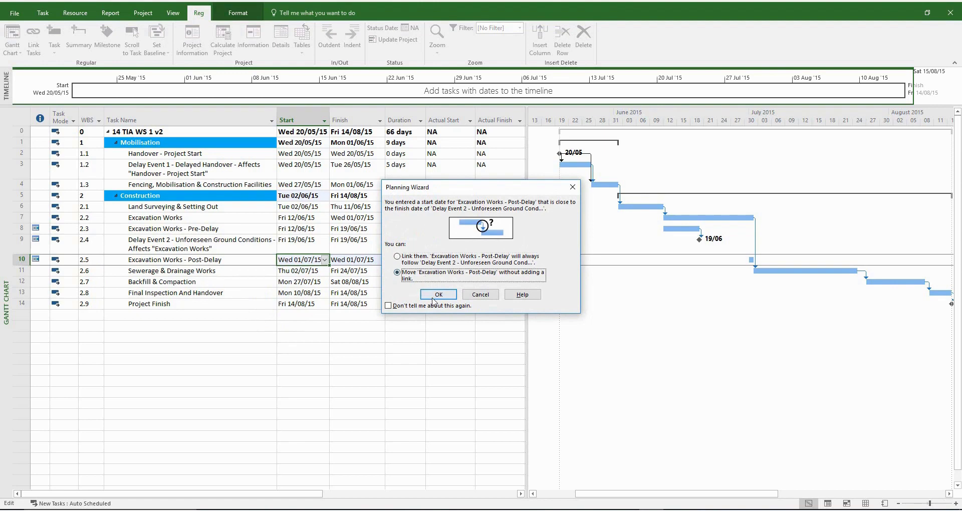
pyautogui.click(437, 295)
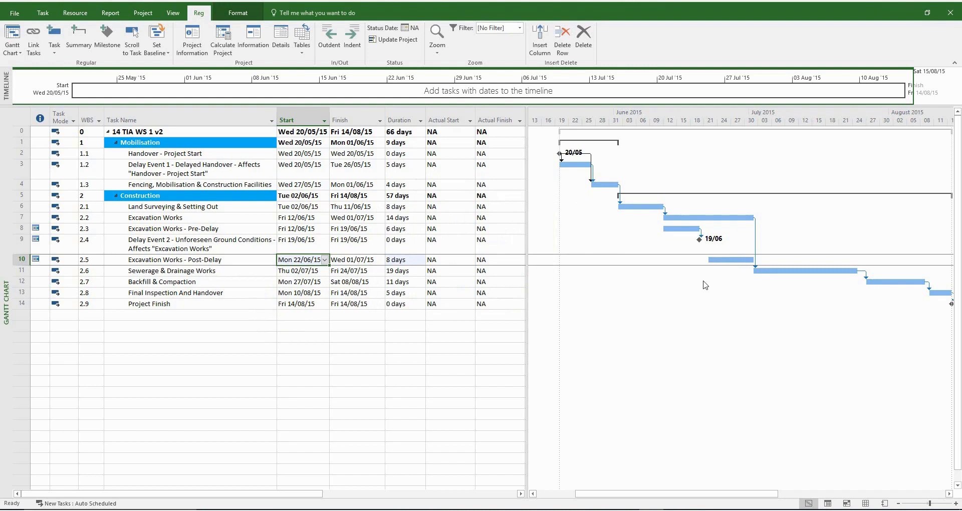
# Step: Link Delay Event 2 to Excavation Works - Post-Delay, Land Surveying & Setting Out to Pre-Delay, and Post-Delay to Sewerage & Drainage Works
pyautogui.moveTo(701, 241); pyautogui.dragTo(718, 261)
pyautogui.click(214, 208)
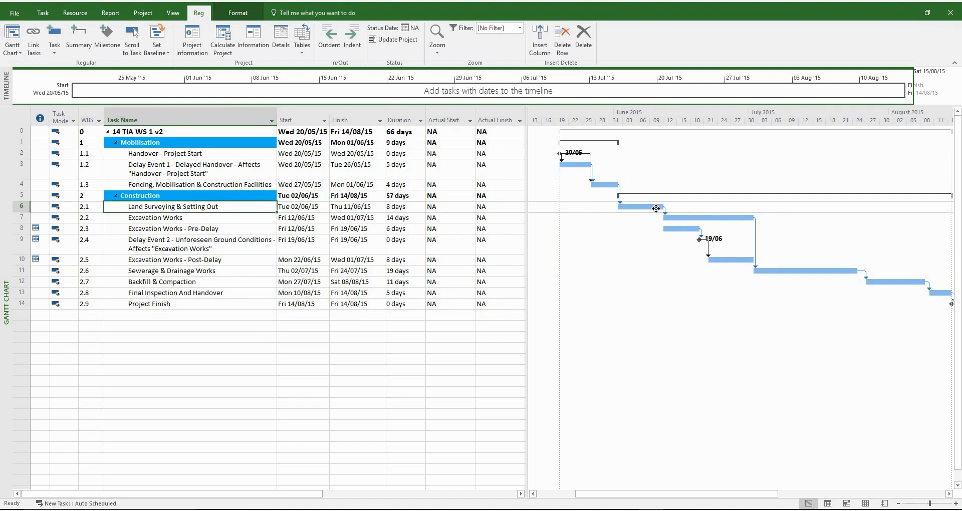
pyautogui.click(651, 259)
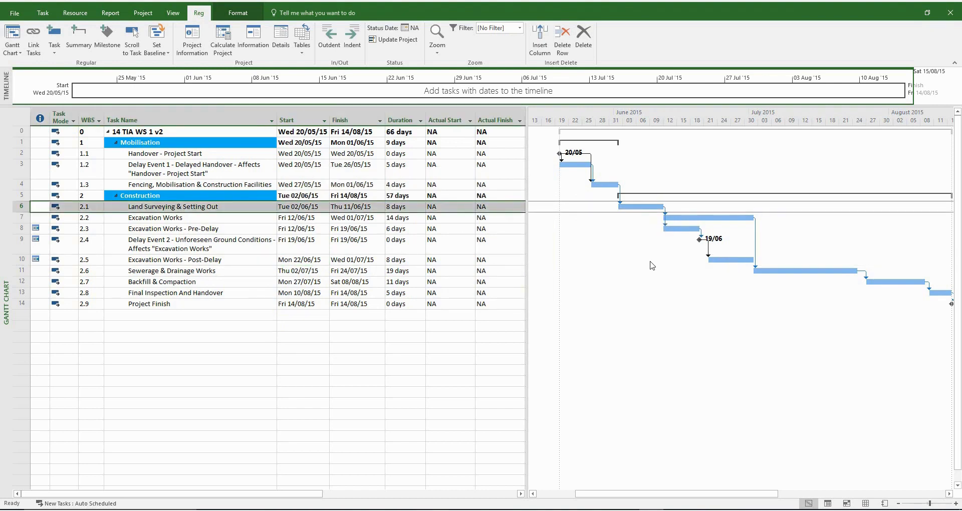
pyautogui.click(208, 260)
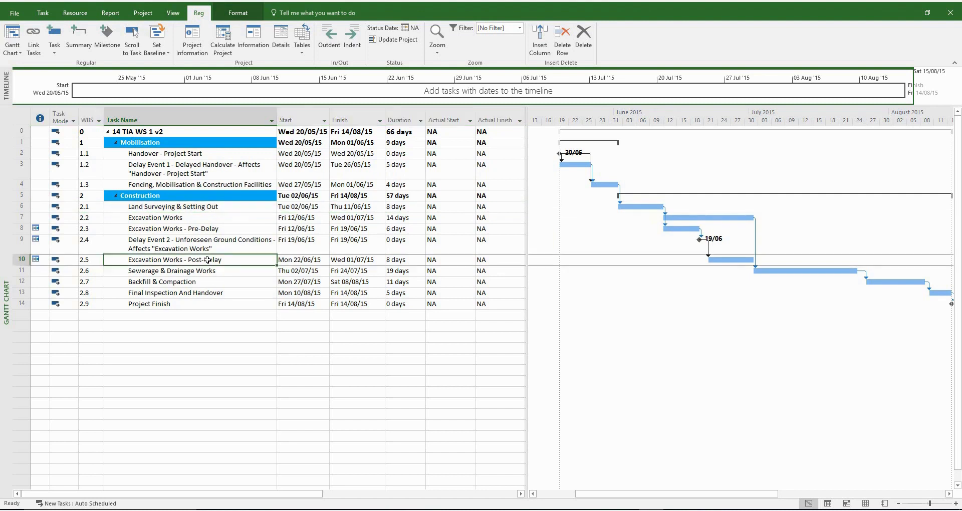
pyautogui.moveTo(741, 259); pyautogui.dragTo(757, 274)
# Step: Set the constraint type of the Pre-Delay, Delay Event 2 and Post-Delay tasks together to As Soon As Possible
pyautogui.moveTo(20, 228); pyautogui.dragTo(20, 260)
pyautogui.rightClick(178, 240)
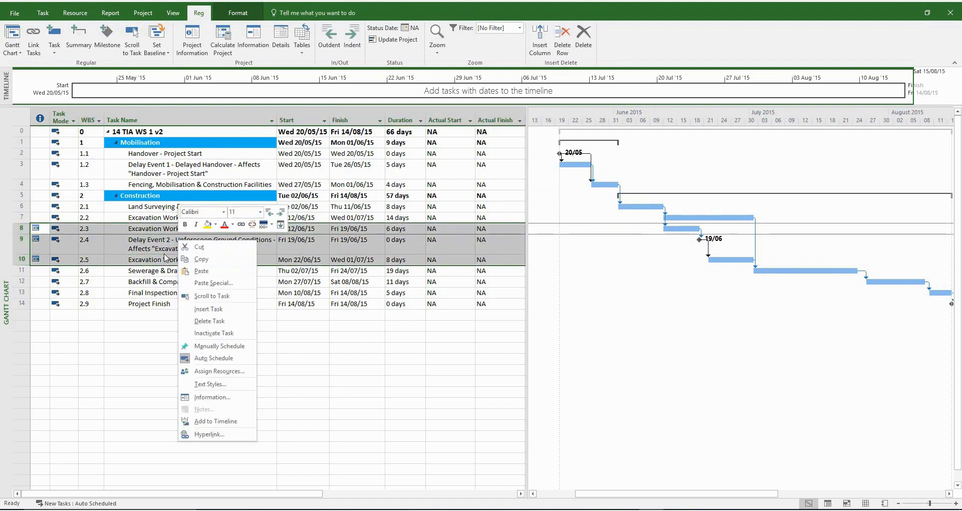
pyautogui.click(192, 398)
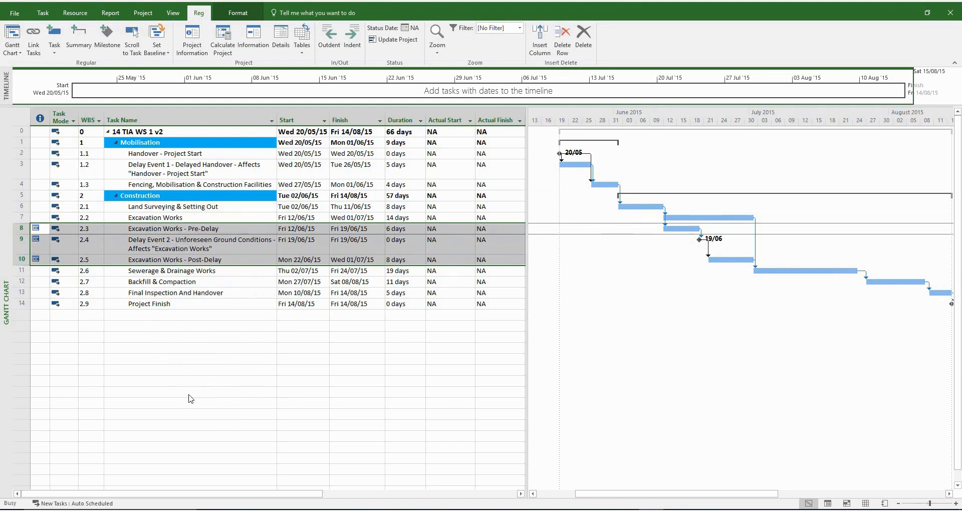
pyautogui.click(440, 172)
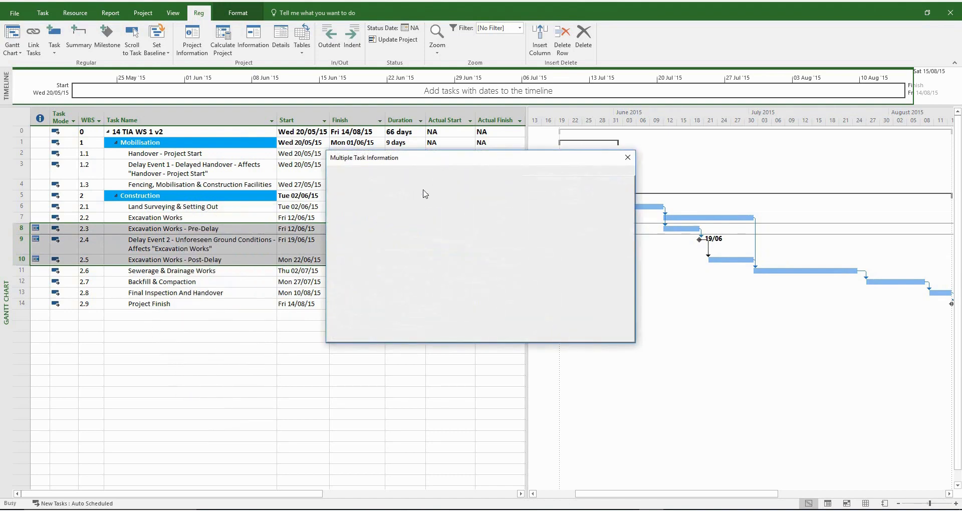
pyautogui.click(407, 234)
pyautogui.click(412, 239)
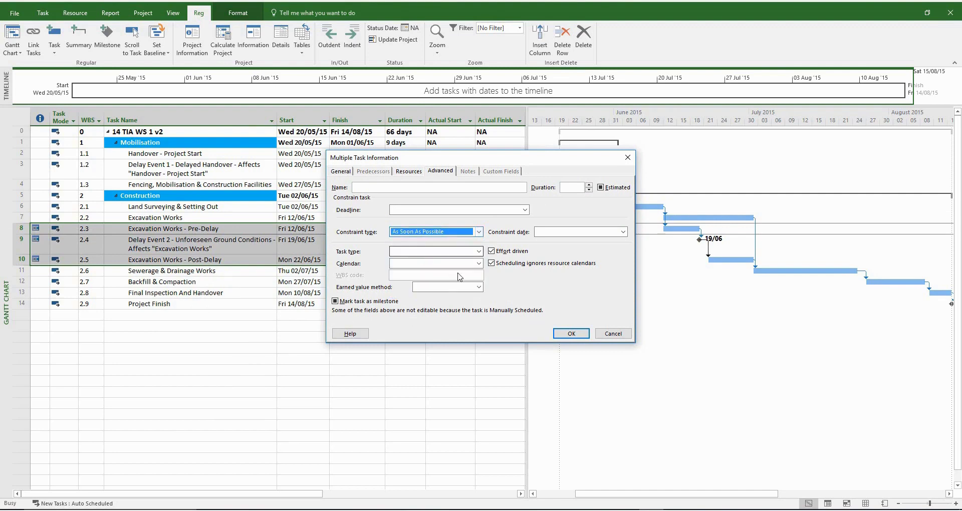
pyautogui.click(580, 337)
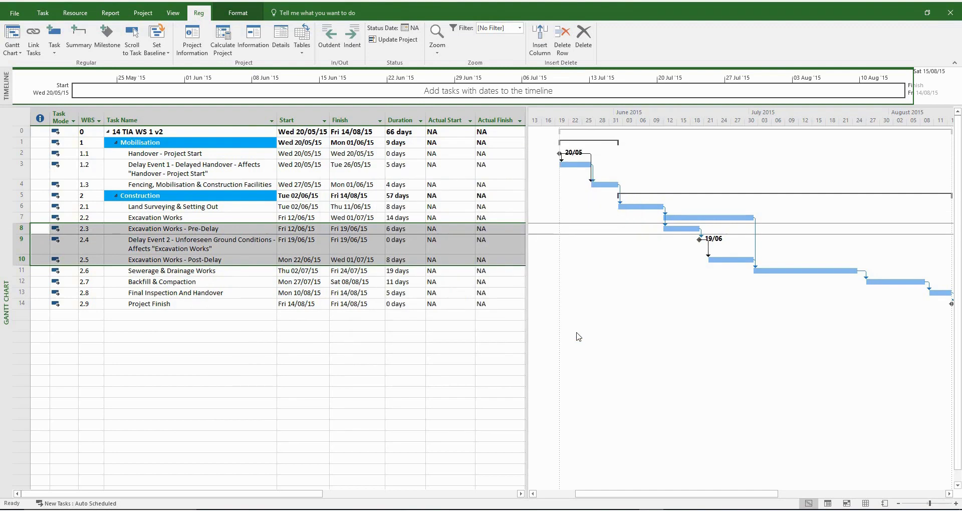
# Step: Delete the original 14-day Excavation Works task and select Delay Event 2's duration
pyautogui.click(191, 218)
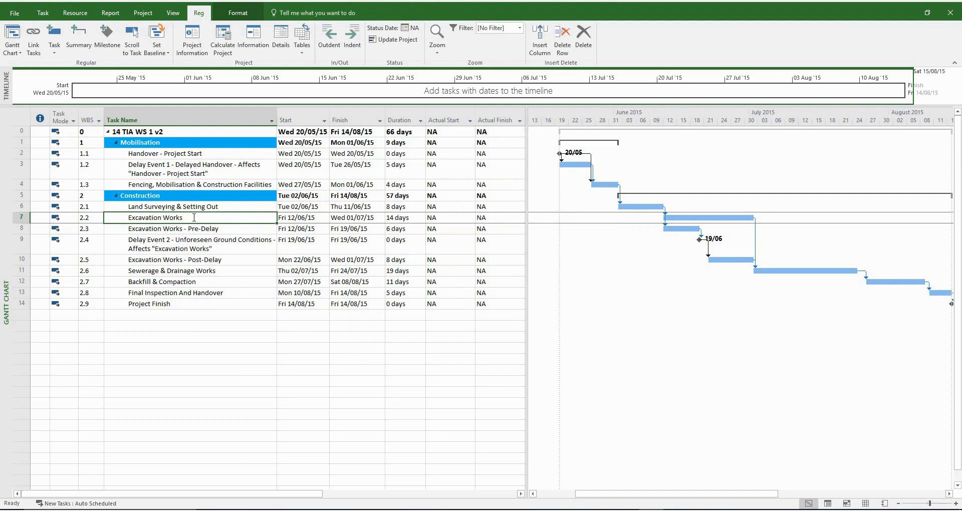
pyautogui.click(584, 37)
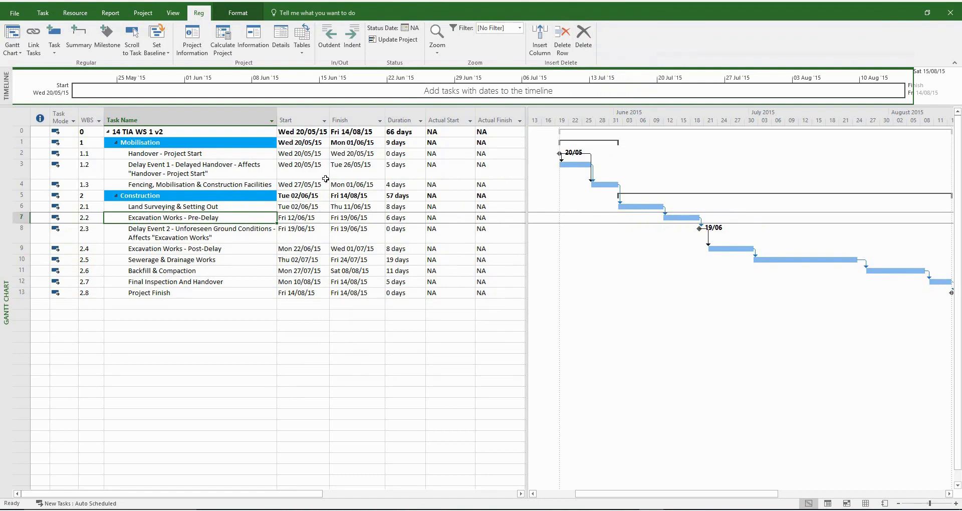
pyautogui.click(389, 238)
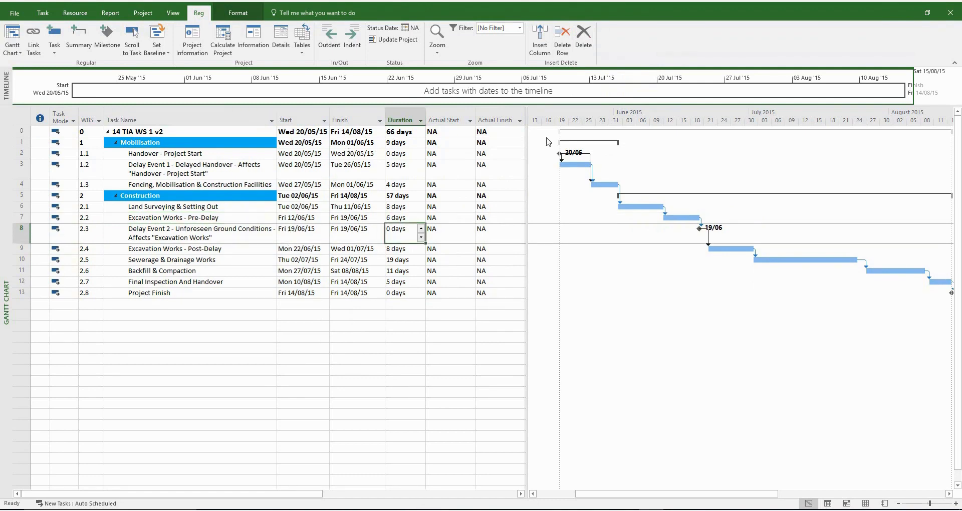
# Step: Update work as complete through 19/06/15 for the entire project and widen the Actual Start column to fit its dates
pyautogui.click(396, 40)
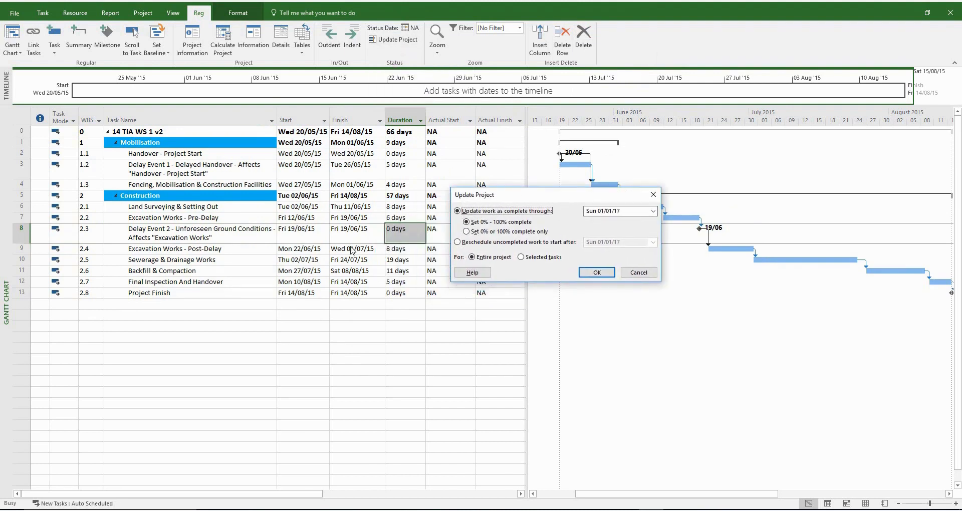
pyautogui.click(653, 211)
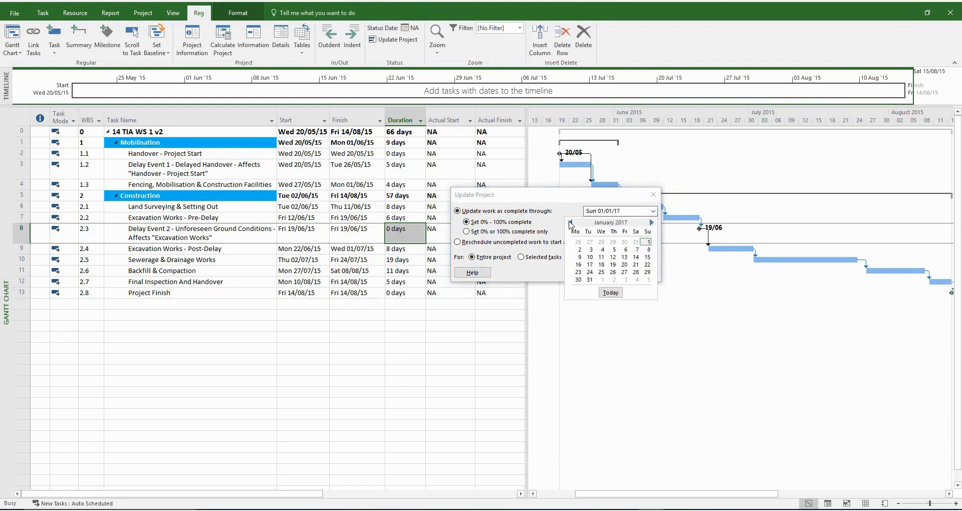
pyautogui.click(570, 223)
pyautogui.click(570, 222)
pyautogui.click(570, 223)
pyautogui.click(571, 223)
pyautogui.click(570, 223)
pyautogui.click(571, 223)
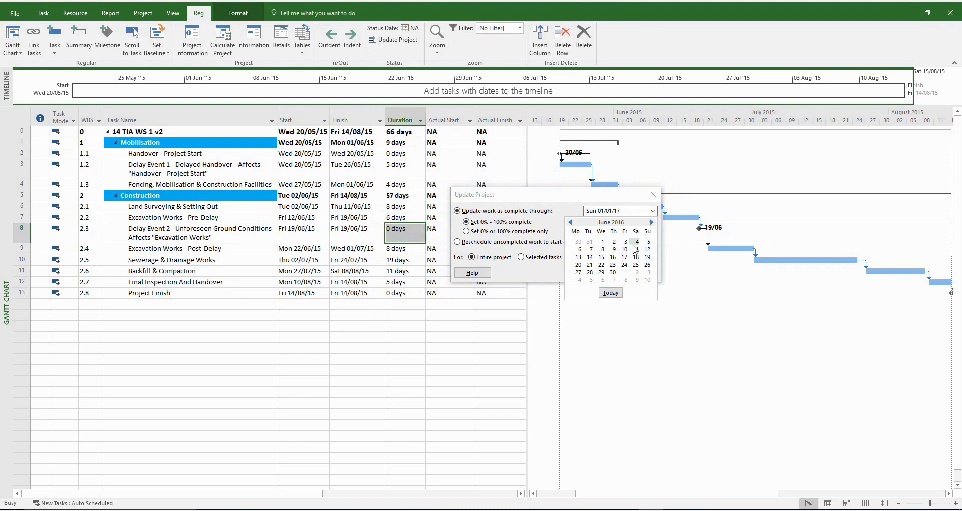
pyautogui.click(648, 257)
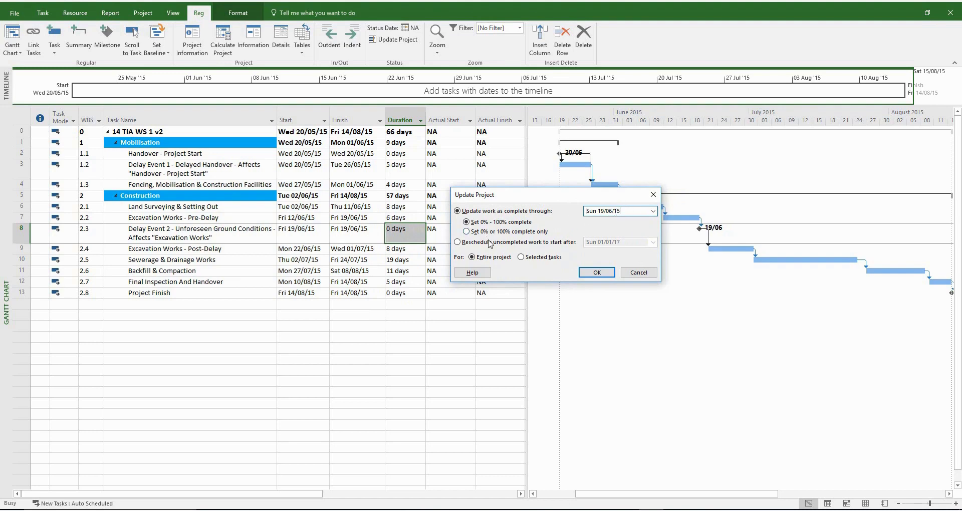
pyautogui.click(597, 273)
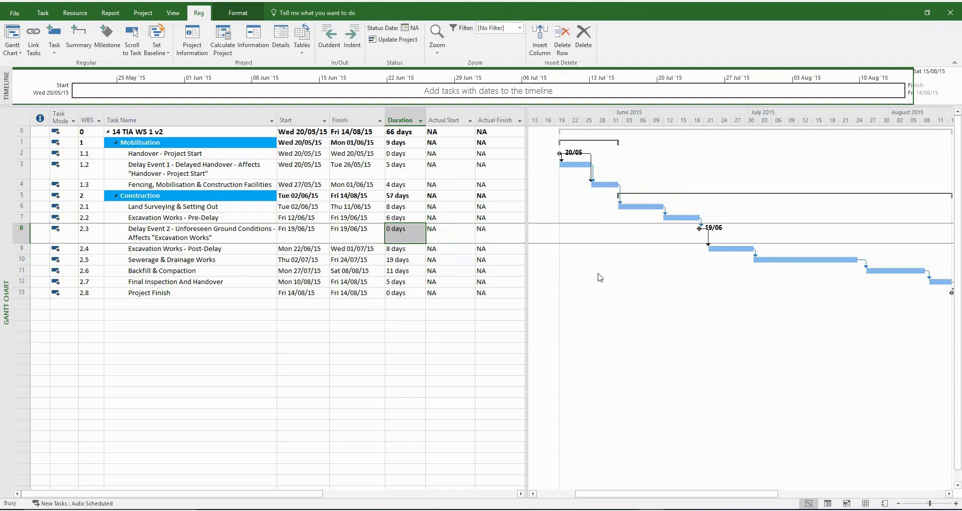
pyautogui.doubleClick(477, 121)
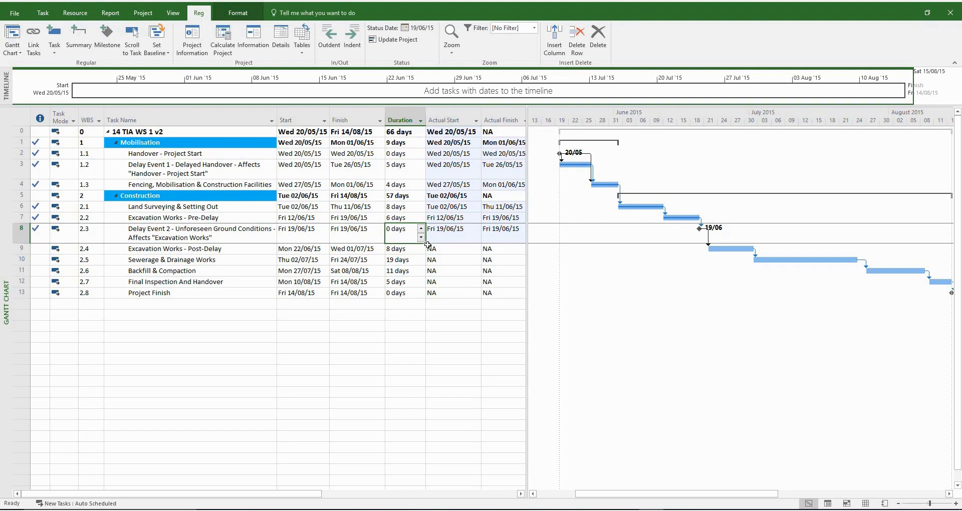
# Step: Save the entire project's current schedule as Baseline 3
pyautogui.click(161, 53)
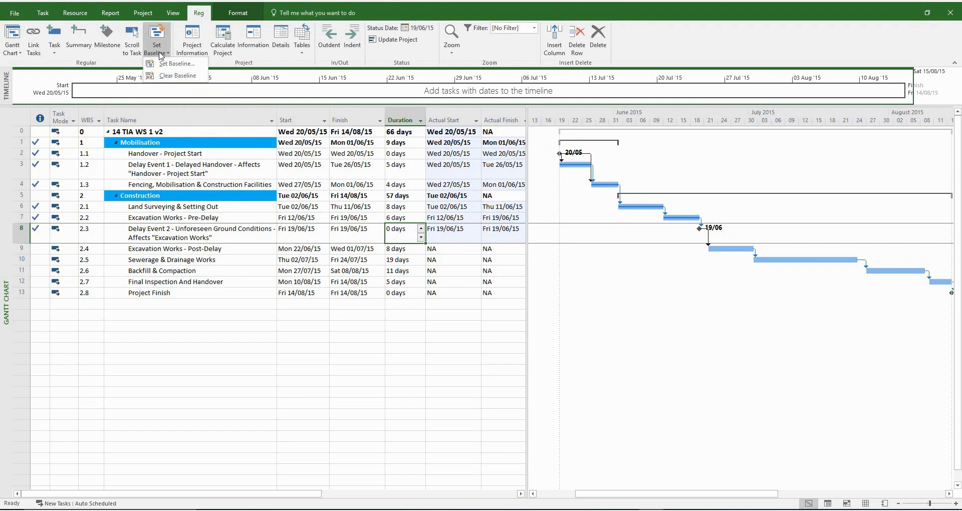
pyautogui.click(158, 64)
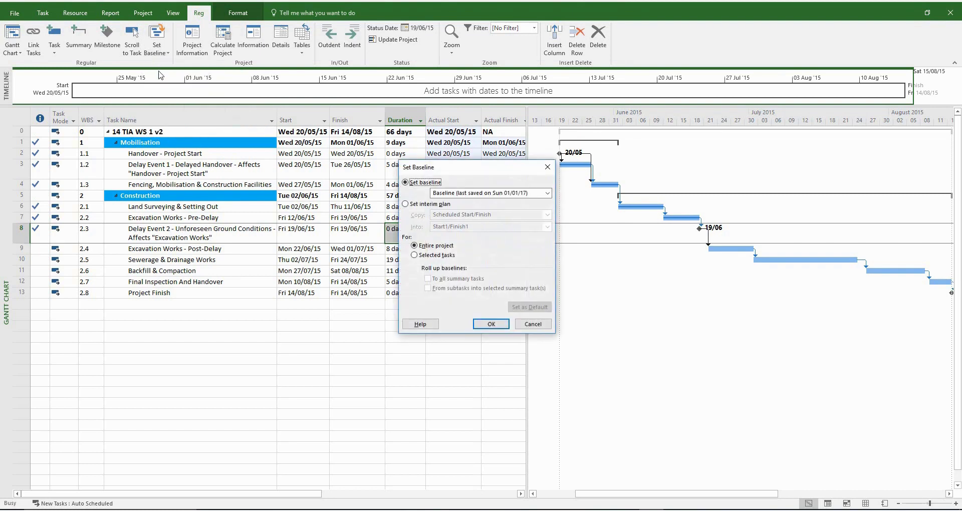
pyautogui.click(489, 194)
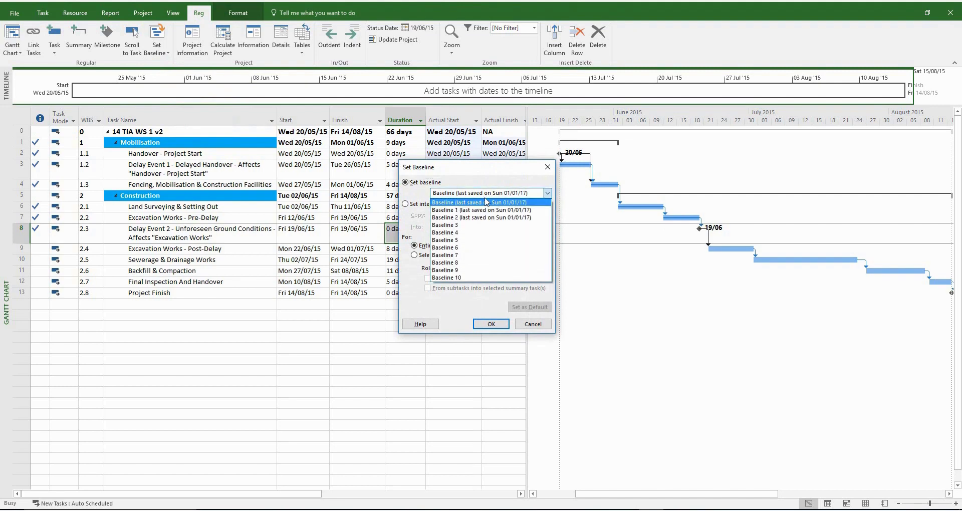
pyautogui.click(469, 226)
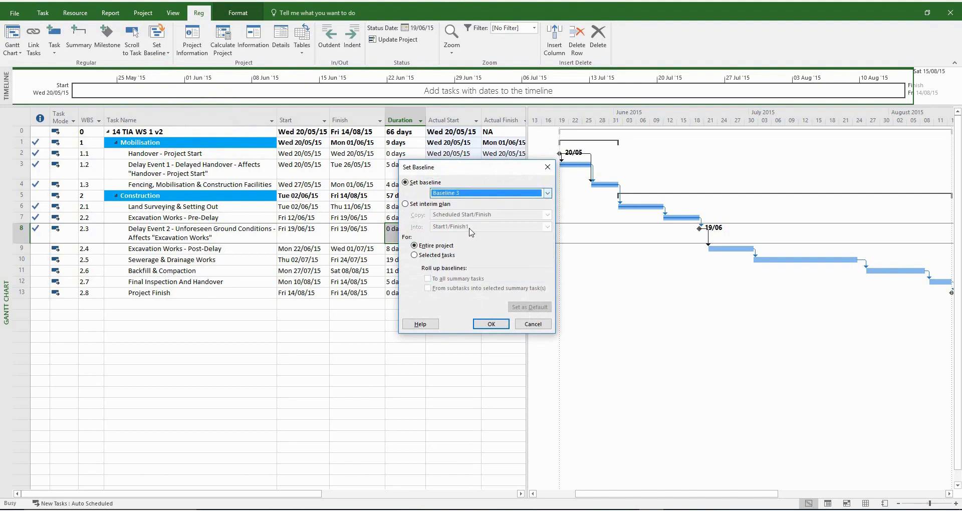
pyautogui.click(493, 324)
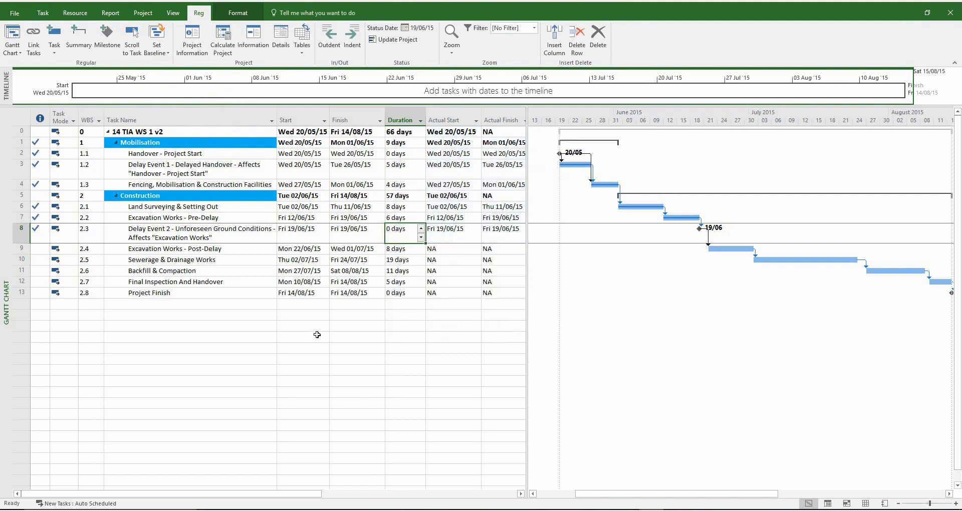
pyautogui.click(317, 335)
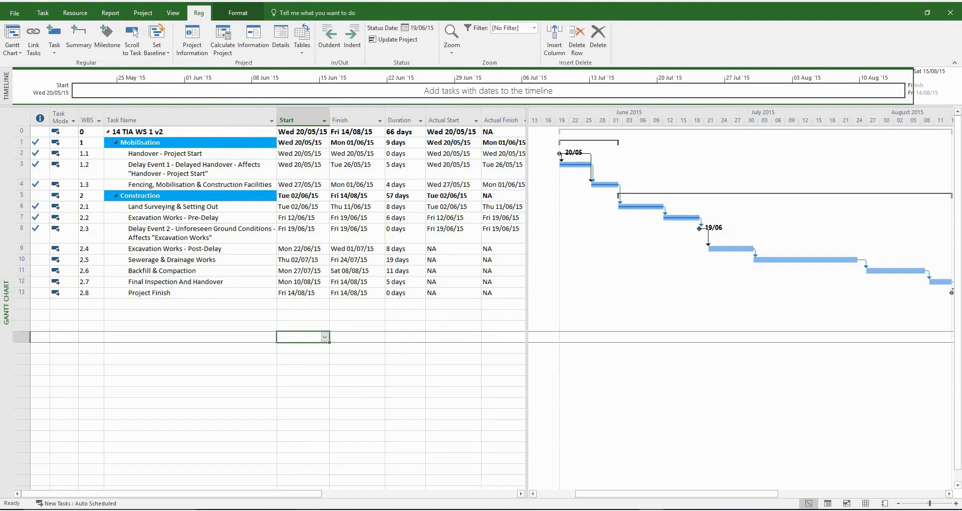
# Step: Switch to the Excel workbook and check Delay Event 2's finish date in the Delay Events table
pyautogui.hotkey('alt', 'Tab')
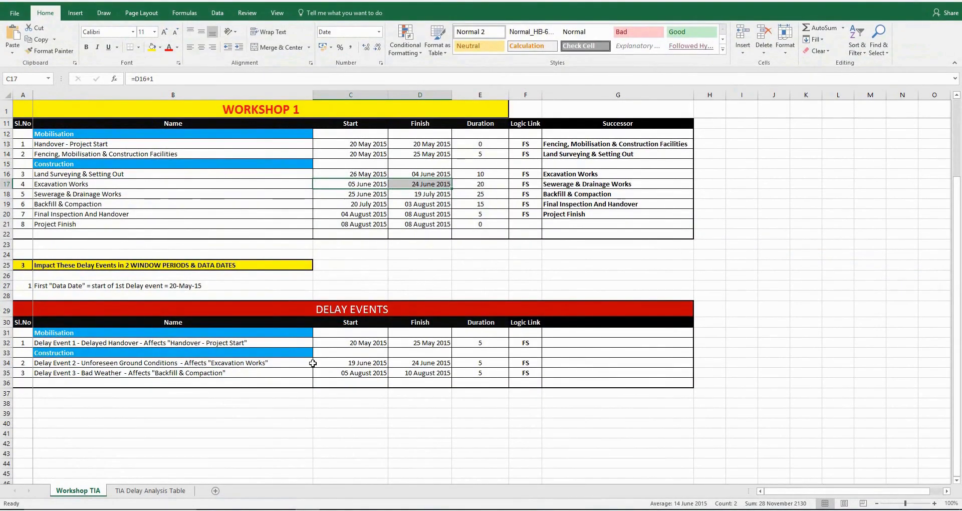
pyautogui.click(412, 363)
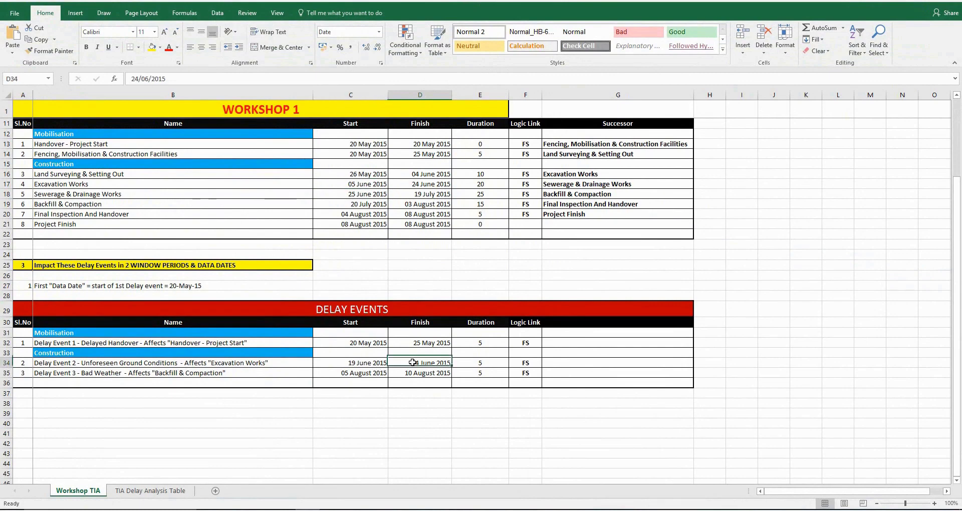
pyautogui.click(904, 6)
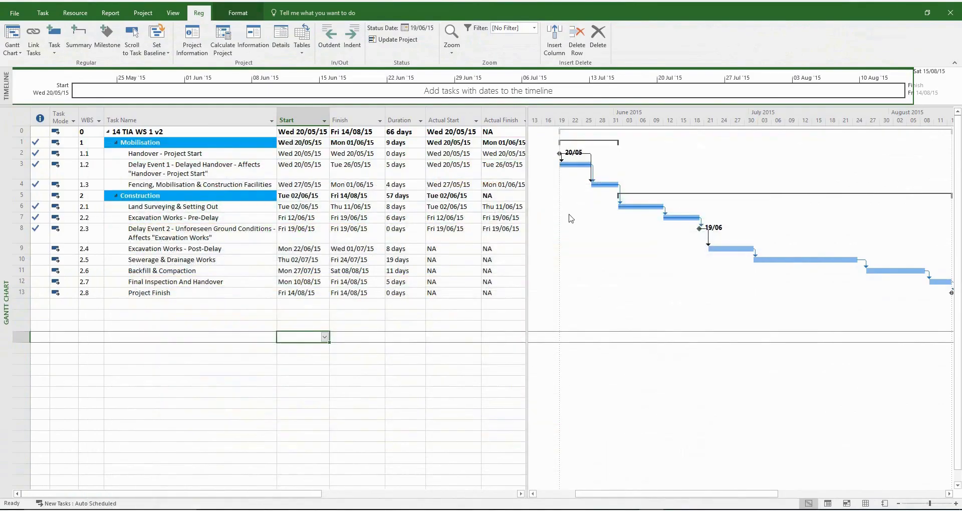
# Step: Return to Microsoft Project and set Delay Event 2's finish date to Wed 24/06/15
pyautogui.click(354, 230)
pyautogui.click(382, 232)
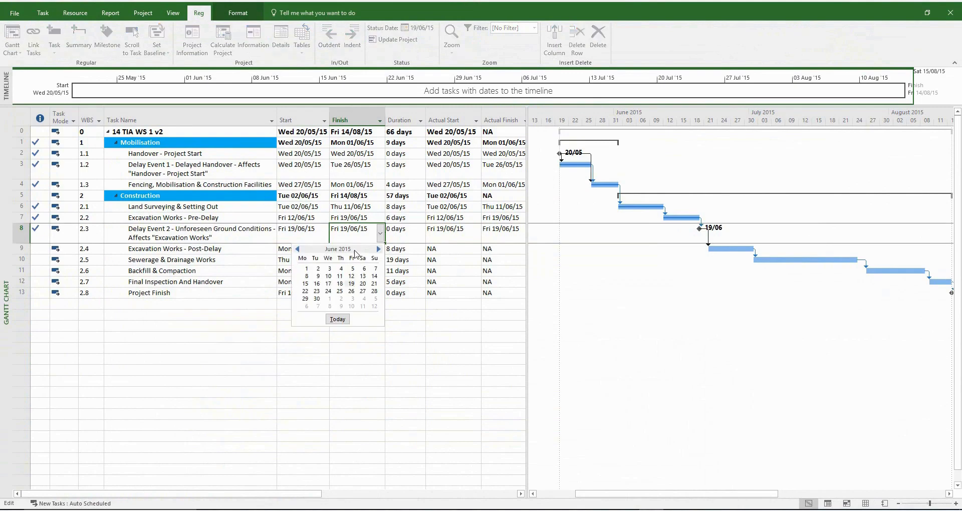
pyautogui.click(329, 292)
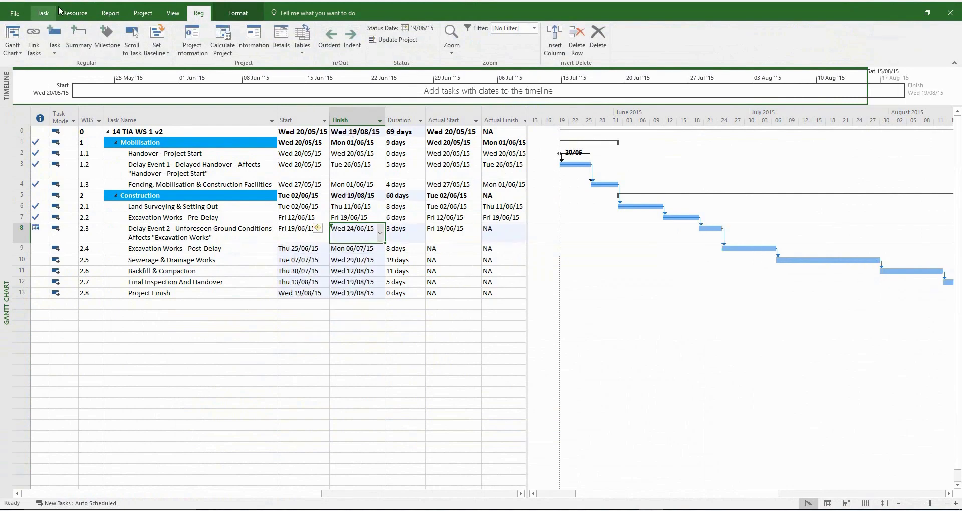
# Step: Undo and reapply Delay Event 2's finish date change to compare its effect on the project finish
pyautogui.click(355, 133)
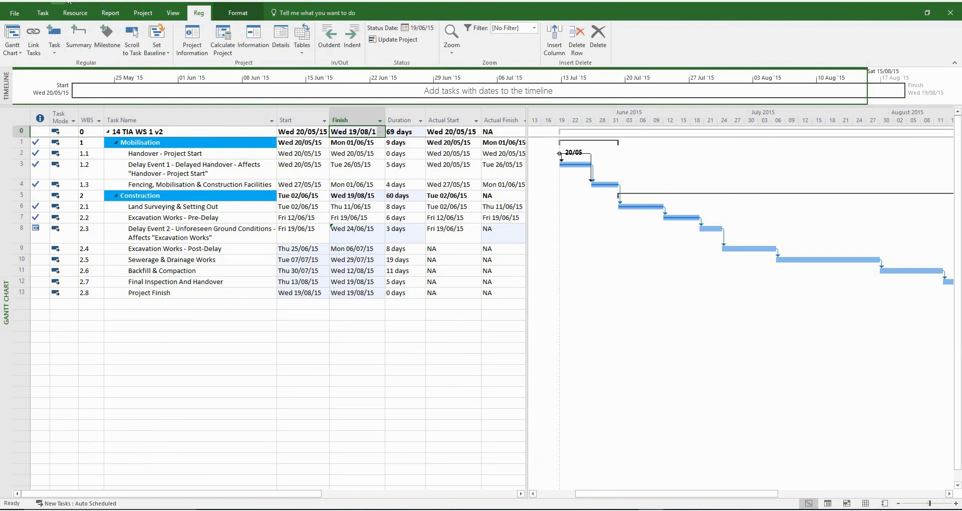
pyautogui.hotkey('ctrl', 'z')
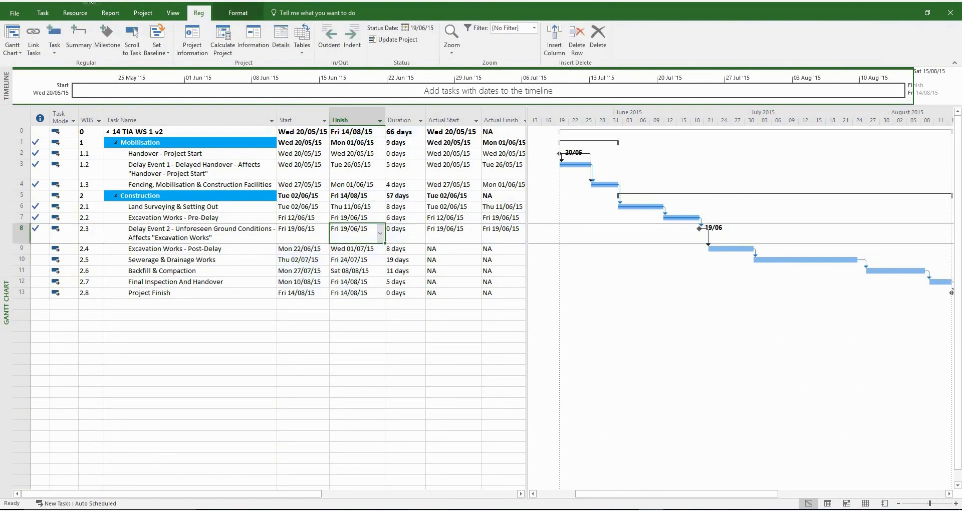
pyautogui.hotkey('ctrl', 'y')
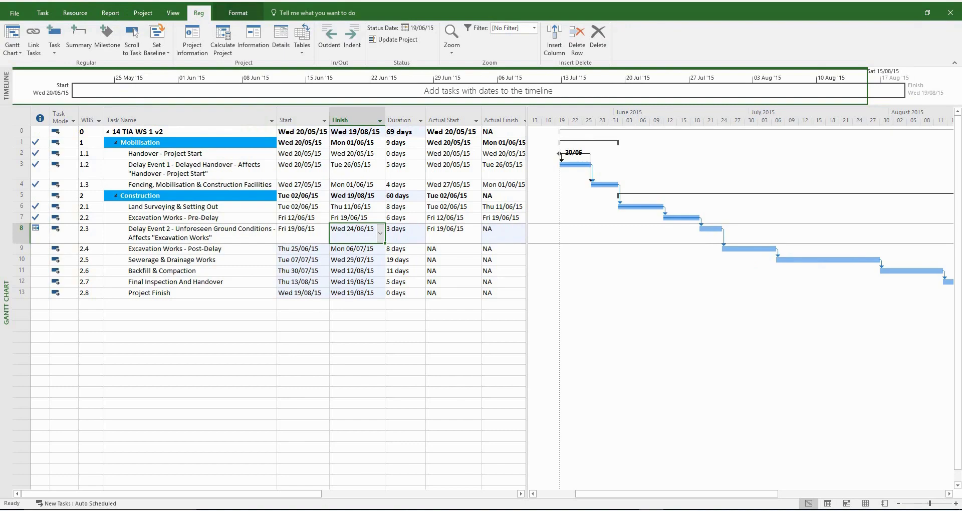
# Step: Switch to Excel's TIA Delay Analysis Table and check the baseline and programme references for Delay Event 2 Pre-TIA
pyautogui.hotkey('alt', 'Tab')
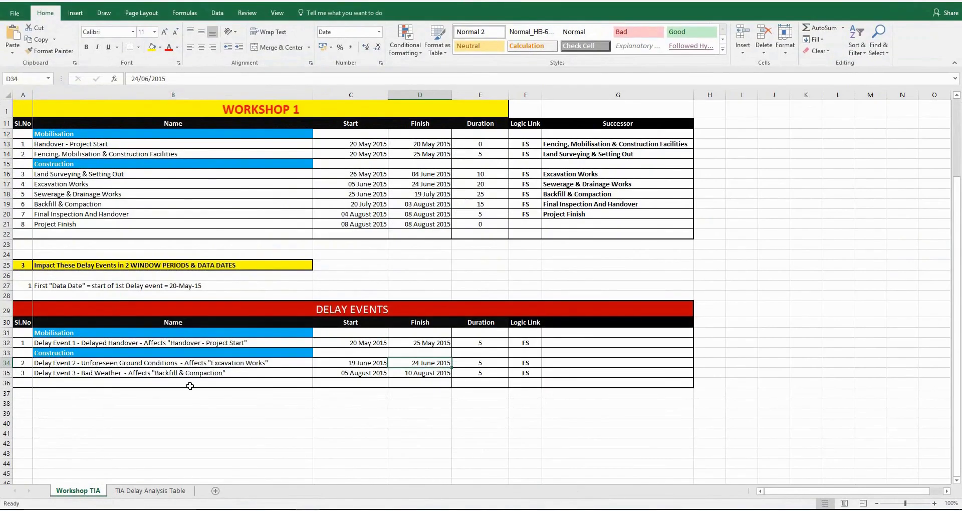
pyautogui.click(150, 491)
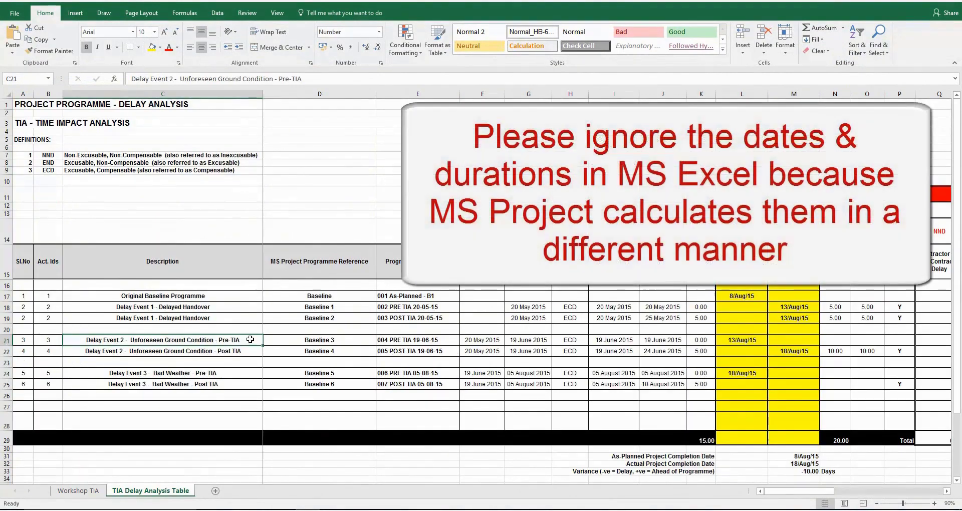
pyautogui.click(306, 340)
pyautogui.click(418, 340)
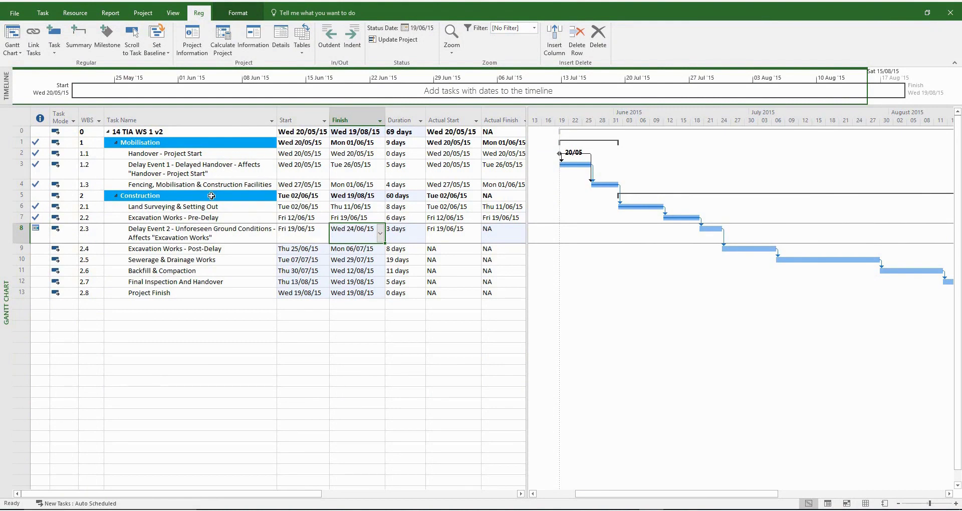
# Step: Return to Microsoft Project and save the entire project's current schedule as Baseline 4
pyautogui.click(162, 53)
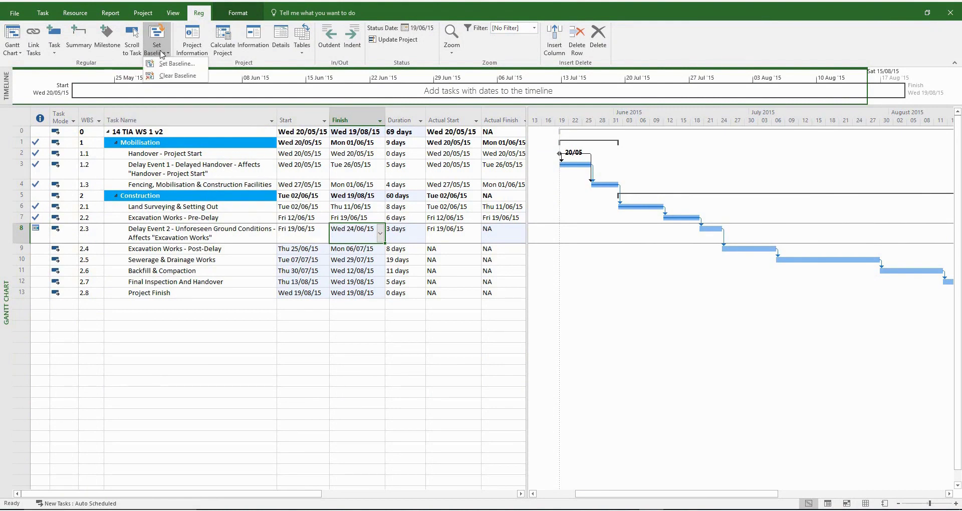
pyautogui.click(166, 63)
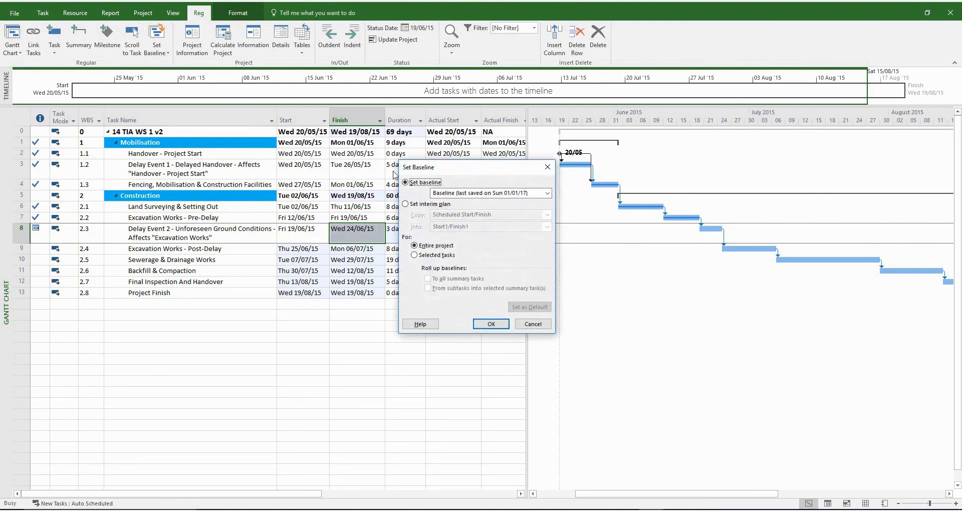
pyautogui.click(469, 196)
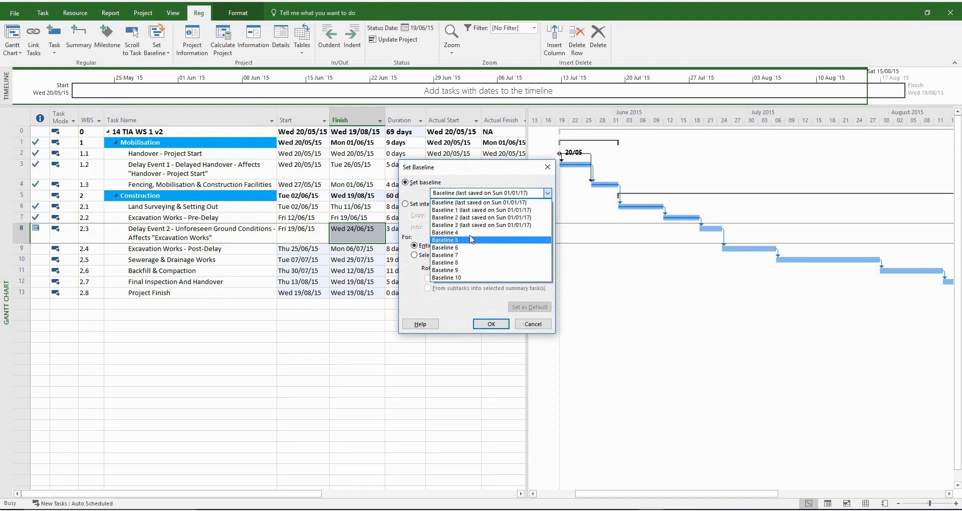
pyautogui.press('Escape')
pyautogui.press('Down')
pyautogui.press('Down')
pyautogui.press('Down')
pyautogui.press('Down')
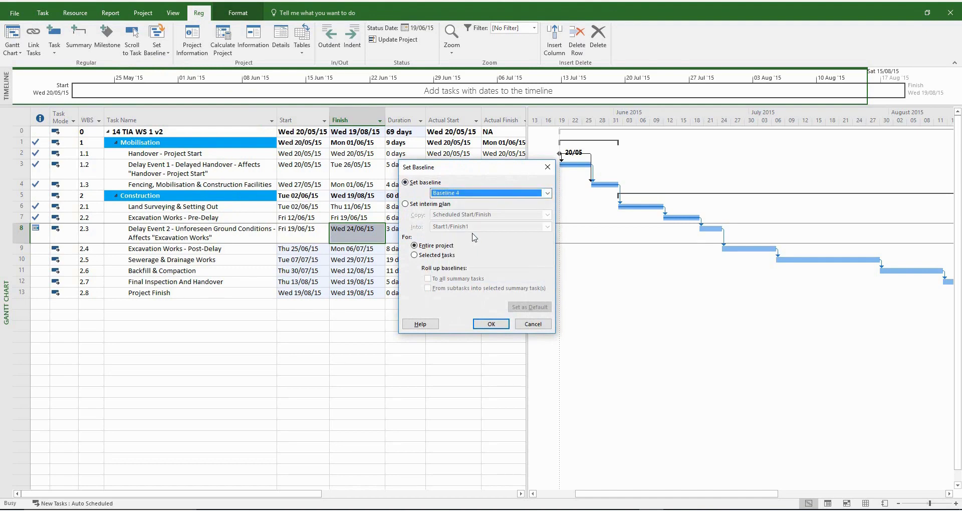
pyautogui.click(486, 324)
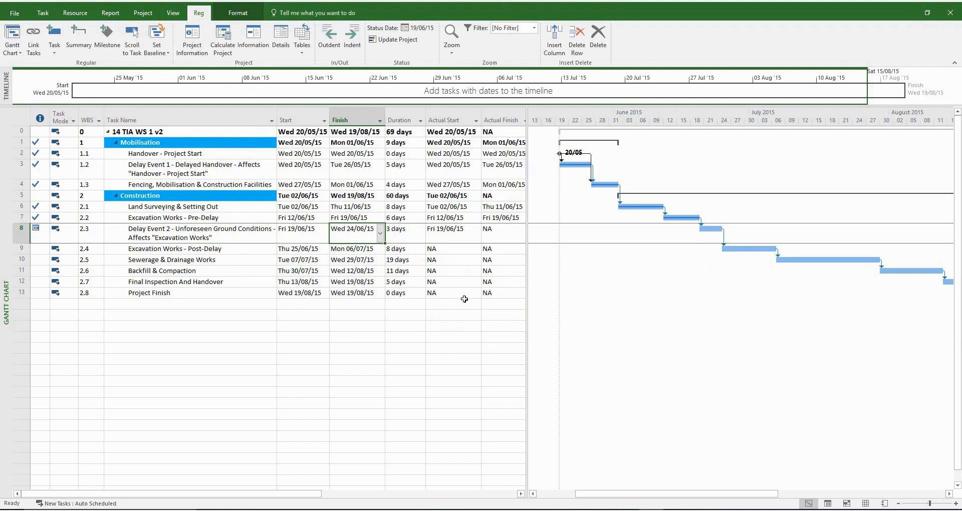
pyautogui.click(388, 335)
pyautogui.click(504, 370)
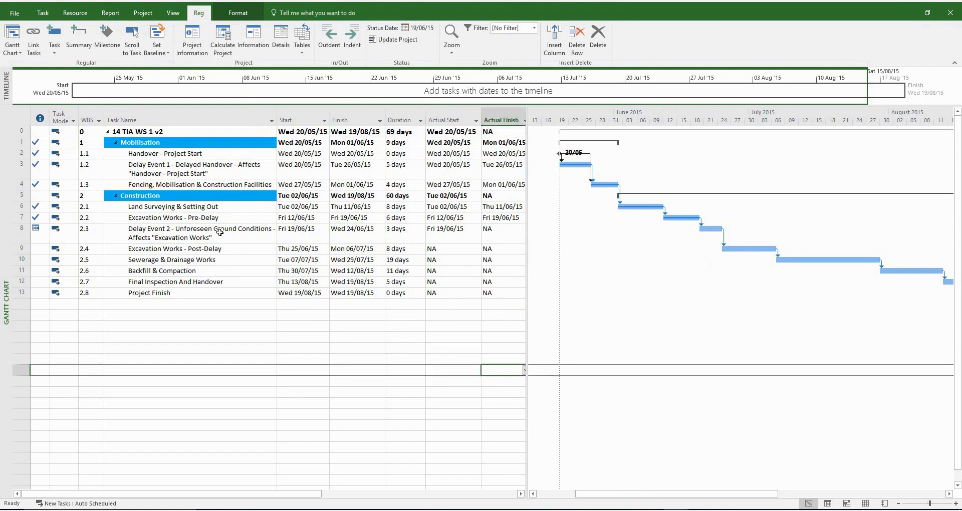
# Step: Change Delay Event 2's constraint type from Finish No Earlier Than to As Soon As Possible
pyautogui.click(220, 232)
pyautogui.rightClick(221, 232)
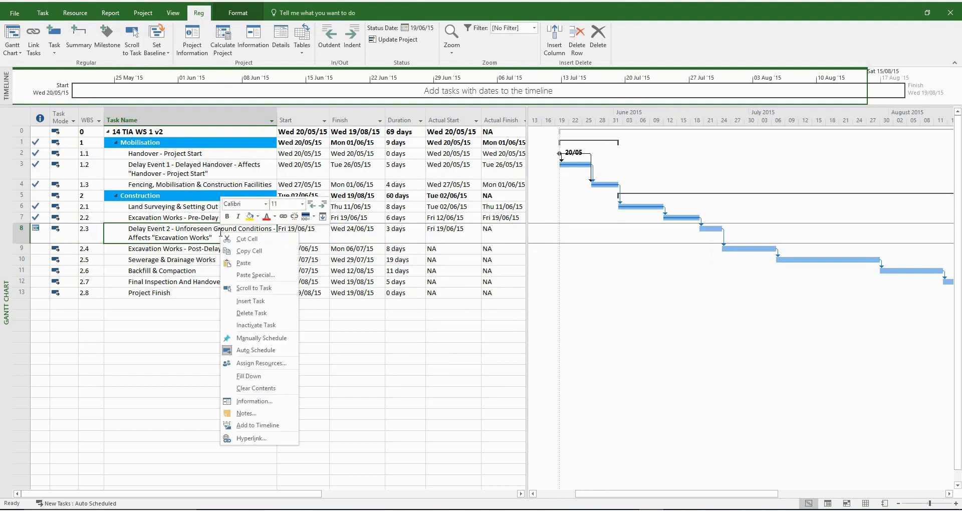
pyautogui.click(246, 402)
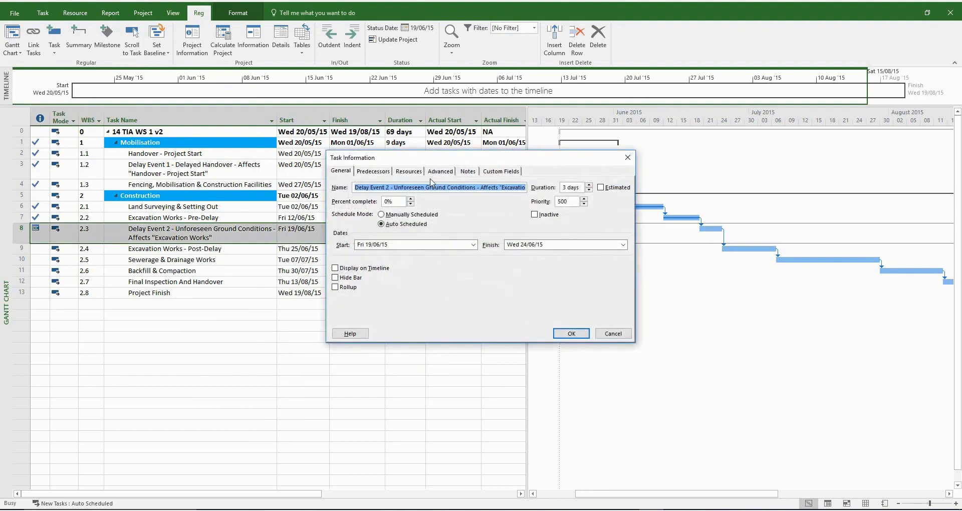
pyautogui.click(432, 173)
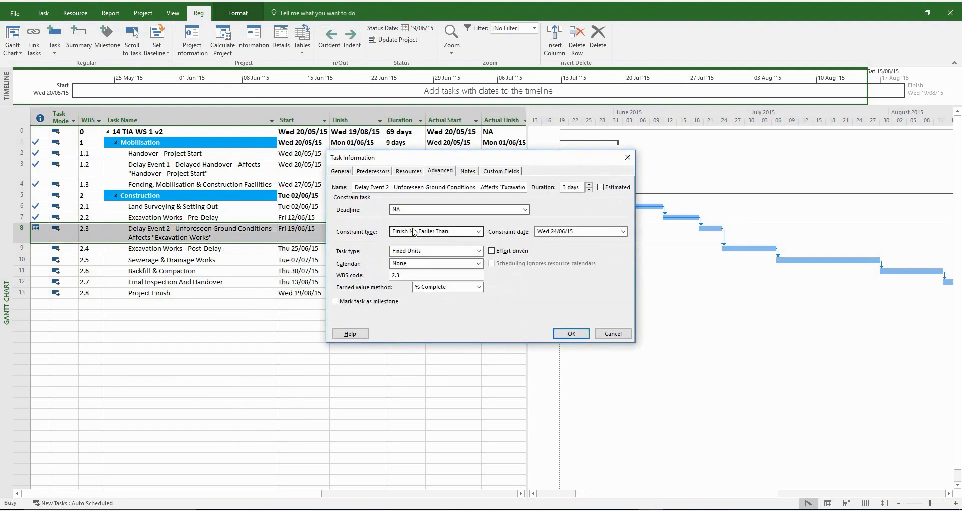
pyautogui.click(416, 232)
pyautogui.click(412, 249)
pyautogui.click(568, 333)
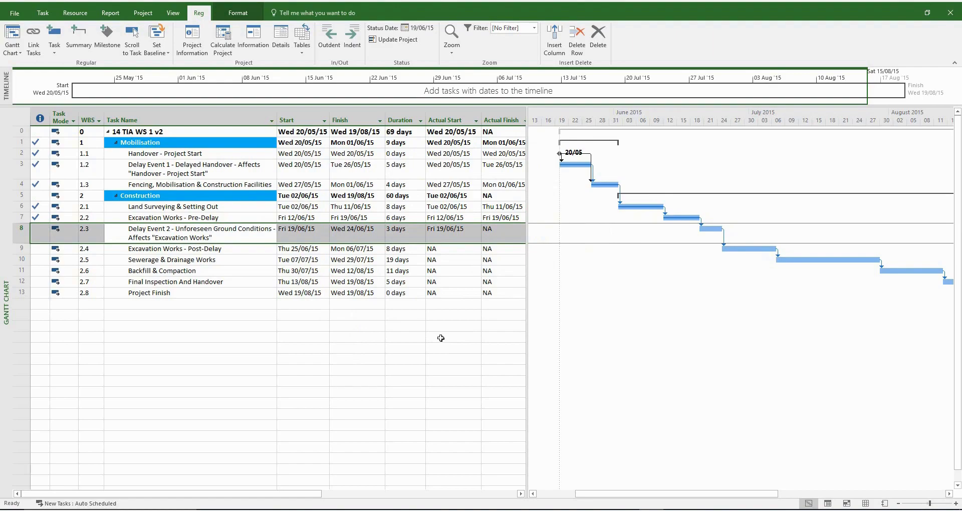
pyautogui.click(441, 339)
# Step: Switch to Excel's TIA Delay Analysis Table and set Delay Event 2's Post-TIA project completion date to 19/08/2015
pyautogui.hotkey('alt', 'Tab')
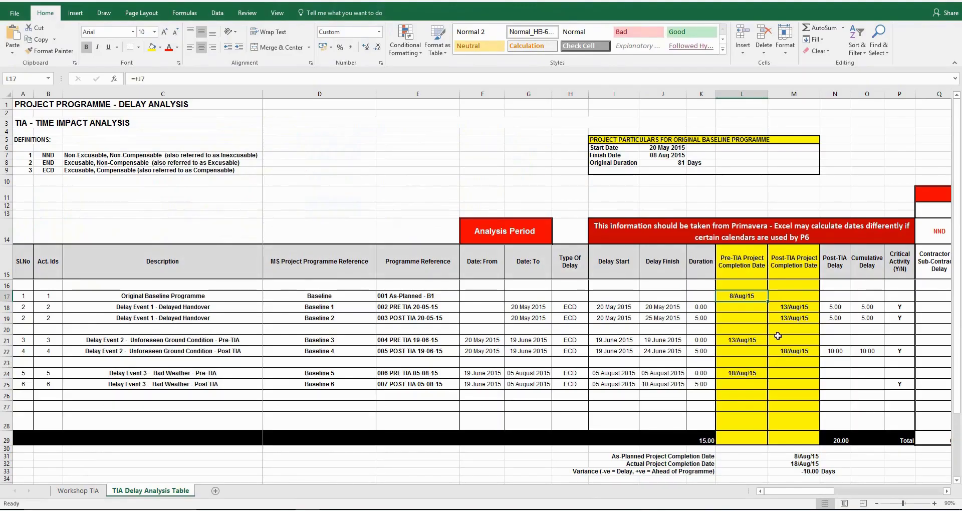
pyautogui.click(790, 307)
pyautogui.click(790, 319)
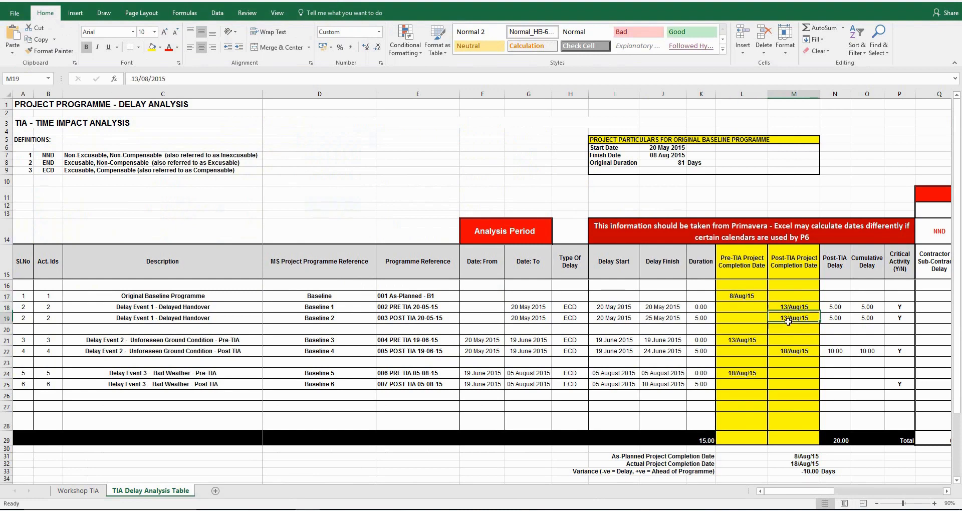
pyautogui.click(790, 353)
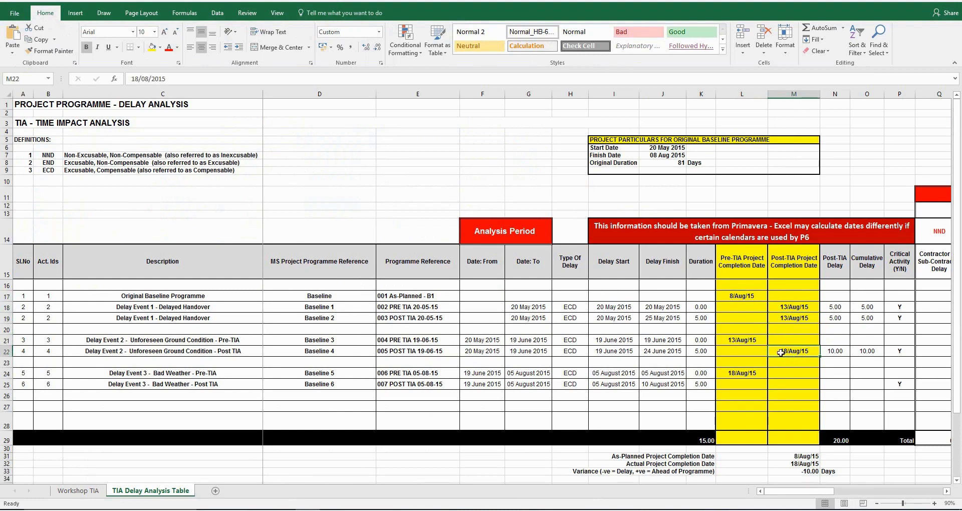
pyautogui.doubleClick(790, 353)
pyautogui.doubleClick(786, 351)
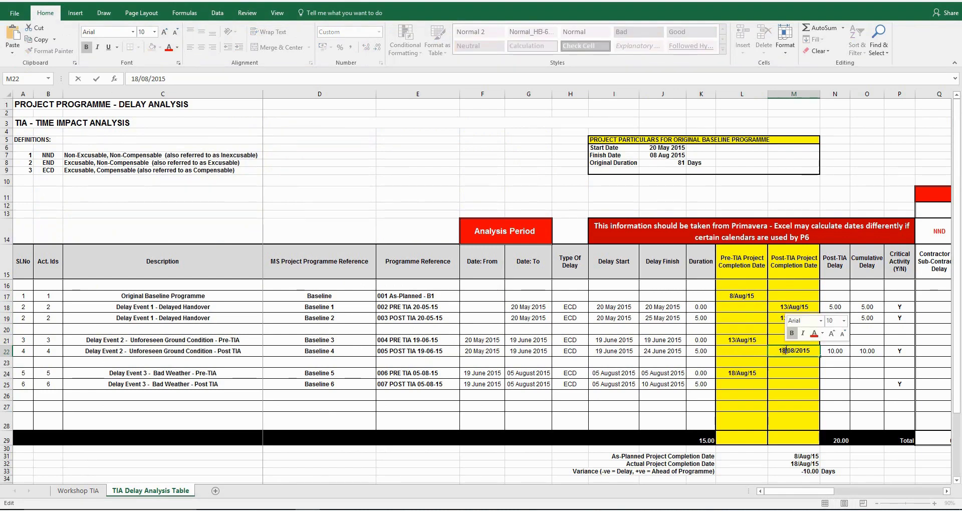
pyautogui.write('19')
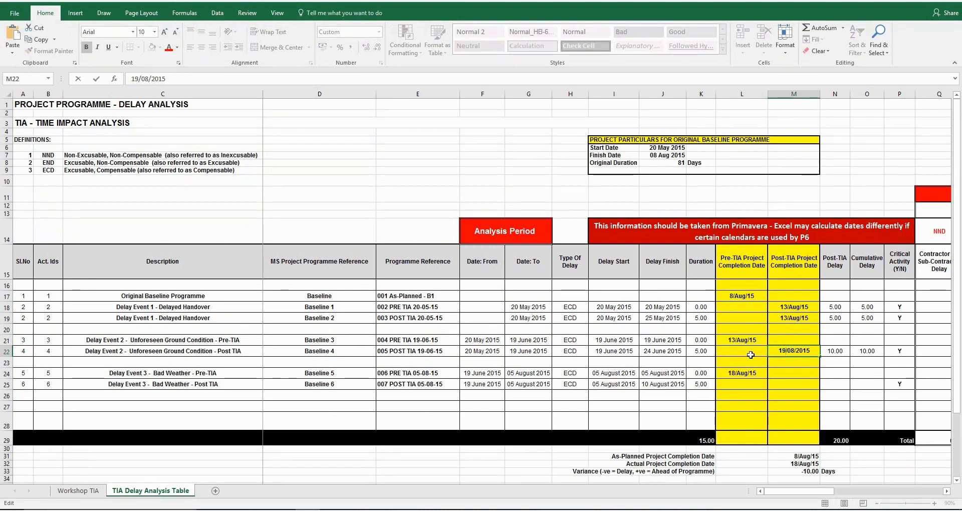
pyautogui.click(750, 354)
# Step: Inspect the cell reference in the formula for Delay Event 2's Pre-TIA project completion date
pyautogui.click(739, 339)
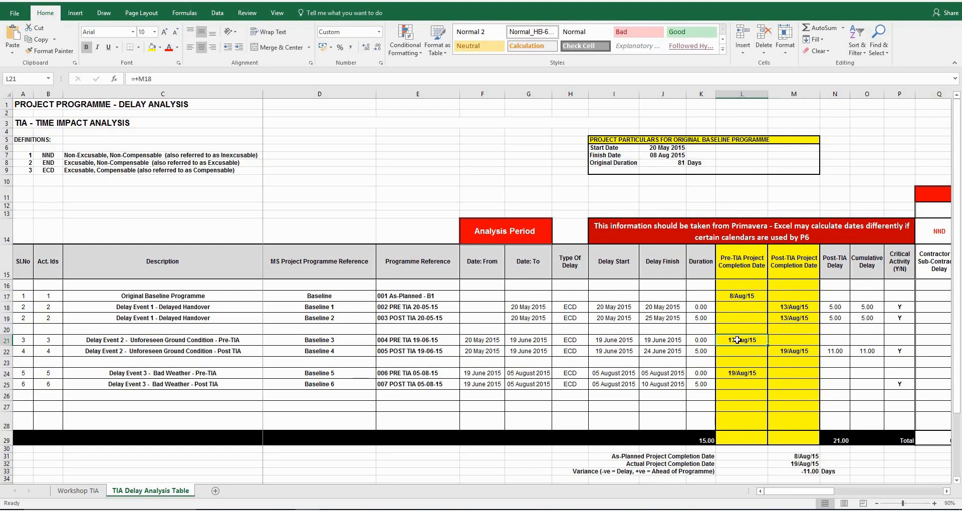
pyautogui.write('=+')
pyautogui.click(810, 307)
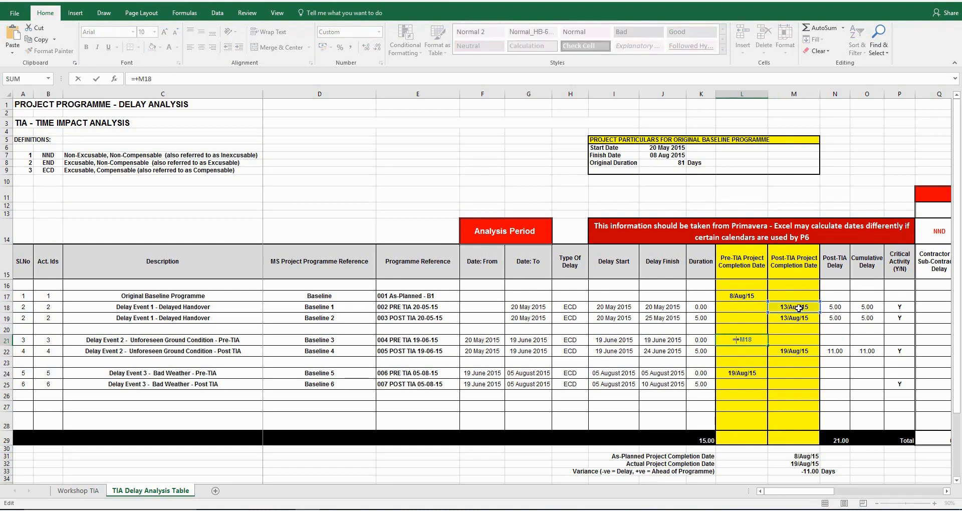
pyautogui.press('Return')
# Step: Set the Post-TIA project completion date in both Delay Event 1 rows to 14/08/2015
pyautogui.doubleClick(783, 306)
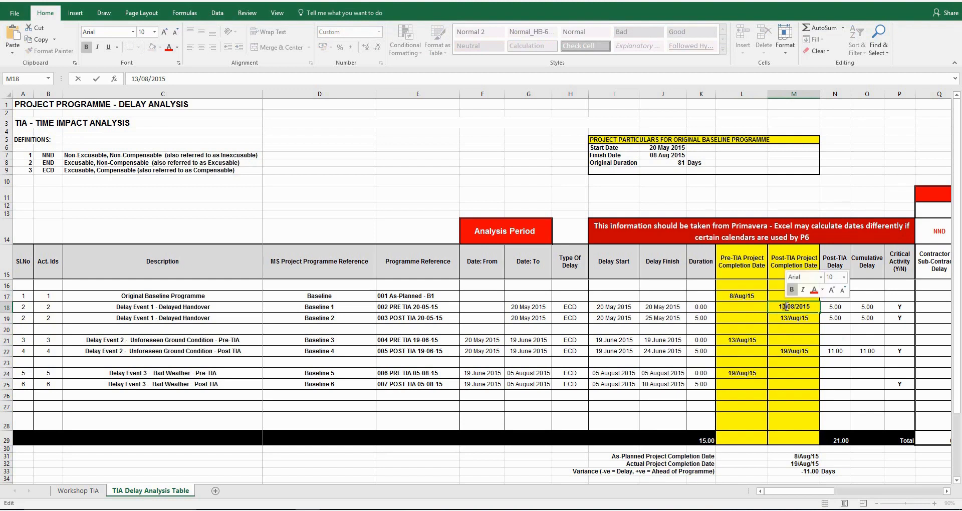
pyautogui.write('4')
pyautogui.press('Return')
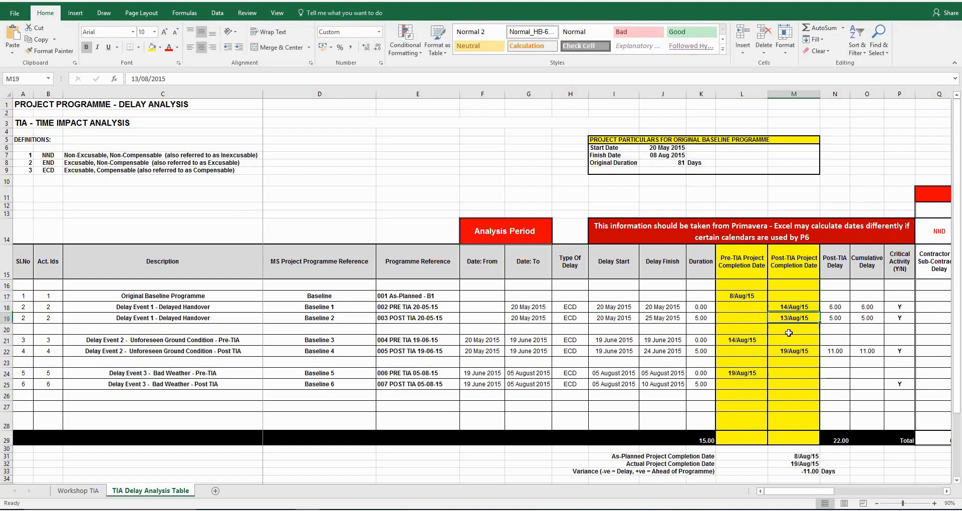
pyautogui.doubleClick(785, 318)
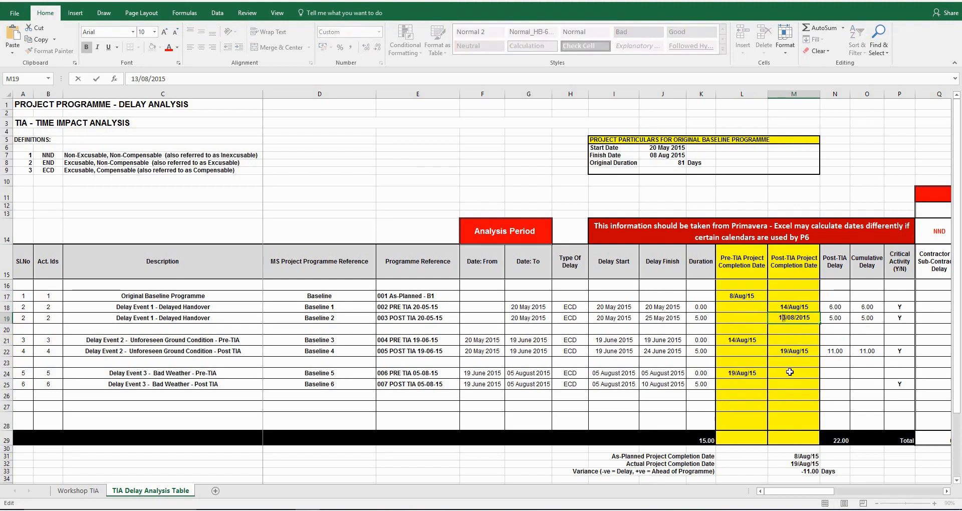
pyautogui.press('Return')
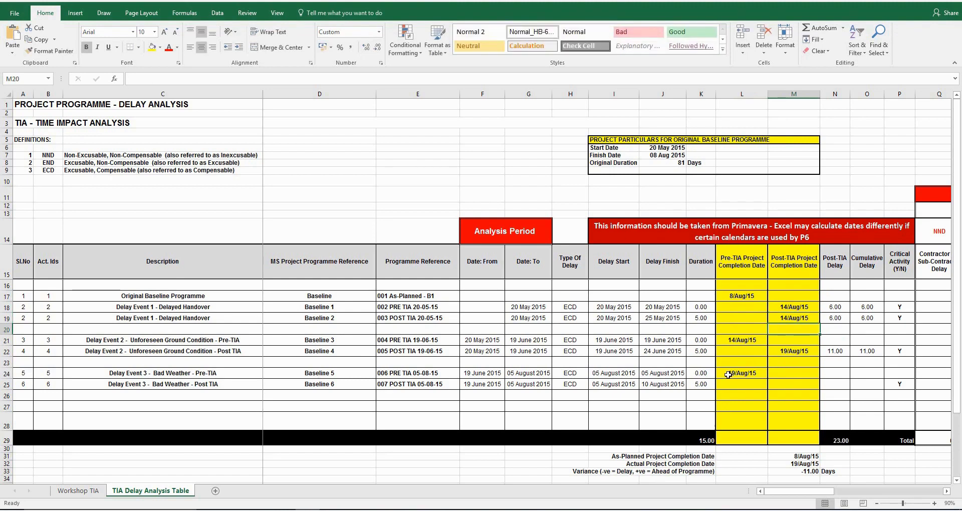
# Step: Review the Delay Event 3 rows in the analysis table and its entry on the Workshop TIA sheet
pyautogui.click(682, 383)
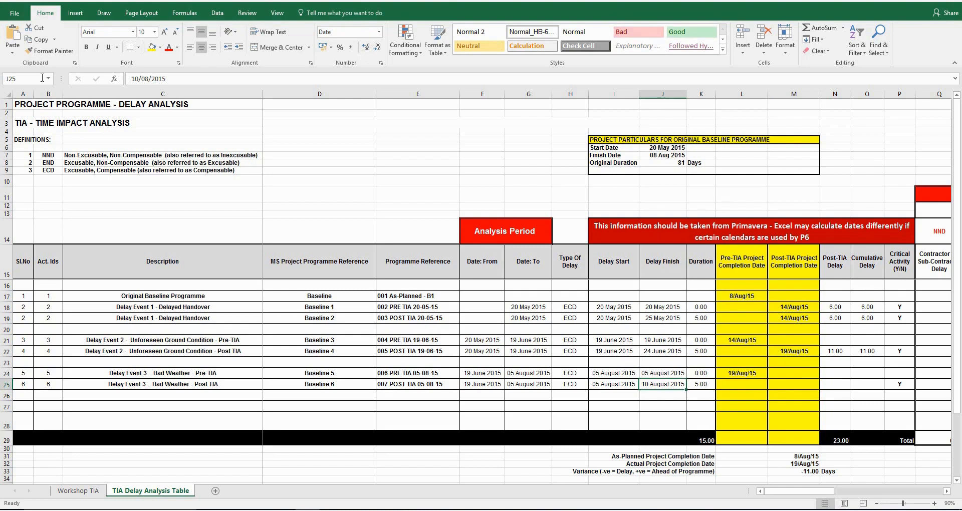
pyautogui.click(166, 371)
pyautogui.click(81, 491)
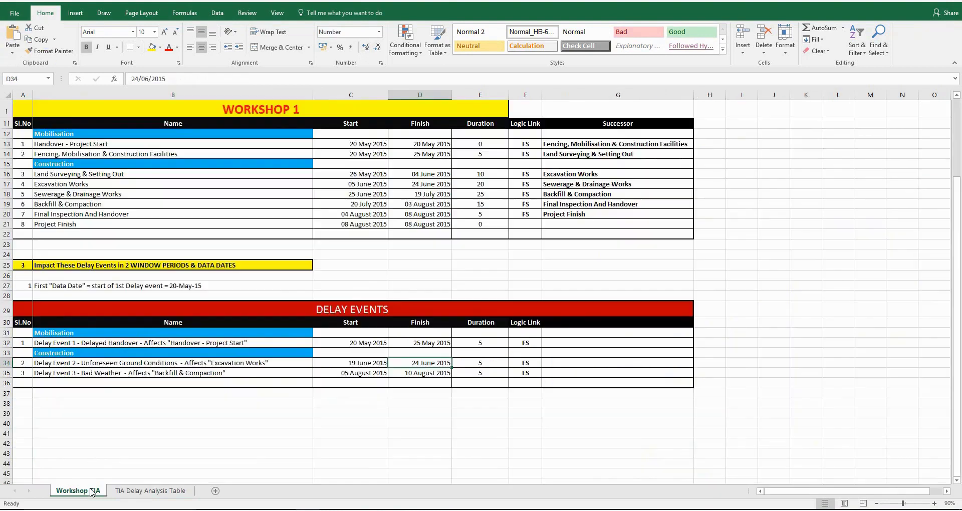
pyautogui.click(153, 374)
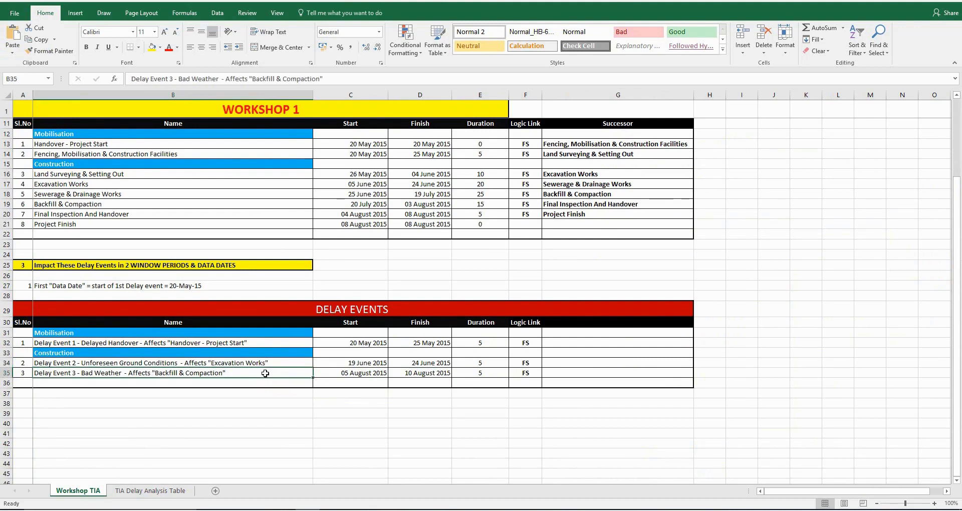
# Step: Switch to Microsoft Project and insert three new tasks above Final Inspection And Handover
pyautogui.hotkey('alt', 'Tab')
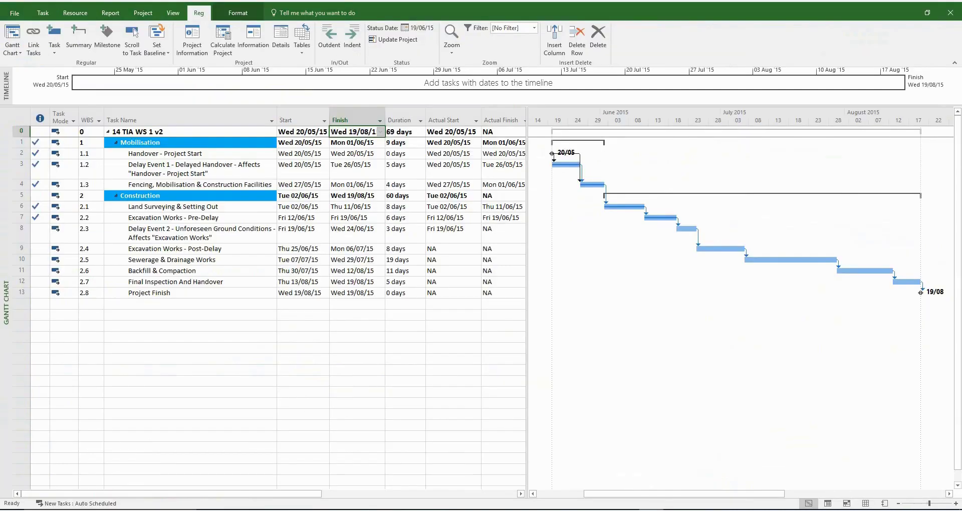
pyautogui.click(197, 283)
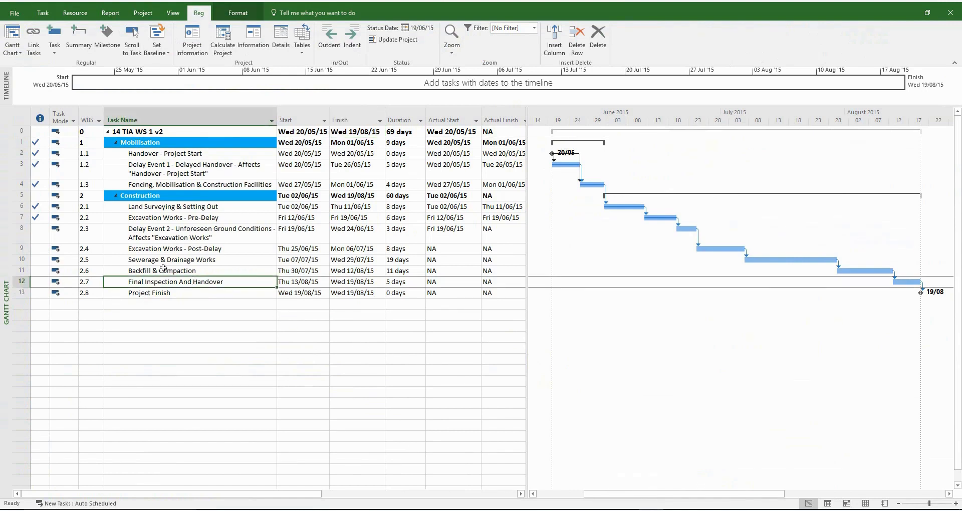
pyautogui.click(59, 41)
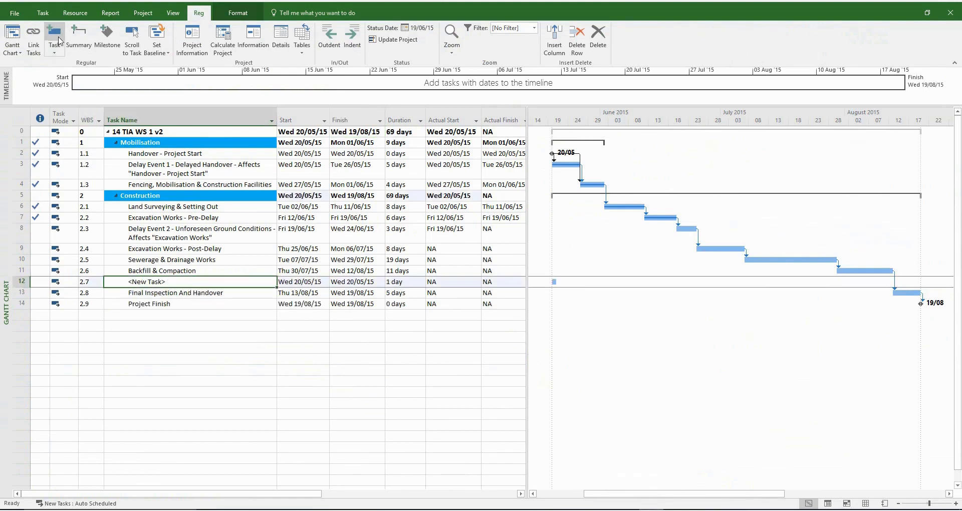
pyautogui.click(59, 41)
pyautogui.click(59, 40)
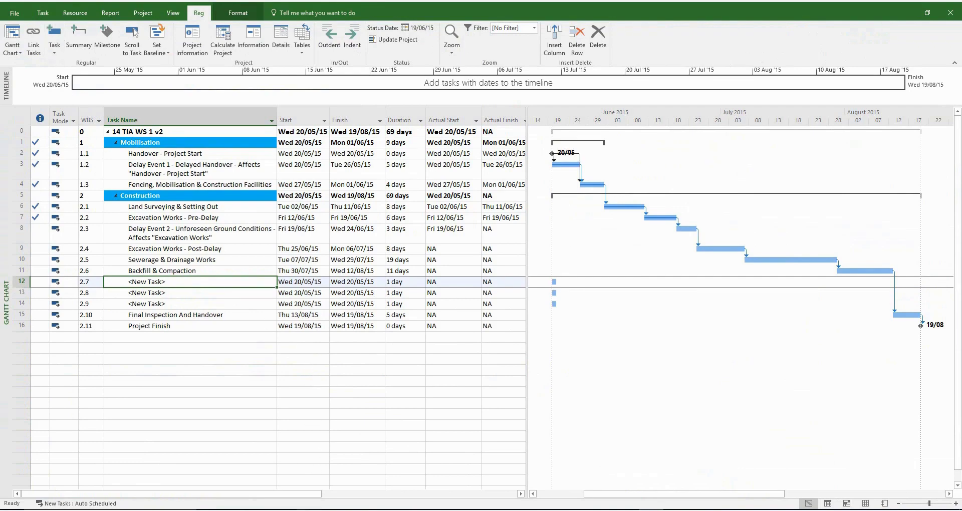
# Step: Copy Delay Event 3's name, start and finish from Excel's Workshop TIA sheet into the second new task in Microsoft Project
pyautogui.hotkey('alt', 'Tab')
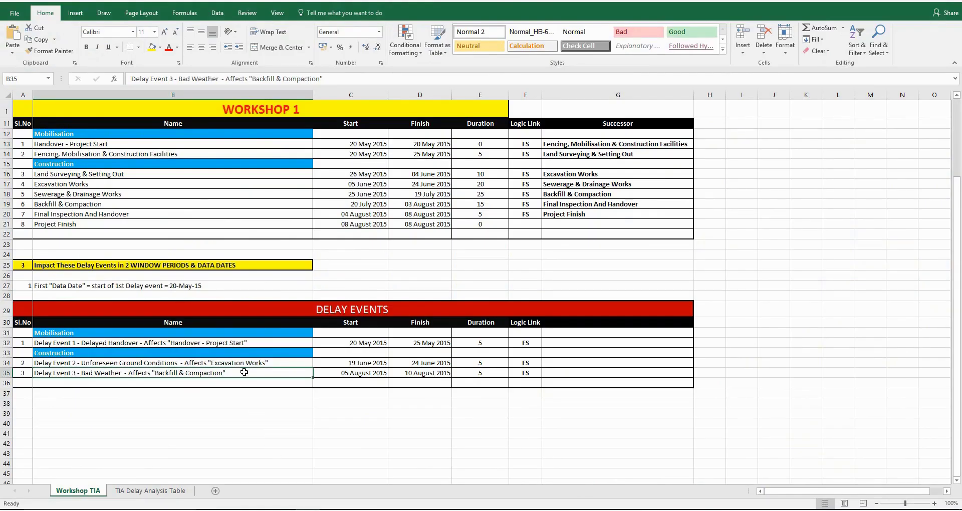
pyautogui.moveTo(245, 374); pyautogui.dragTo(405, 375)
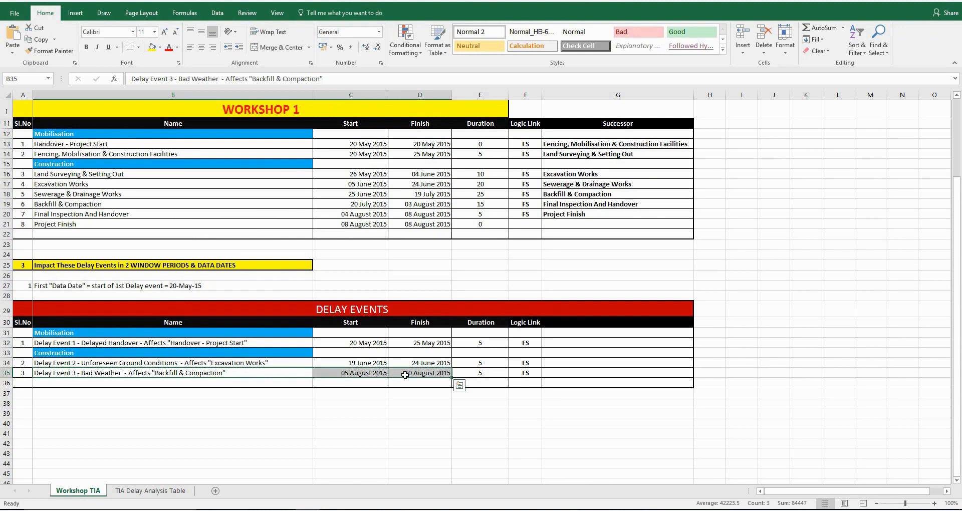
pyautogui.rightClick(406, 375)
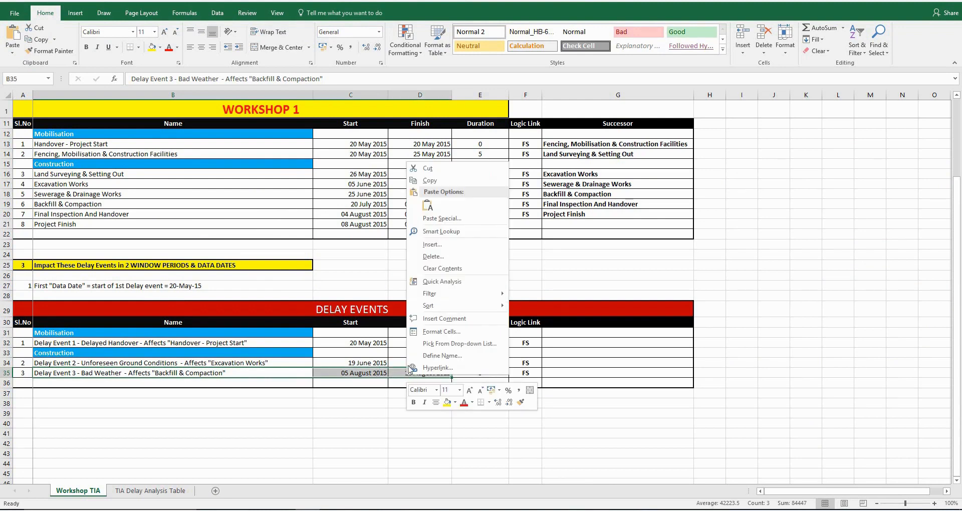
pyautogui.click(434, 186)
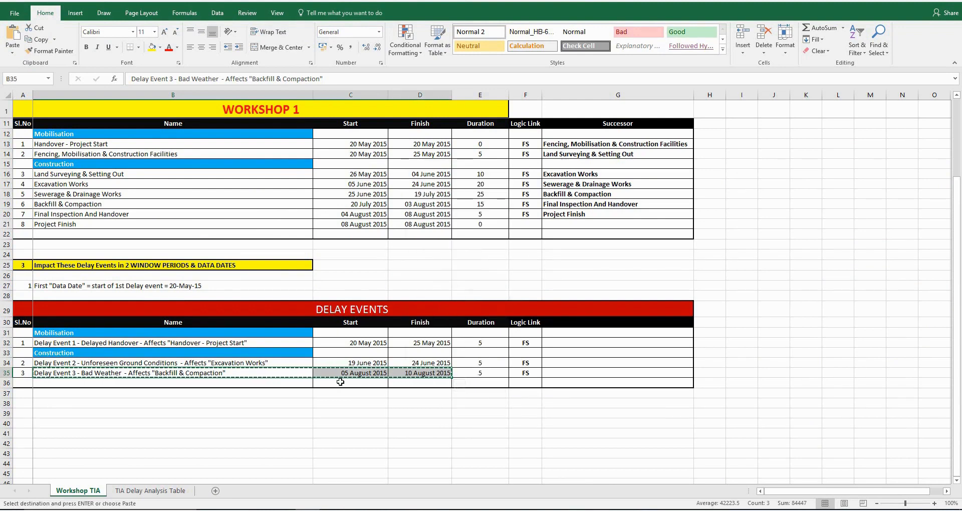
pyautogui.hotkey('alt', 'Tab')
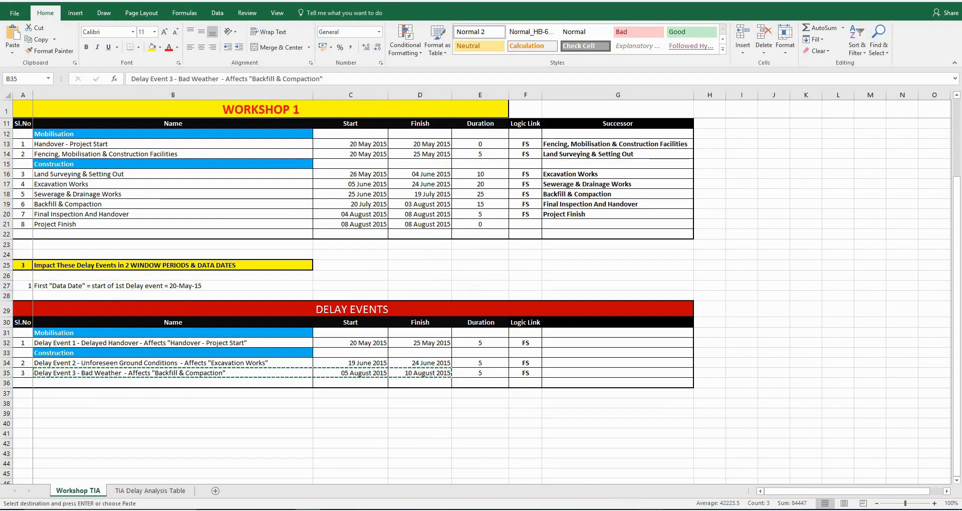
pyautogui.click(207, 293)
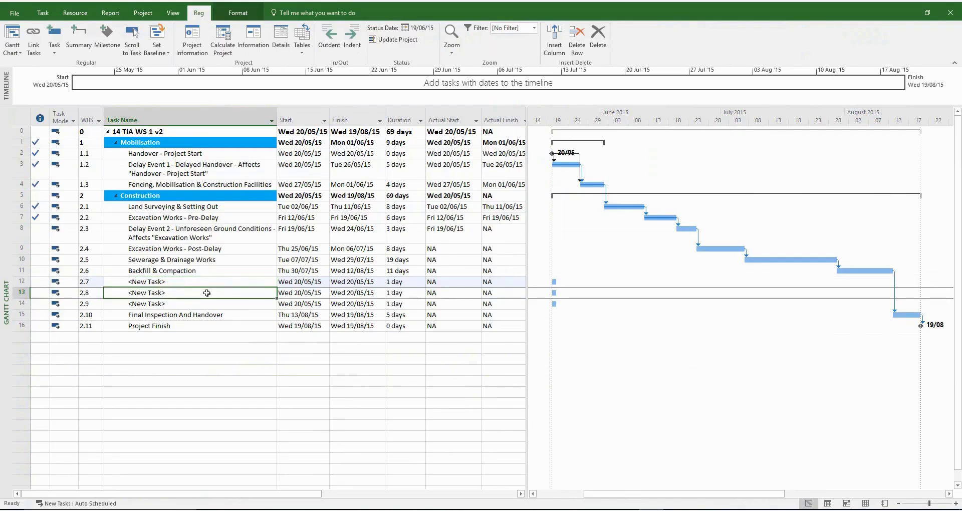
pyautogui.rightClick(207, 292)
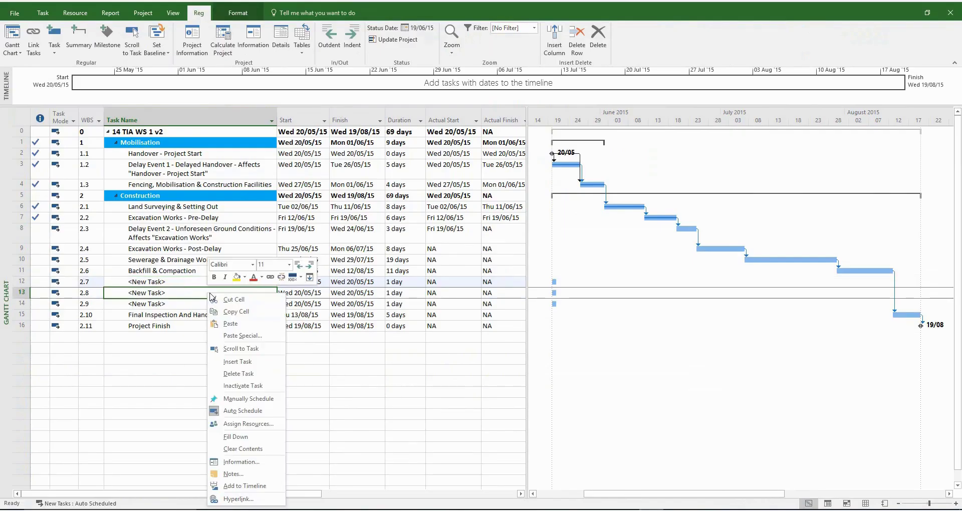
pyautogui.click(230, 323)
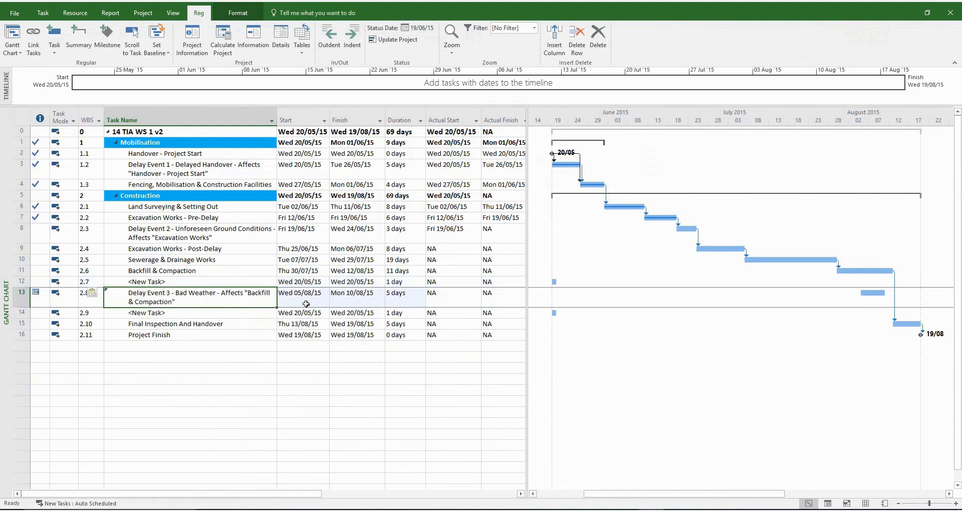
# Step: Set Delay Event 3's finish date to 05/08/15 and its duration to 0 days
pyautogui.click(346, 299)
pyautogui.click(381, 297)
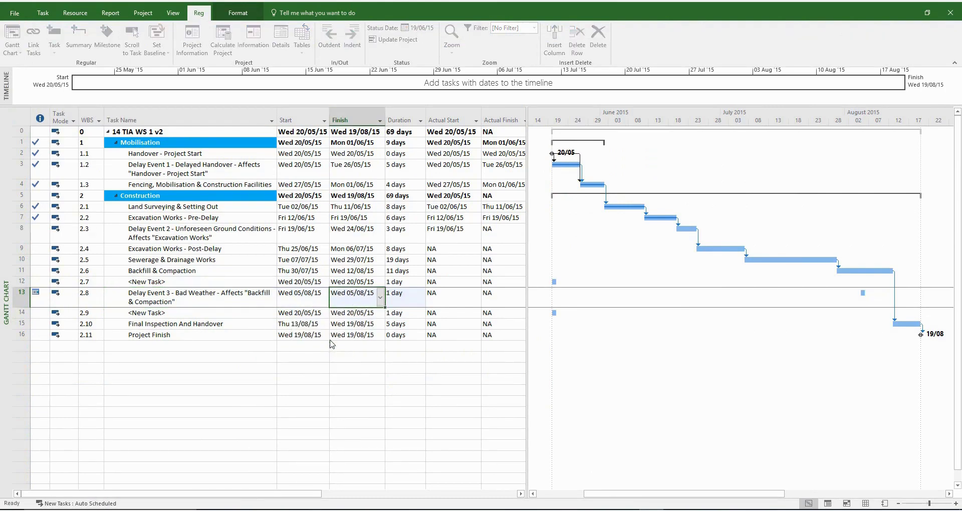
pyautogui.click(330, 341)
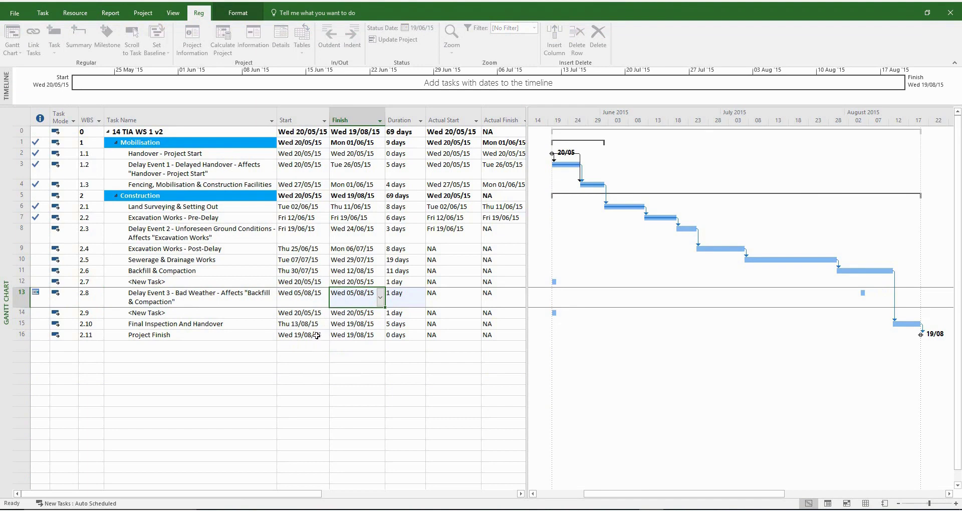
pyautogui.click(417, 297)
pyautogui.click(421, 303)
pyautogui.click(238, 368)
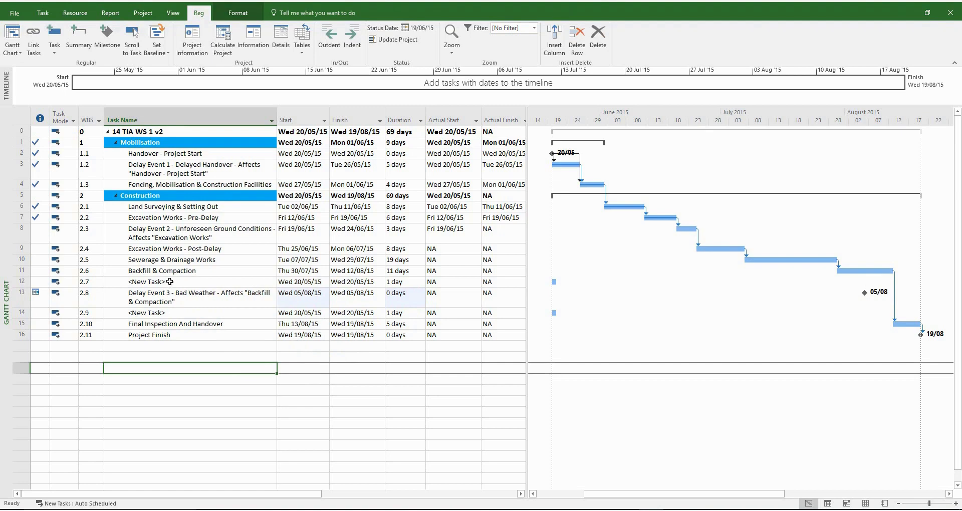
# Step: Copy the name of the Backfill & Compaction task from its Task Information
pyautogui.click(206, 273)
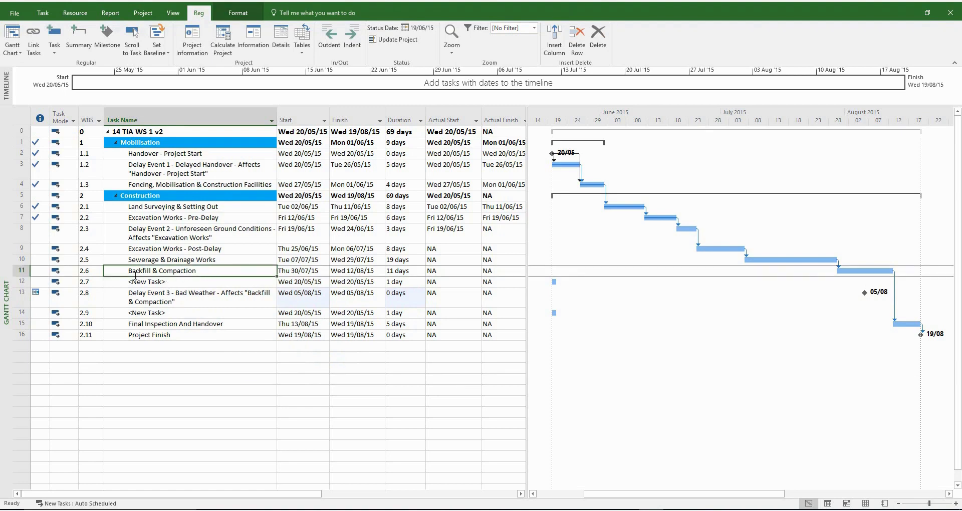
pyautogui.doubleClick(194, 272)
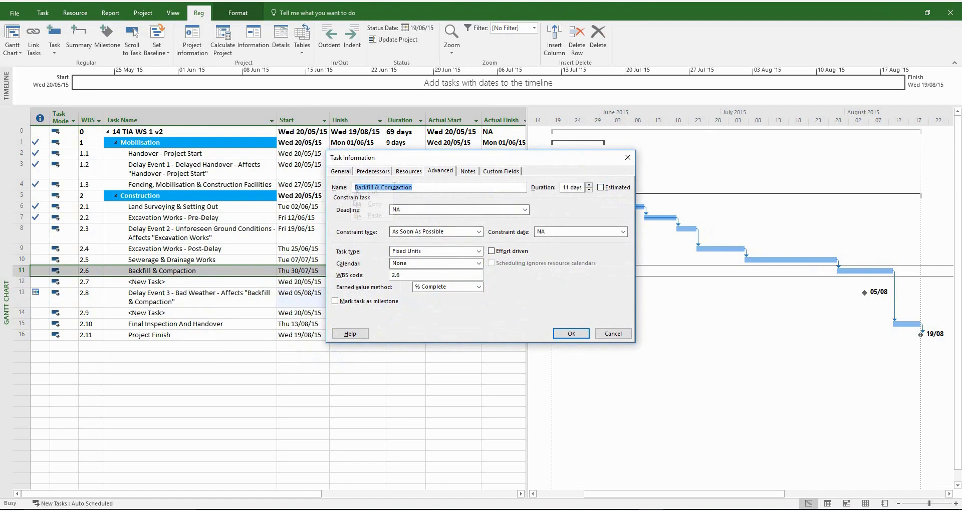
pyautogui.rightClick(353, 187)
pyautogui.click(375, 204)
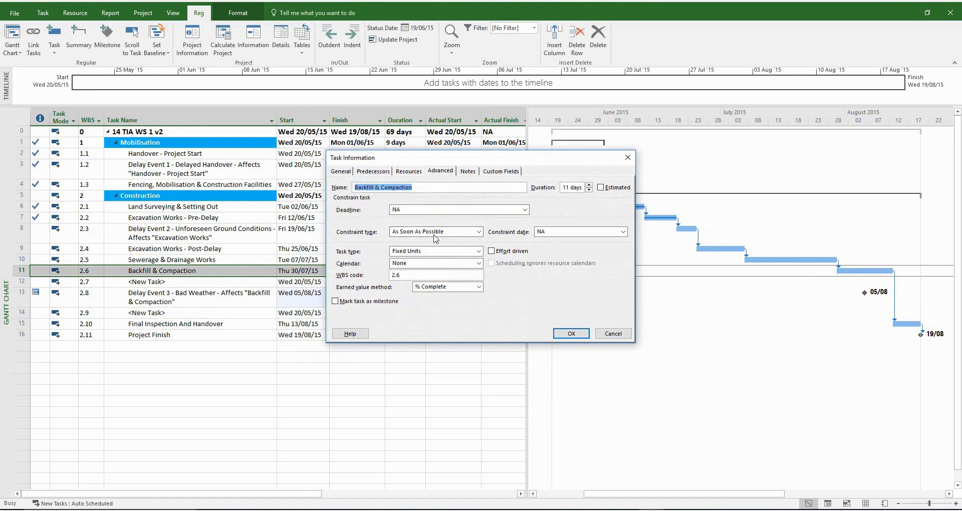
pyautogui.click(571, 334)
# Step: Name the new tasks before and after Delay Event 3 "Backfill & Compaction - Pre-Delay" and "Backfill & Compaction - Post-Delay"
pyautogui.click(221, 281)
pyautogui.click(222, 281)
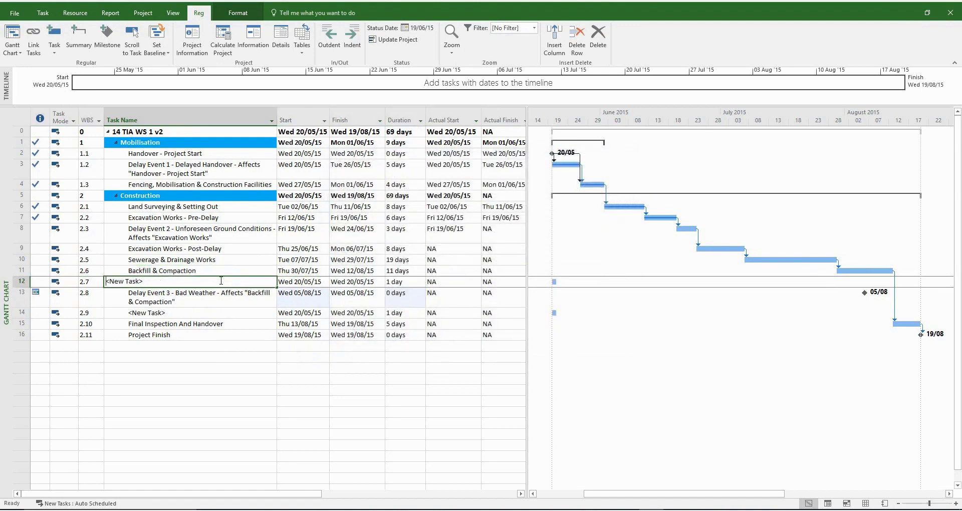
pyautogui.moveTo(221, 281); pyautogui.dragTo(76, 280)
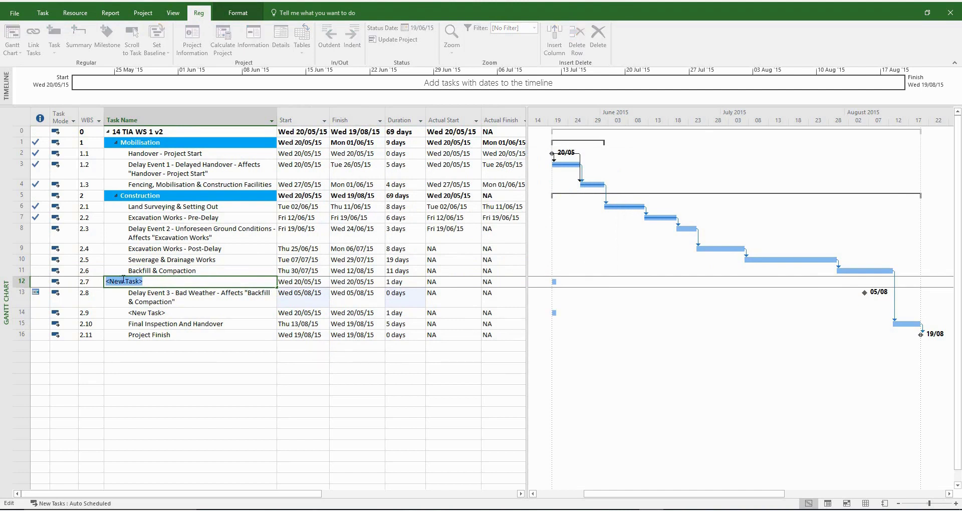
pyautogui.hotkey('ctrl', 'v')
pyautogui.write('- ')
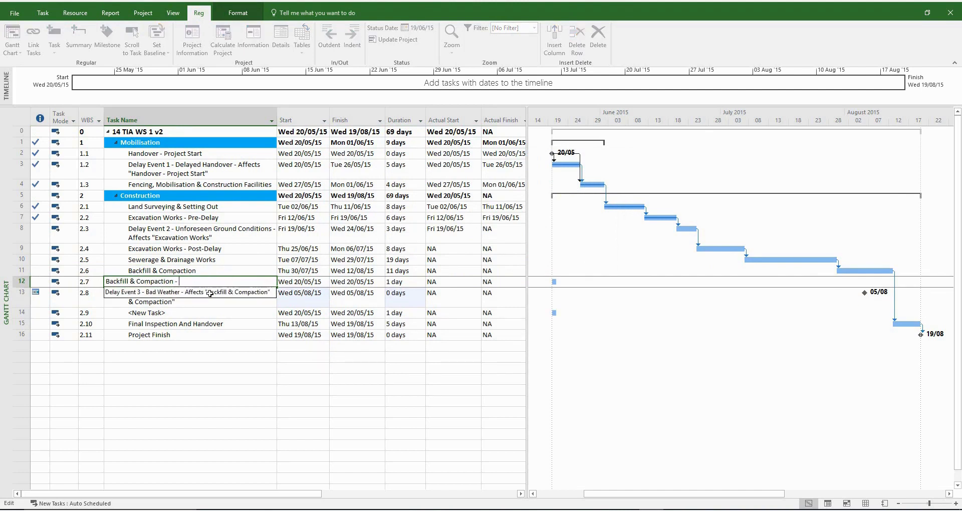
pyautogui.write('Pre-Delay')
pyautogui.moveTo(212, 281); pyautogui.dragTo(102, 279)
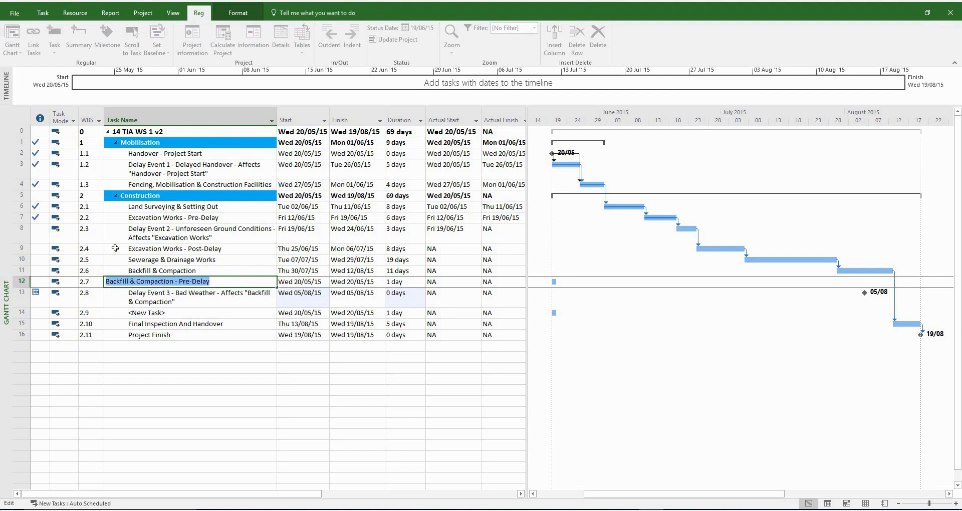
pyautogui.click(186, 313)
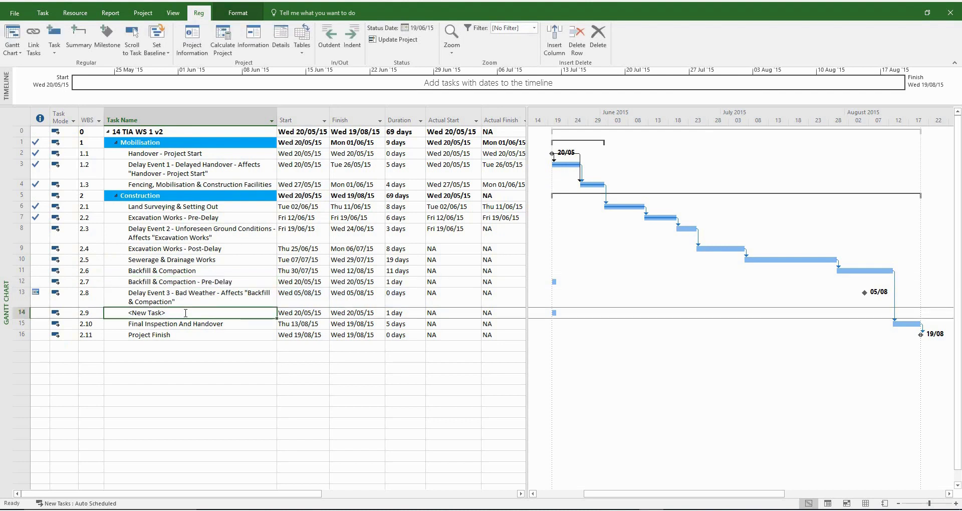
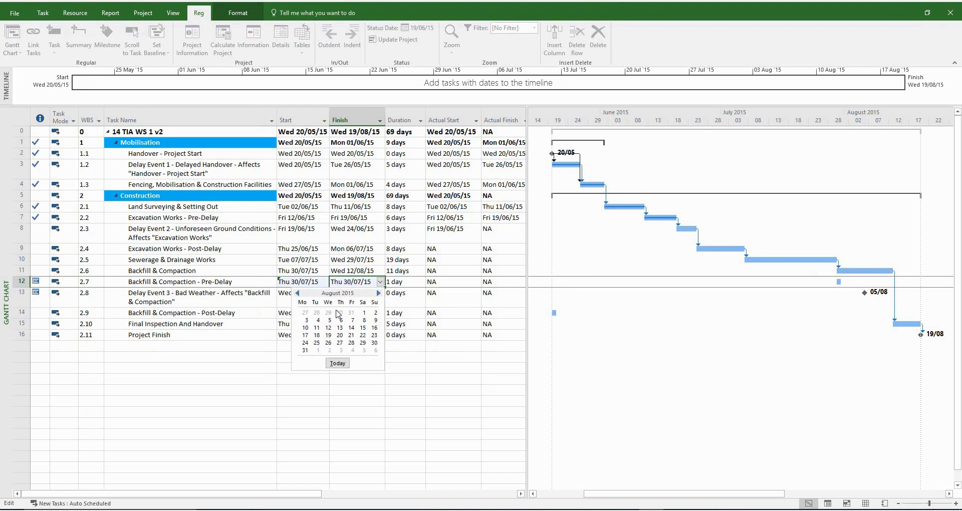
# Step: Set the finish of Backfill & Compaction - Pre-Delay to 05/08/15 and link Delay Event 3 to follow it
pyautogui.click(331, 322)
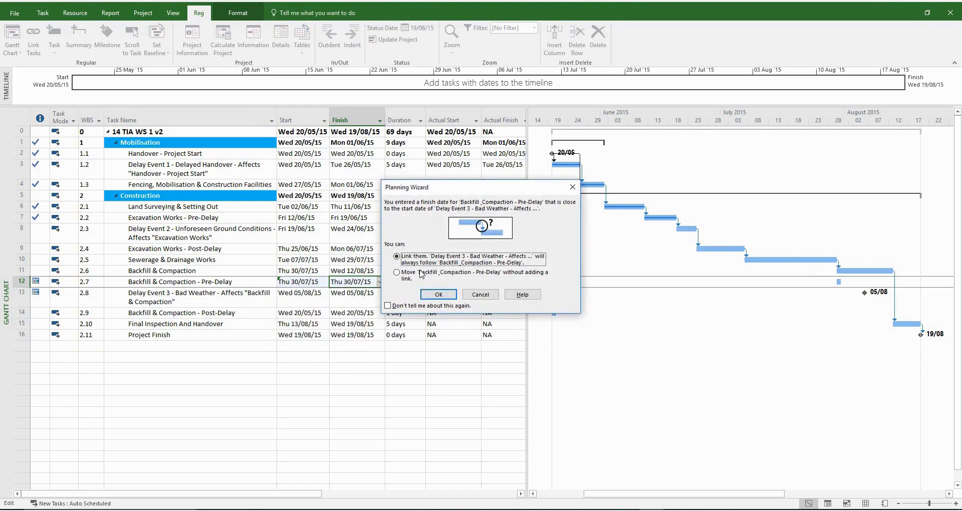
pyautogui.click(436, 295)
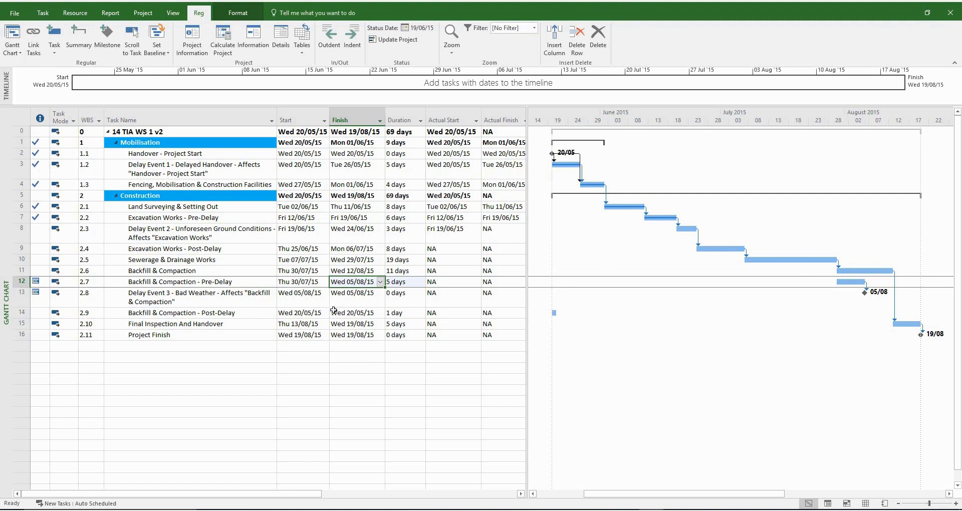
# Step: Set the start date of Backfill & Compaction - Post-Delay to 06/07/15
pyautogui.click(315, 314)
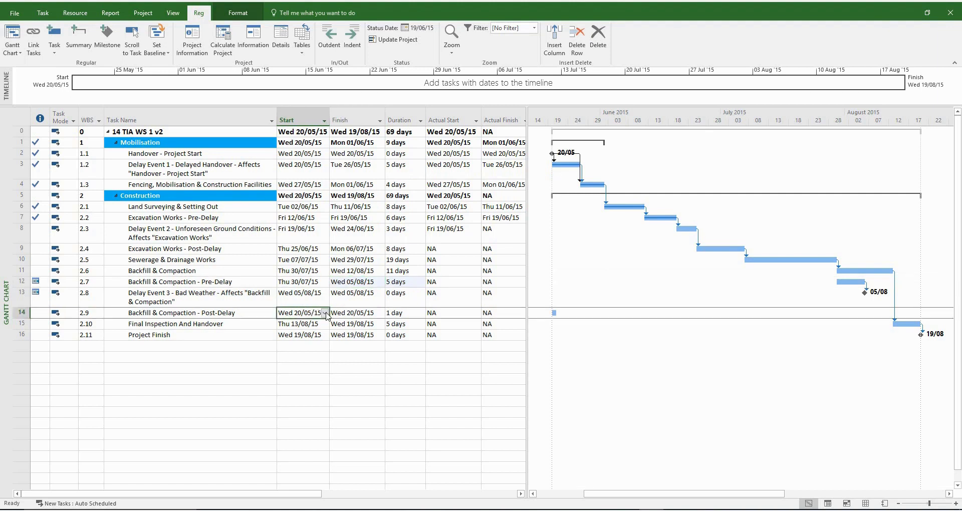
pyautogui.click(325, 313)
pyautogui.click(322, 325)
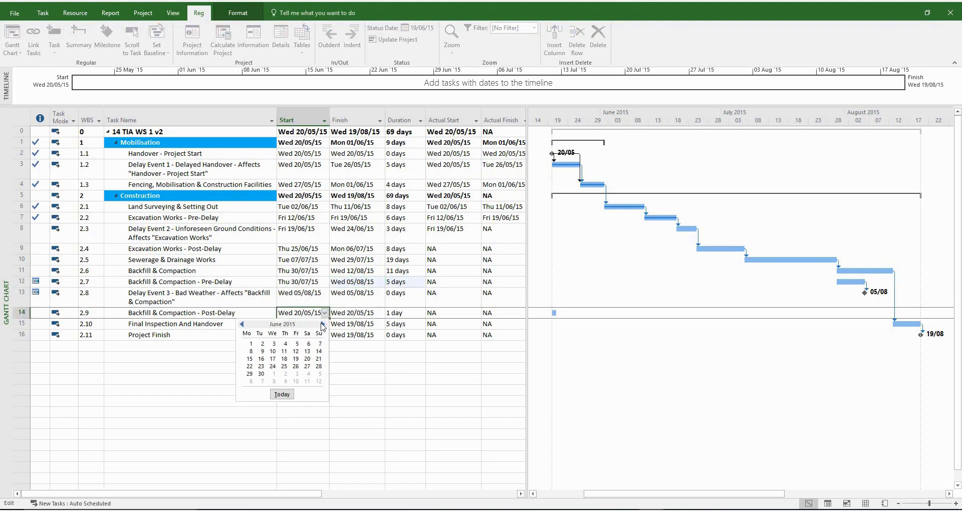
pyautogui.click(323, 324)
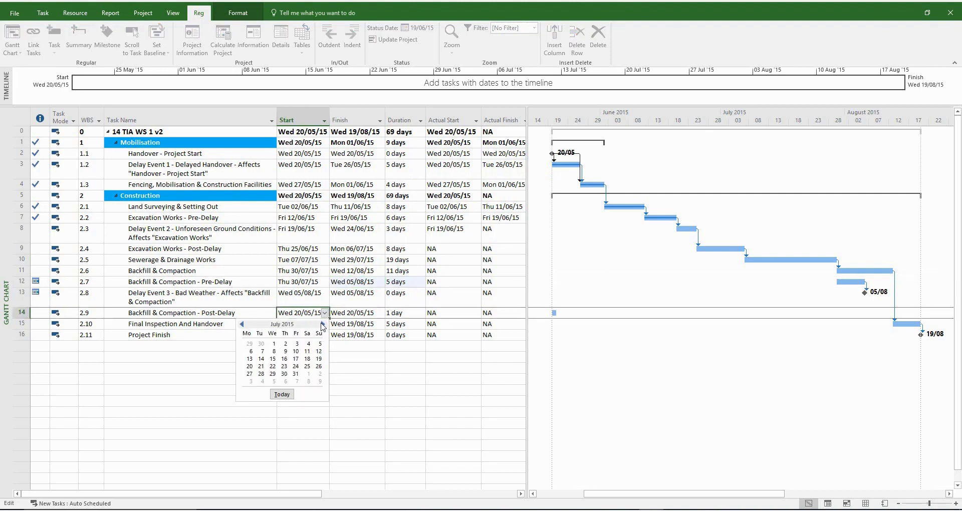
pyautogui.click(251, 351)
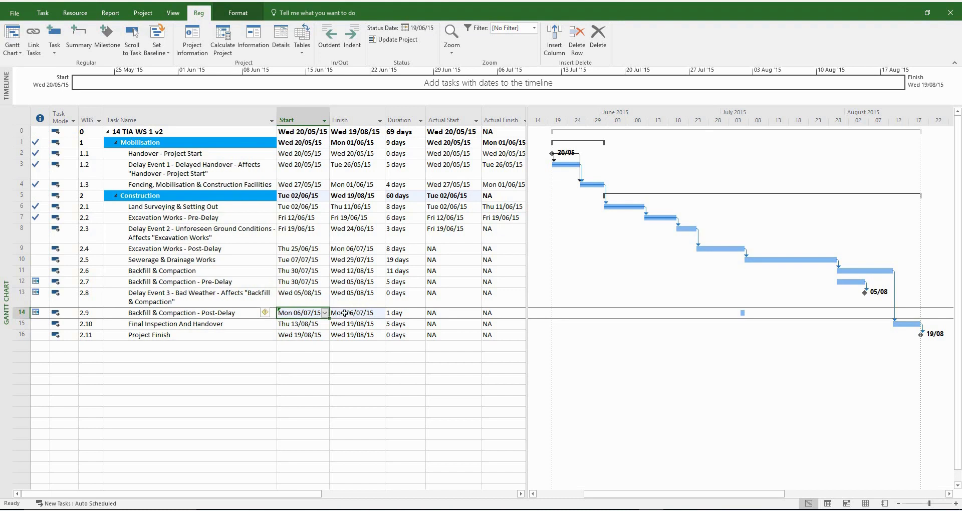
# Step: Set the start date of Backfill & Compaction - Post-Delay to 06/08/15, moving the task without adding a link
pyautogui.click(325, 313)
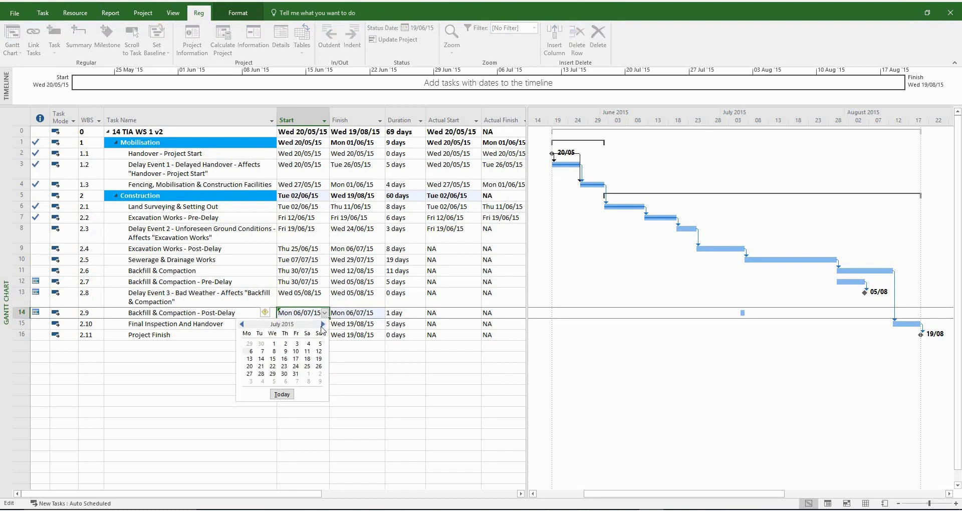
pyautogui.click(324, 324)
pyautogui.click(285, 351)
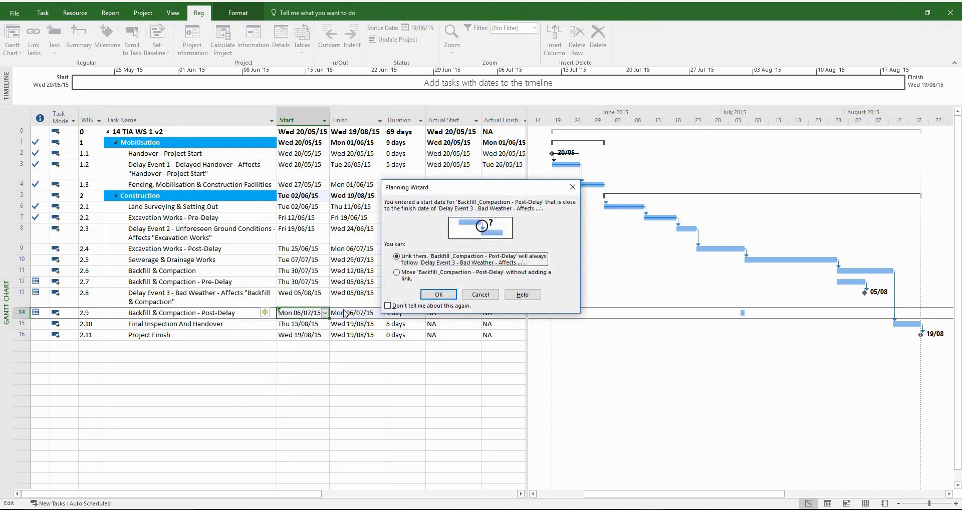
pyautogui.click(423, 275)
pyautogui.click(430, 295)
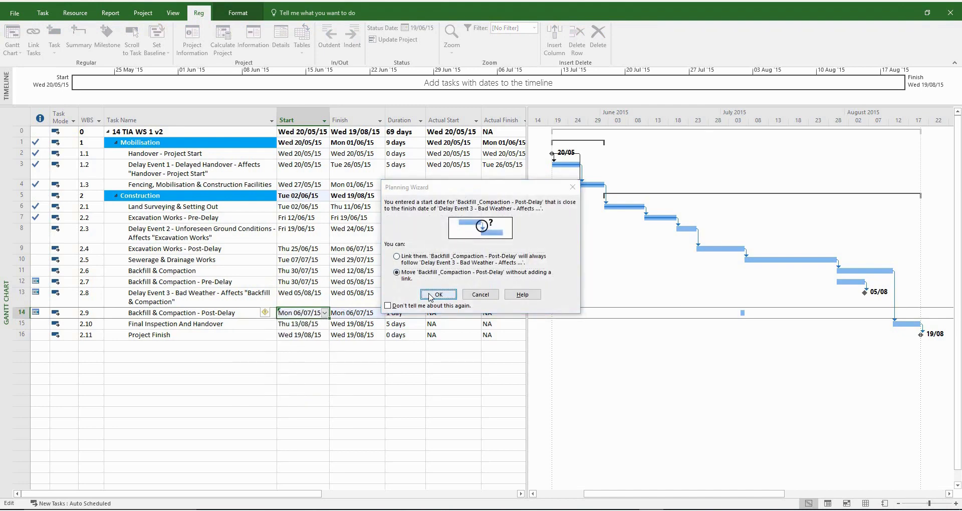
# Step: Set the finish date of Backfill & Compaction - Post-Delay to 12/08/15, matching the original Backfill & Compaction task
pyautogui.click(362, 312)
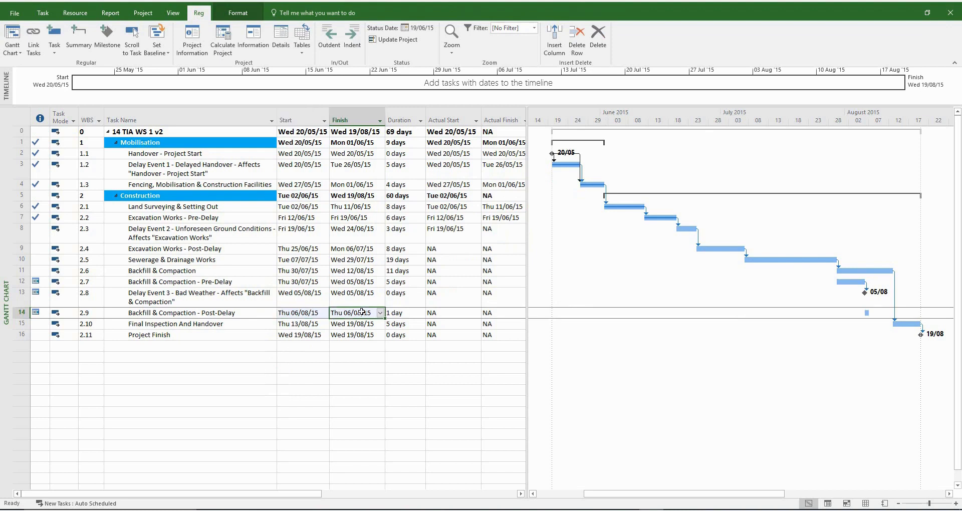
pyautogui.click(373, 272)
pyautogui.click(365, 312)
pyautogui.click(381, 313)
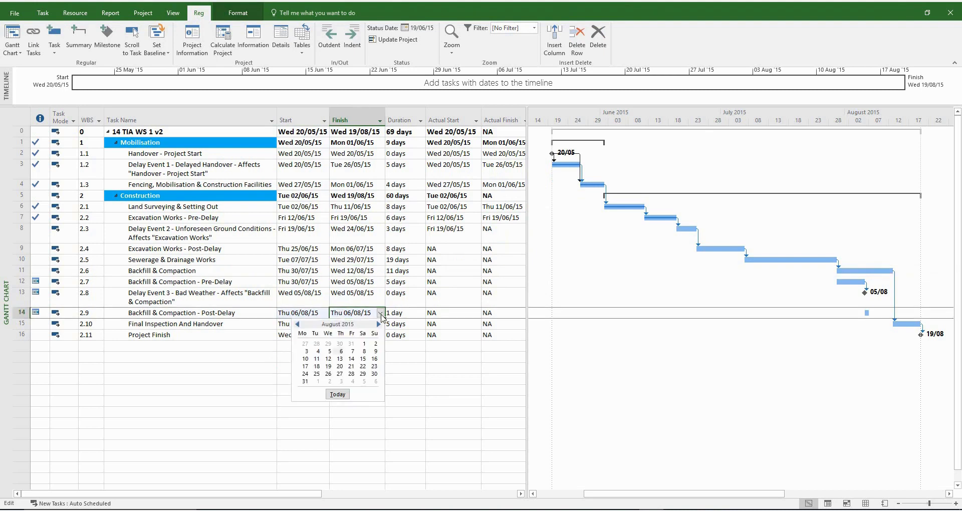
pyautogui.click(329, 359)
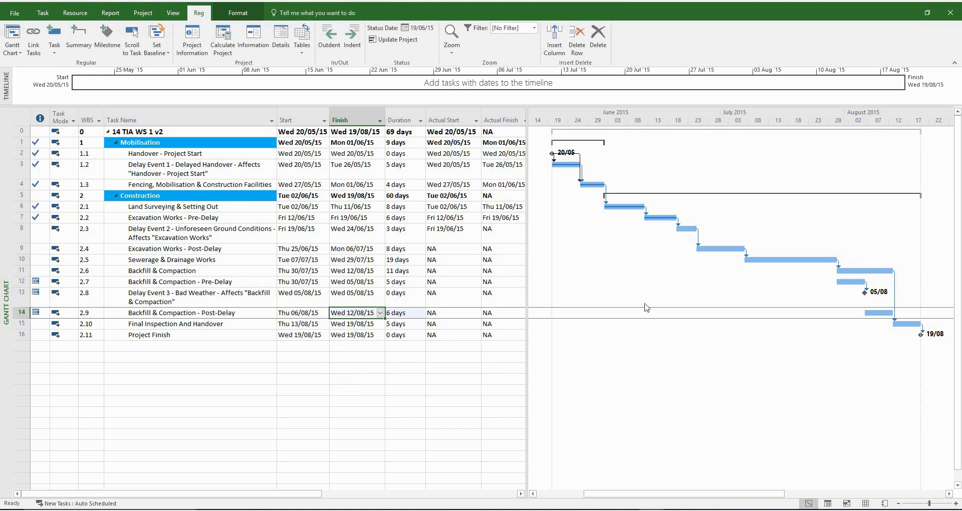
# Step: Link Delay Event 3 to the Post-Delay task, Post-Delay to Final Inspection And Handover, and Sewerage & Drainage Works to the Pre-Delay task
pyautogui.click(864, 296)
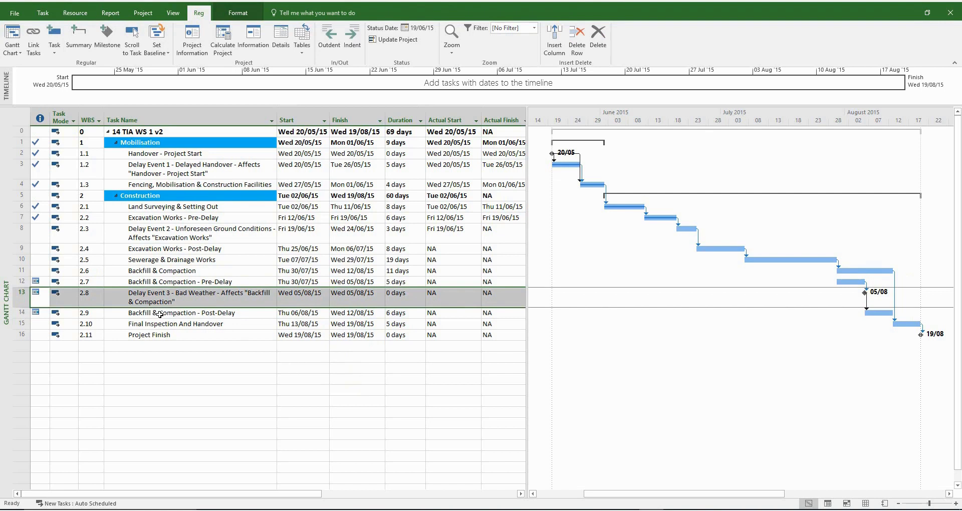
pyautogui.moveTo(883, 313)
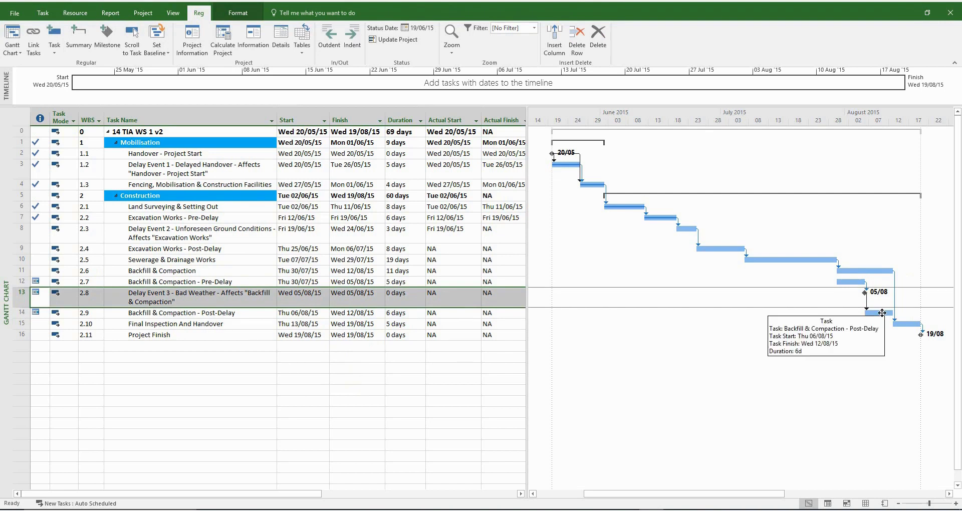
pyautogui.moveTo(882, 313); pyautogui.dragTo(894, 324)
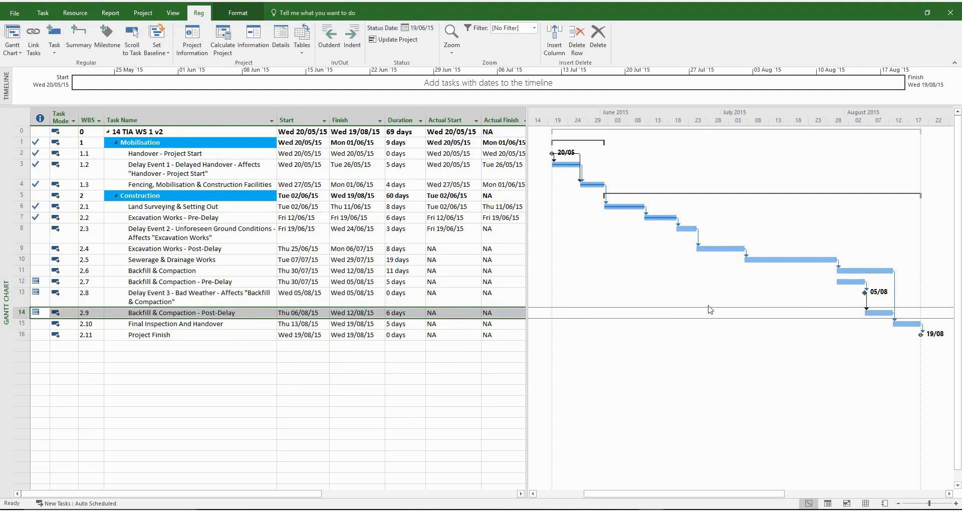
pyautogui.moveTo(831, 260)
pyautogui.mouseDown()
pyautogui.moveTo(835, 271)
pyautogui.moveTo(852, 272)
pyautogui.mouseUp()
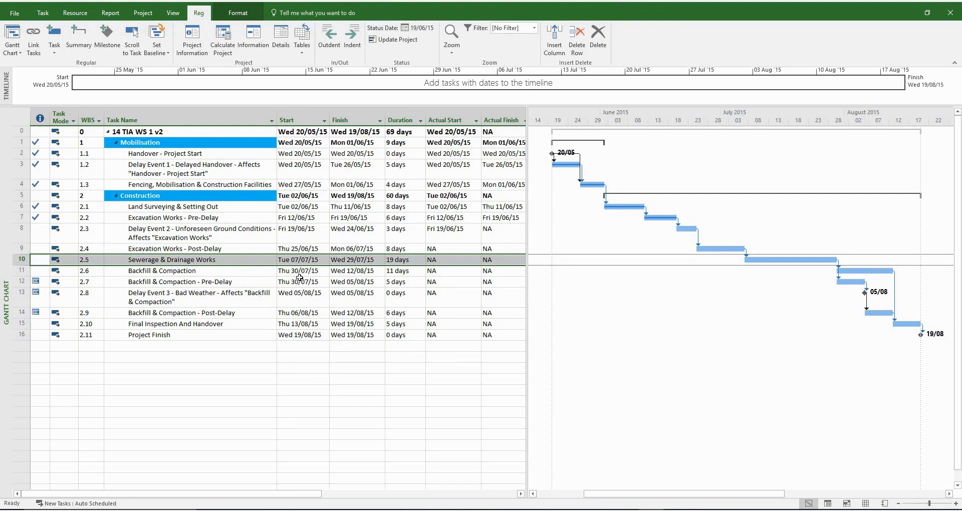
# Step: Delete the original Backfill & Compaction task from the schedule
pyautogui.click(275, 271)
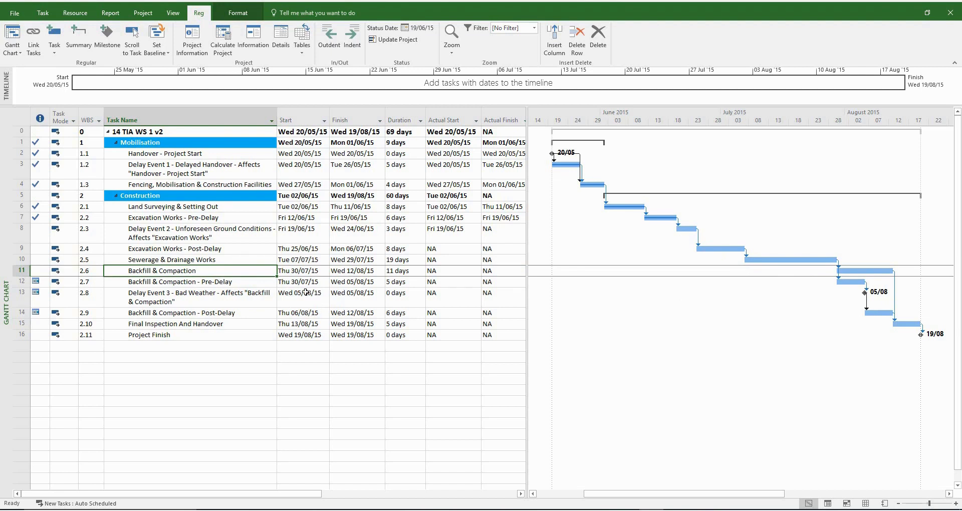
pyautogui.click(599, 38)
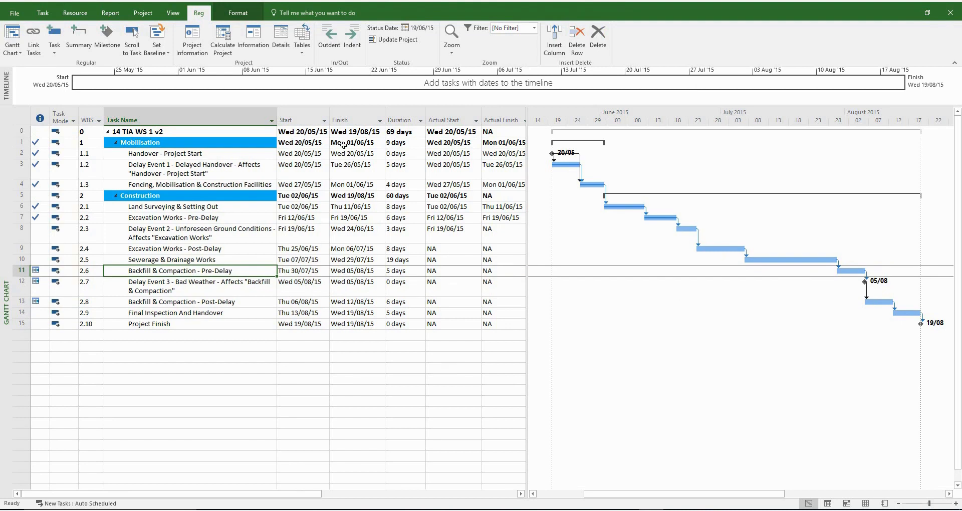
# Step: Set the constraint type of the Pre-Delay, Delay Event 3 and Post-Delay tasks to As Soon As Possible in one go
pyautogui.moveTo(21, 270); pyautogui.dragTo(21, 302)
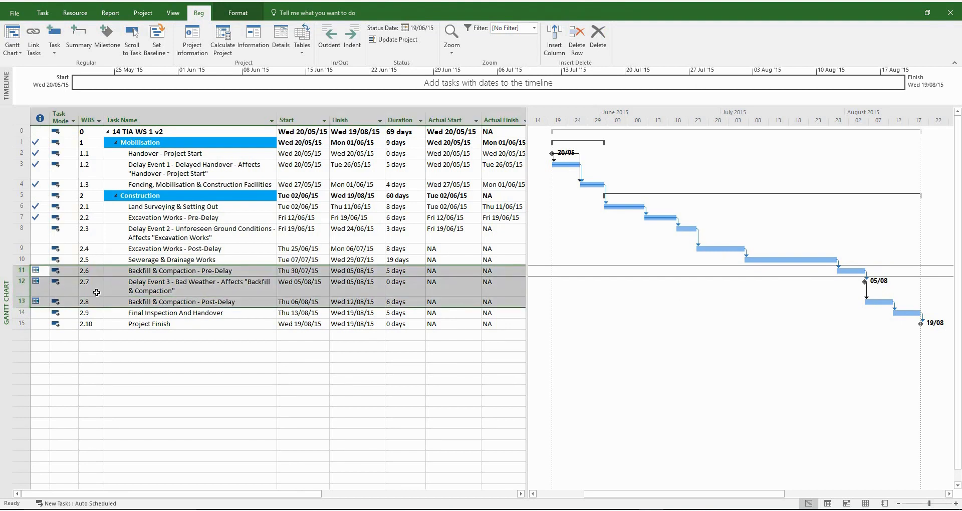
pyautogui.rightClick(178, 283)
pyautogui.click(200, 433)
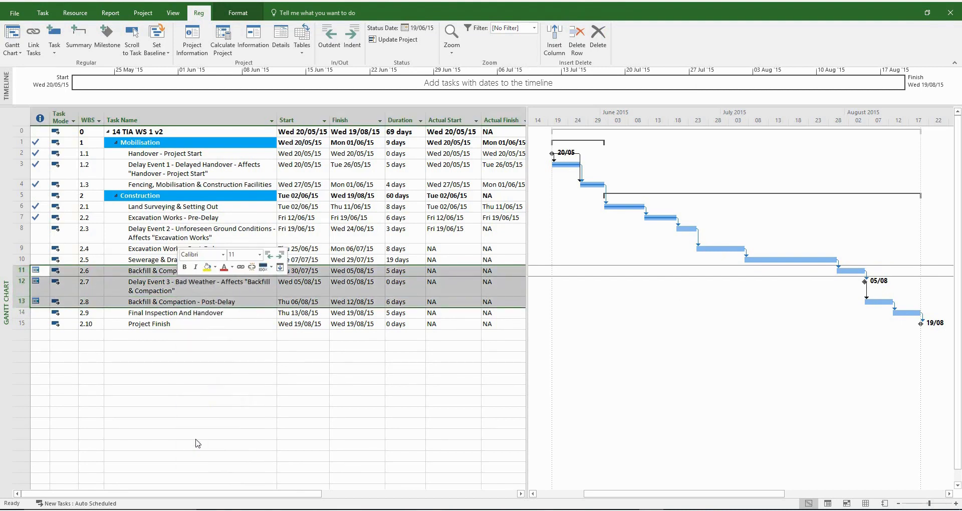
pyautogui.click(441, 171)
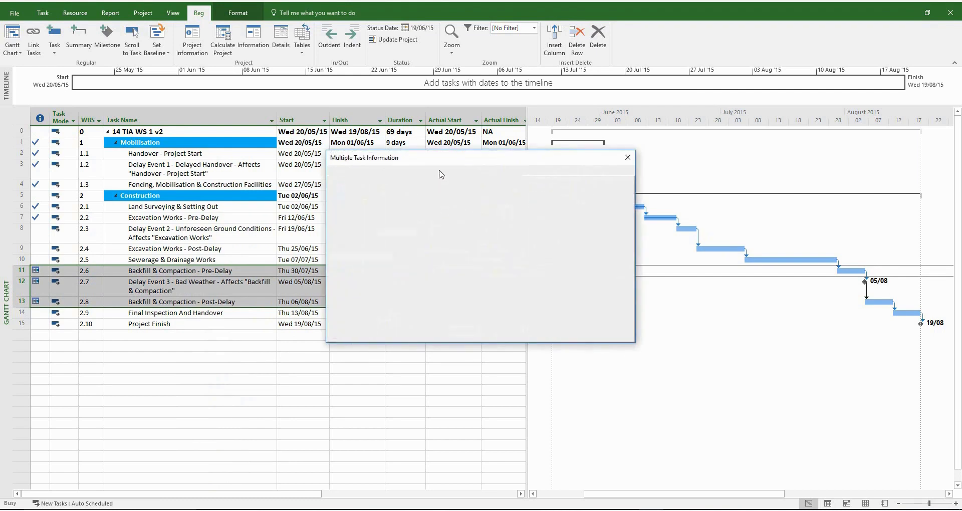
pyautogui.click(420, 232)
pyautogui.click(416, 242)
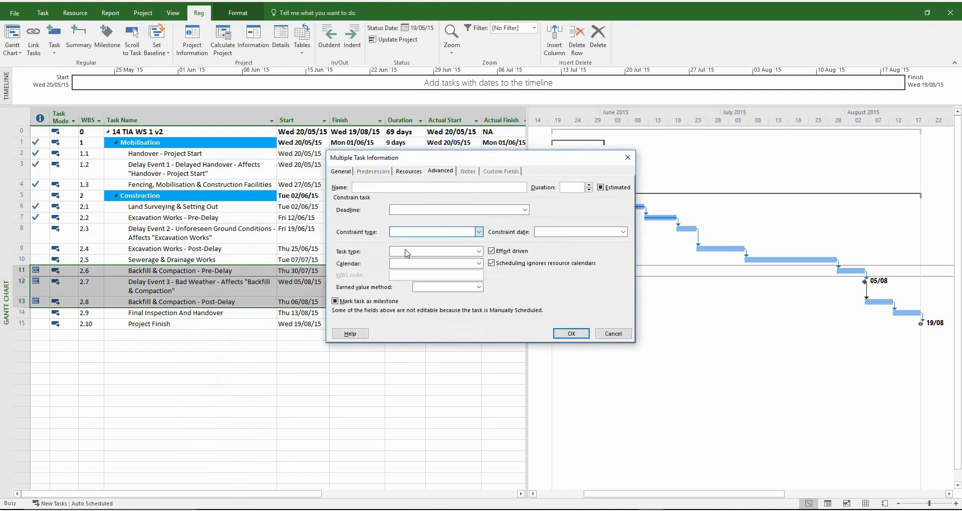
pyautogui.click(571, 334)
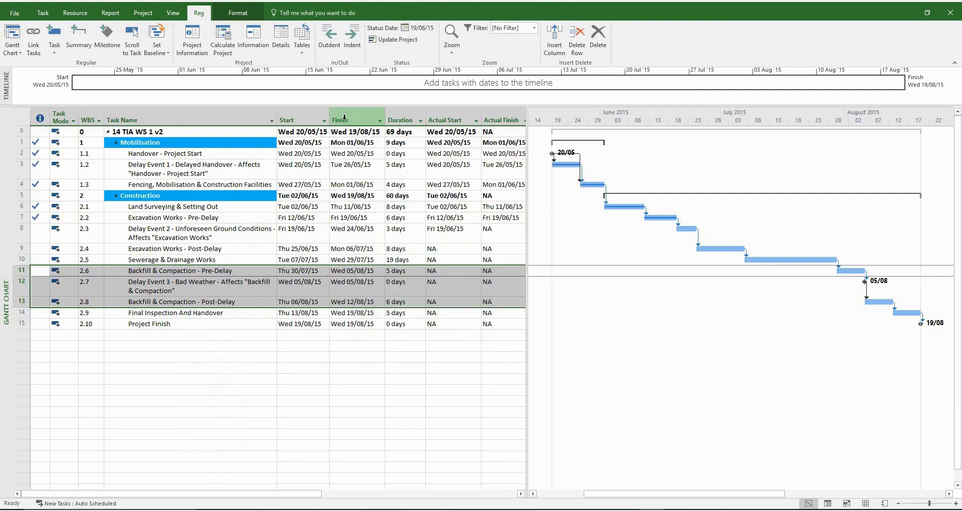
# Step: Update the entire project's work as complete through Delay Event 3's finish date, 05/08/15
pyautogui.click(362, 271)
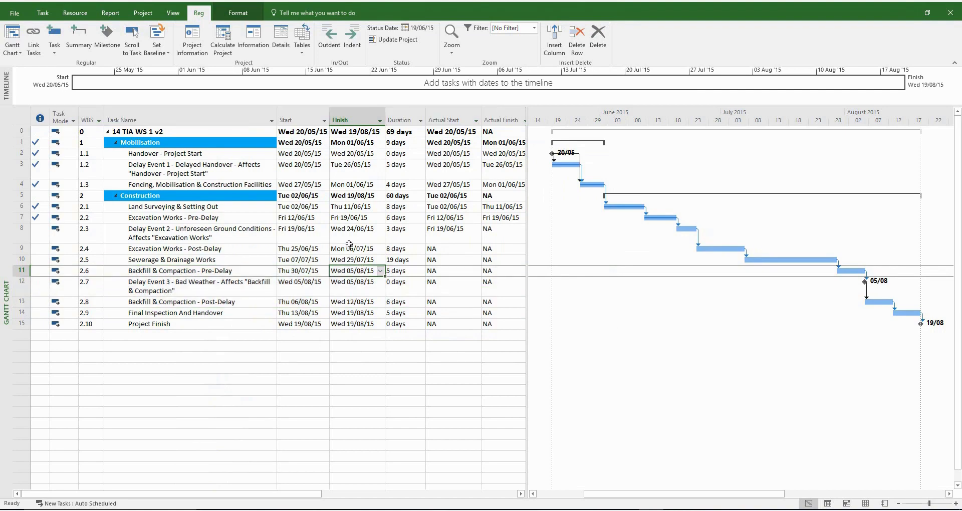
pyautogui.click(370, 285)
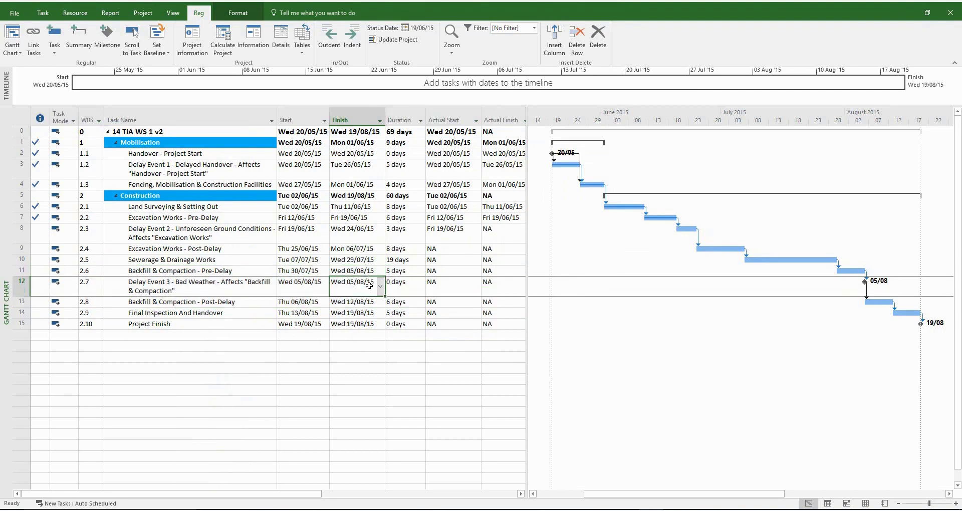
pyautogui.click(396, 39)
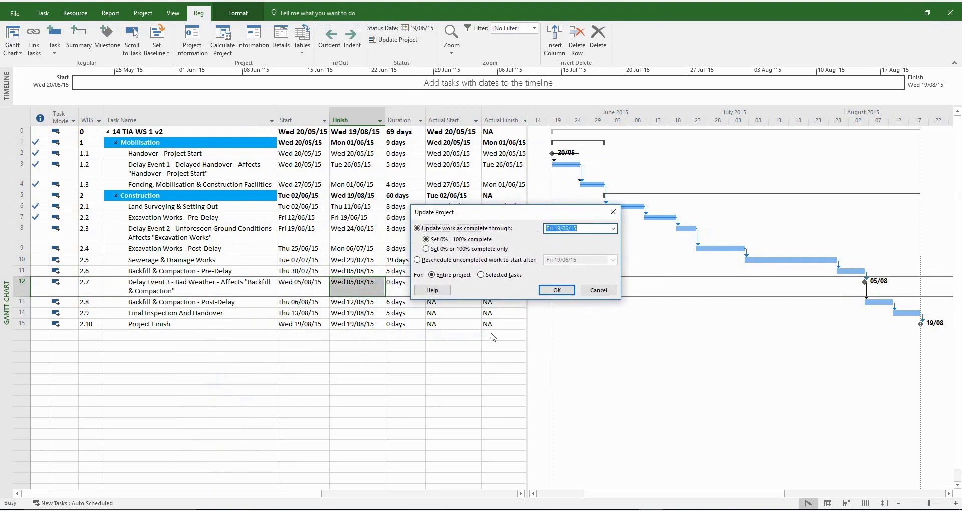
pyautogui.write('5')
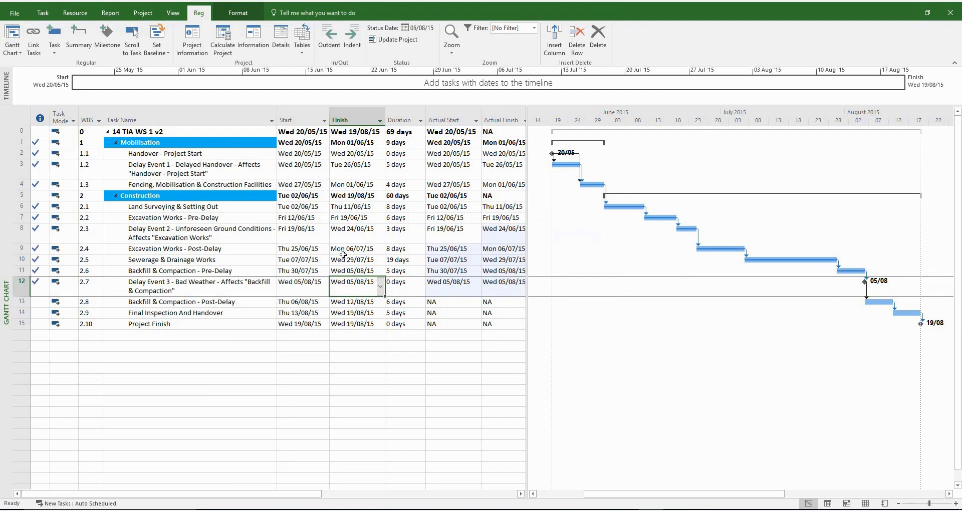
# Step: Save the current schedule of the entire project as Baseline 5
pyautogui.click(167, 47)
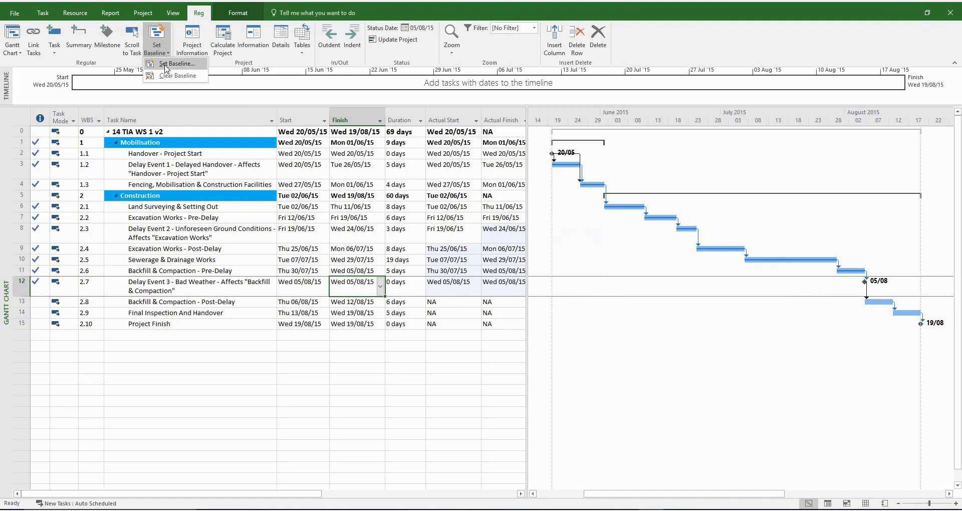
pyautogui.click(168, 67)
pyautogui.click(459, 193)
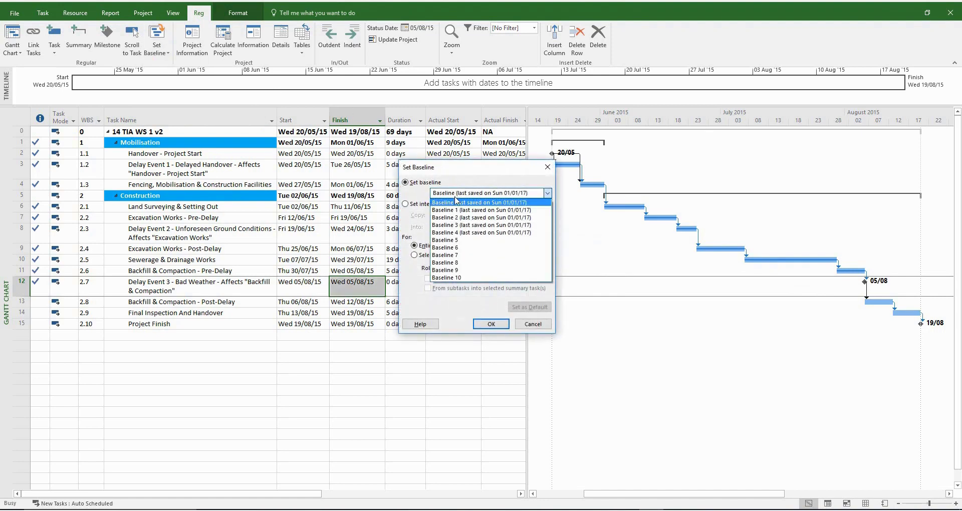
pyautogui.click(459, 245)
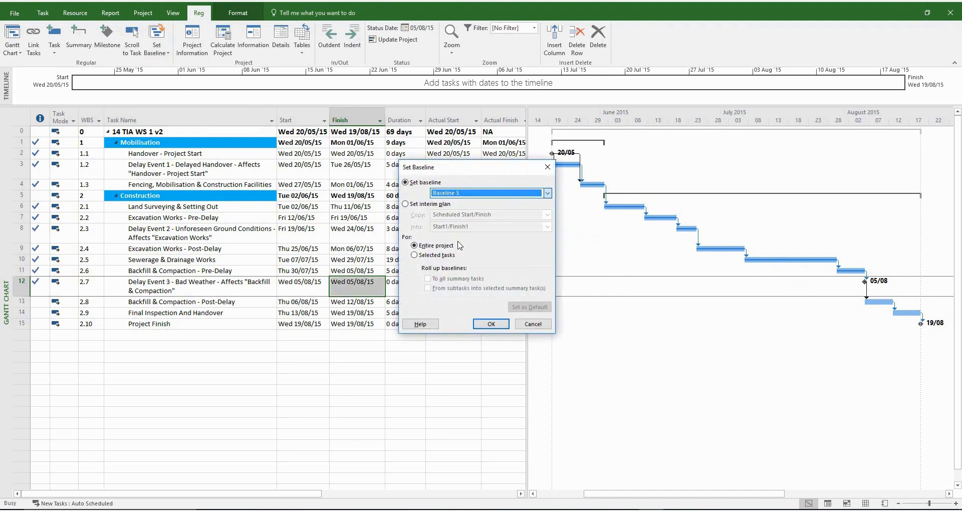
pyautogui.click(489, 324)
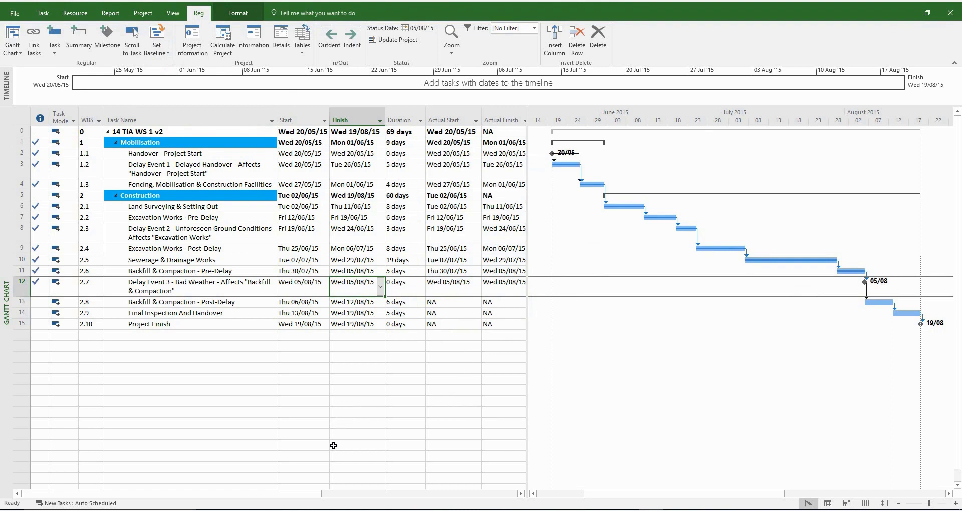
# Step: Switch to Excel and examine the baselines, programme references and analysis period for Delay Event 3 in the TIA Delay Analysis Table
pyautogui.click(317, 509)
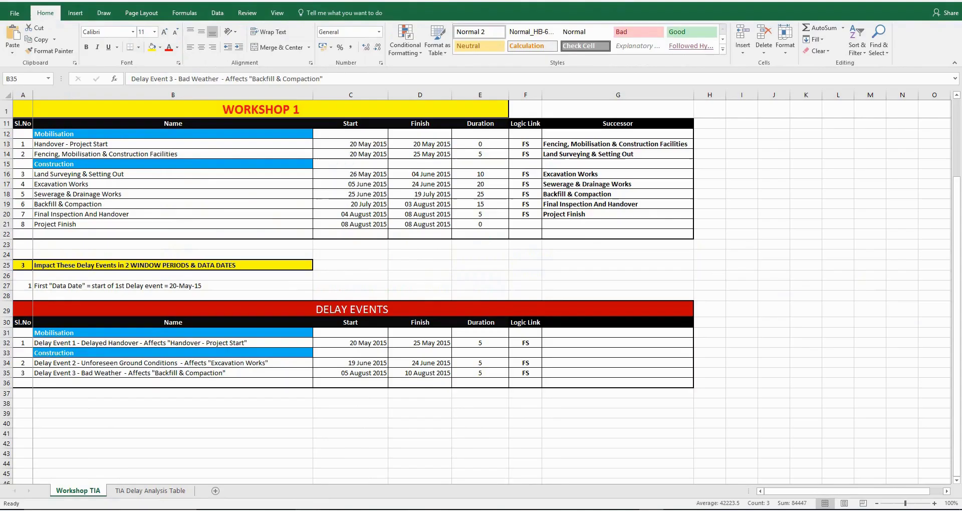
pyautogui.click(171, 492)
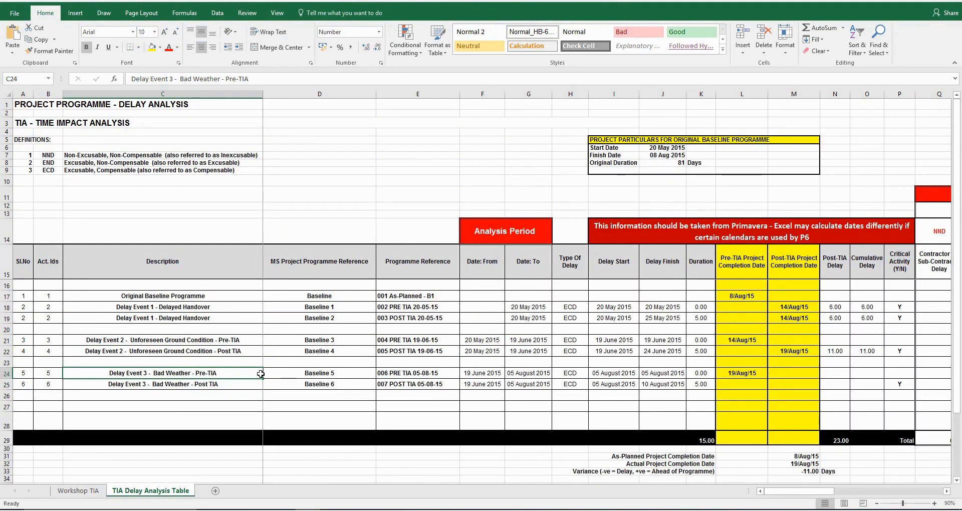
pyautogui.moveTo(351, 376); pyautogui.dragTo(390, 374)
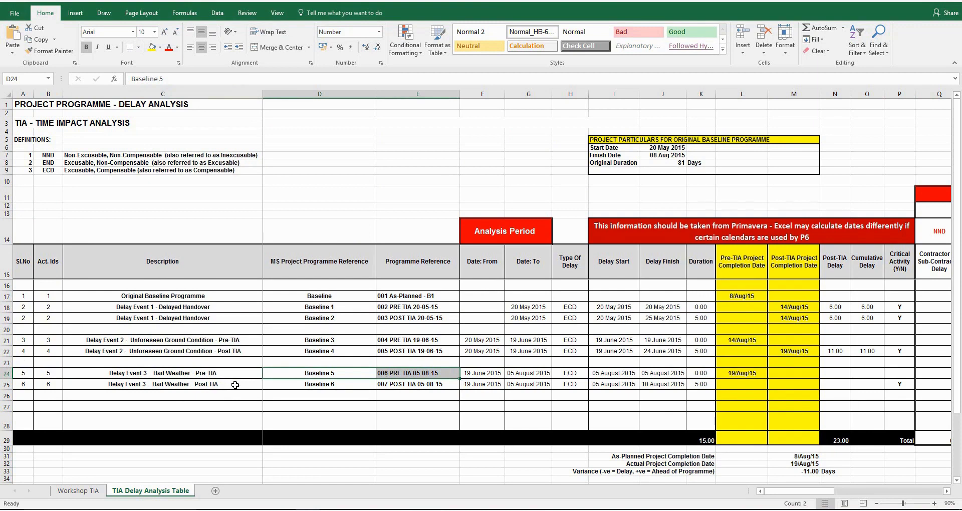
pyautogui.moveTo(228, 387); pyautogui.dragTo(392, 383)
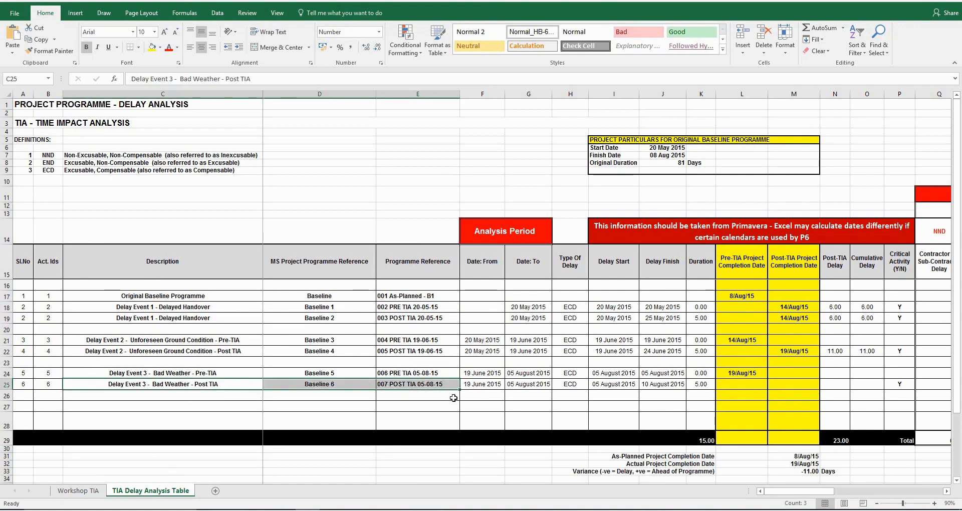
pyautogui.moveTo(473, 384); pyautogui.dragTo(509, 384)
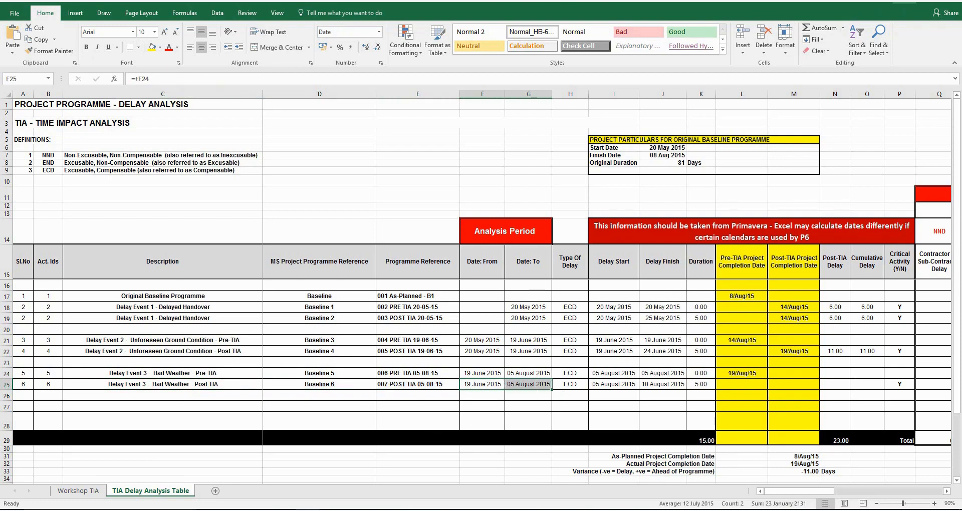
pyautogui.hotkey('alt', 'Tab')
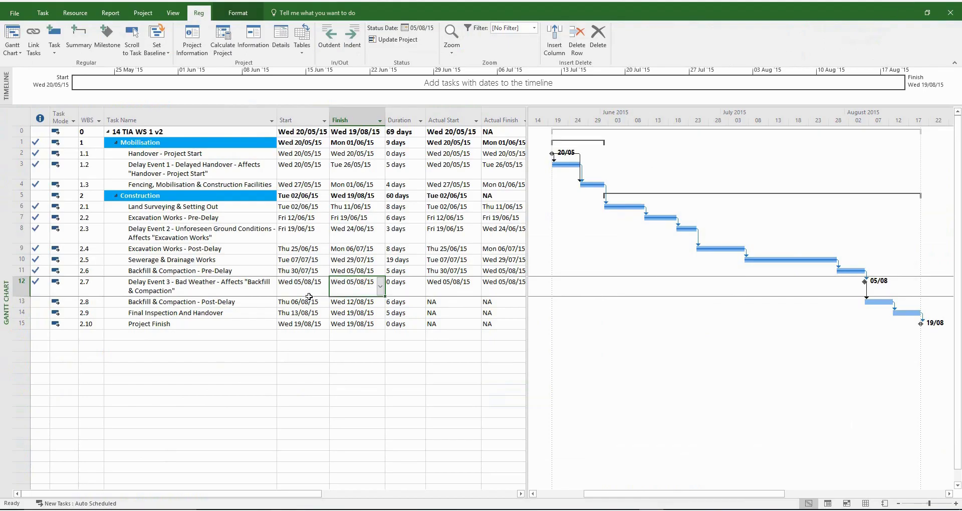
pyautogui.hotkey('alt', 'Tab')
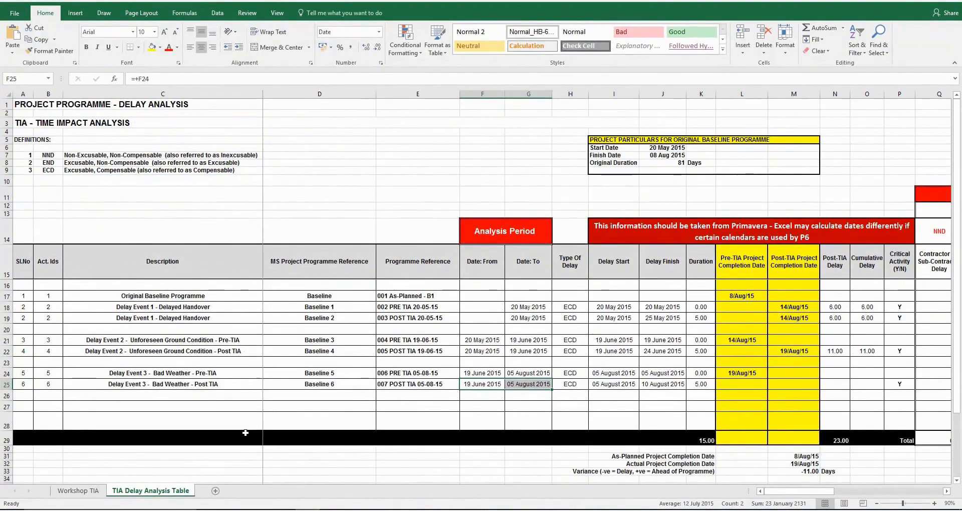
# Step: Check Delay Event 3's dates on the Workshop TIA sheet, then set its finish to 10/08/15 in Microsoft Project
pyautogui.click(64, 493)
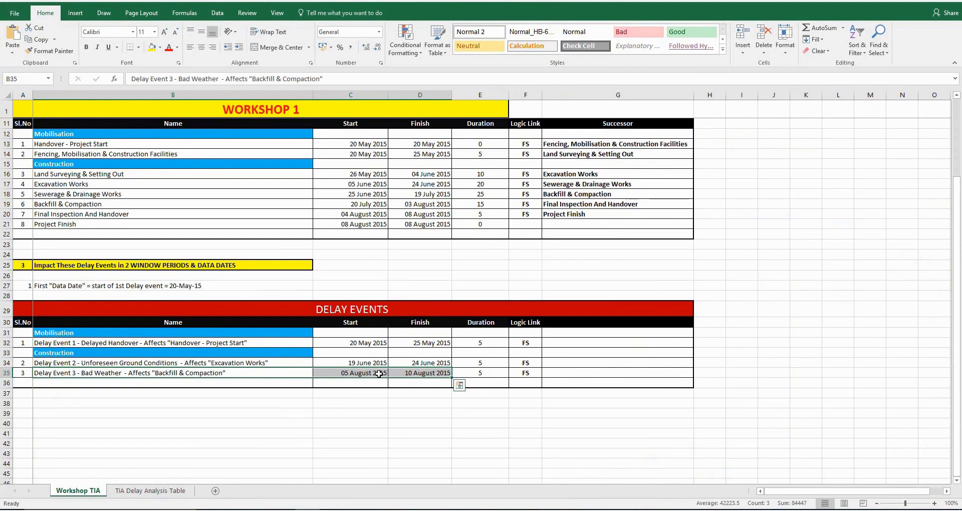
pyautogui.moveTo(379, 373); pyautogui.dragTo(415, 371)
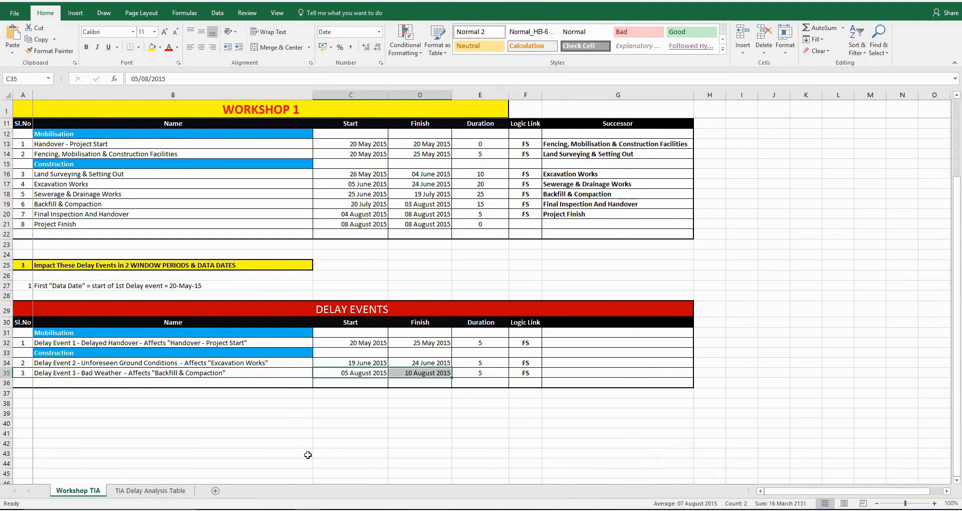
pyautogui.hotkey('alt', 'Tab')
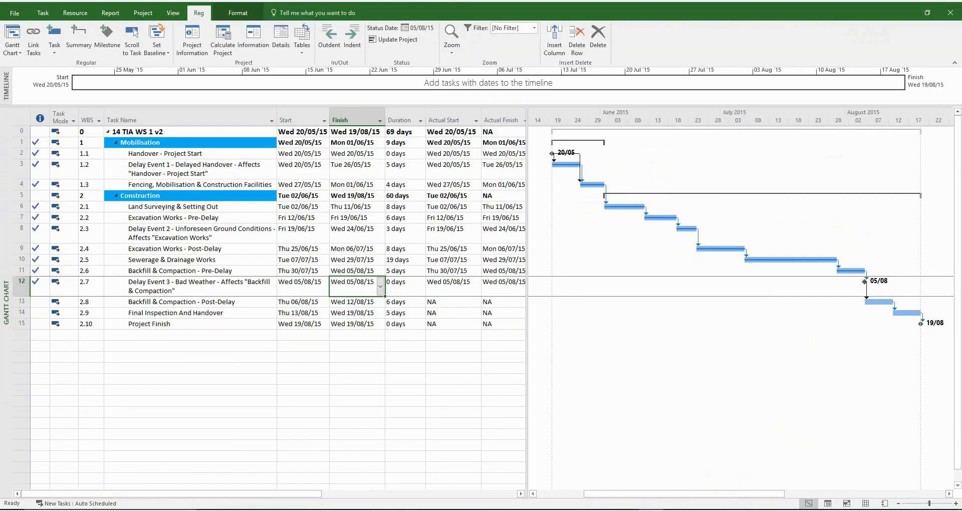
pyautogui.click(380, 287)
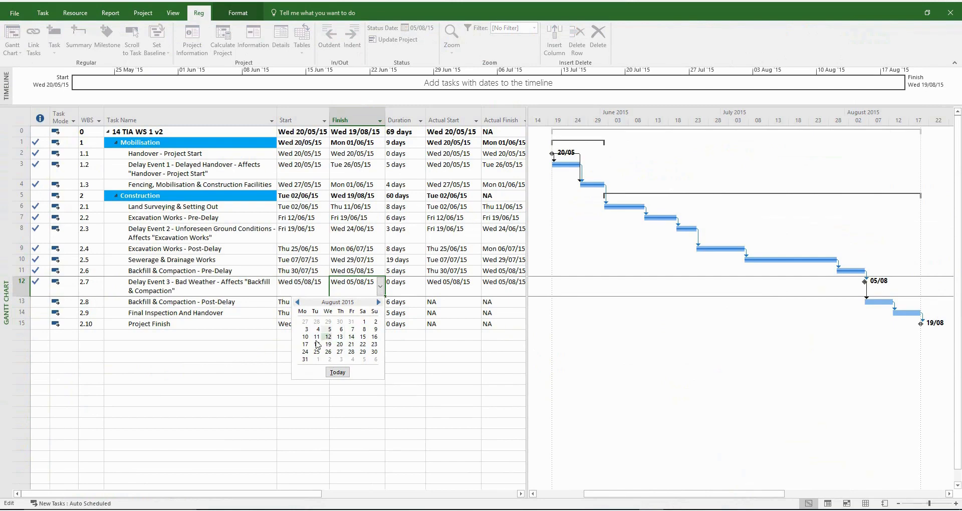
pyautogui.click(305, 337)
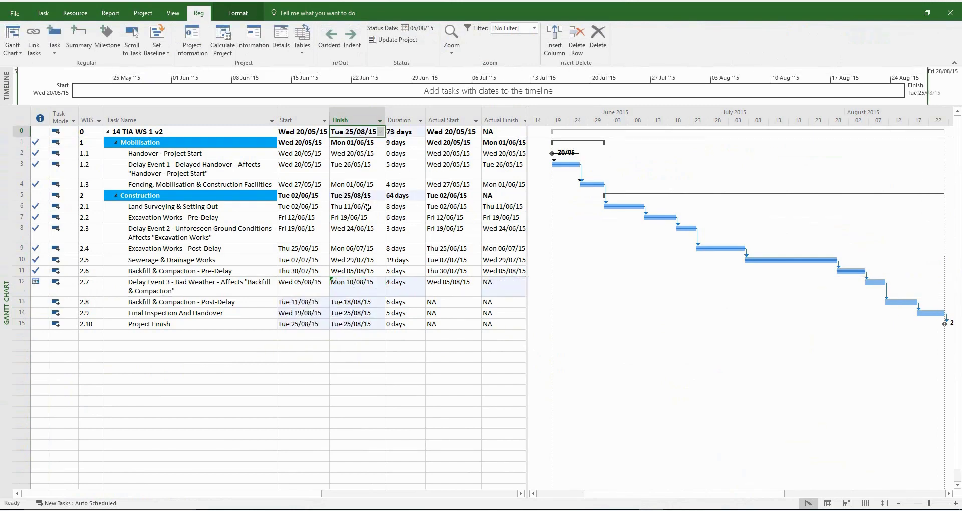
pyautogui.hotkey('ctrl', 'z')
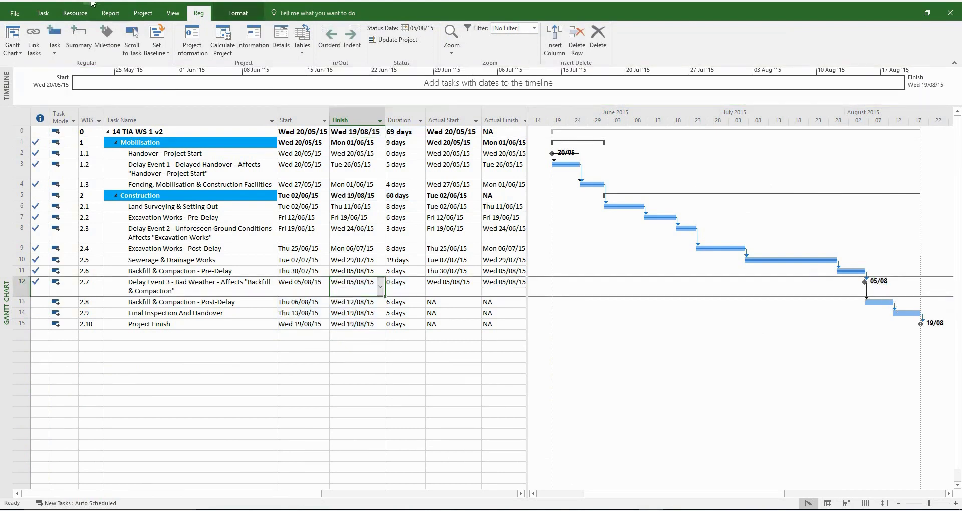
pyautogui.hotkey('ctrl', 'y')
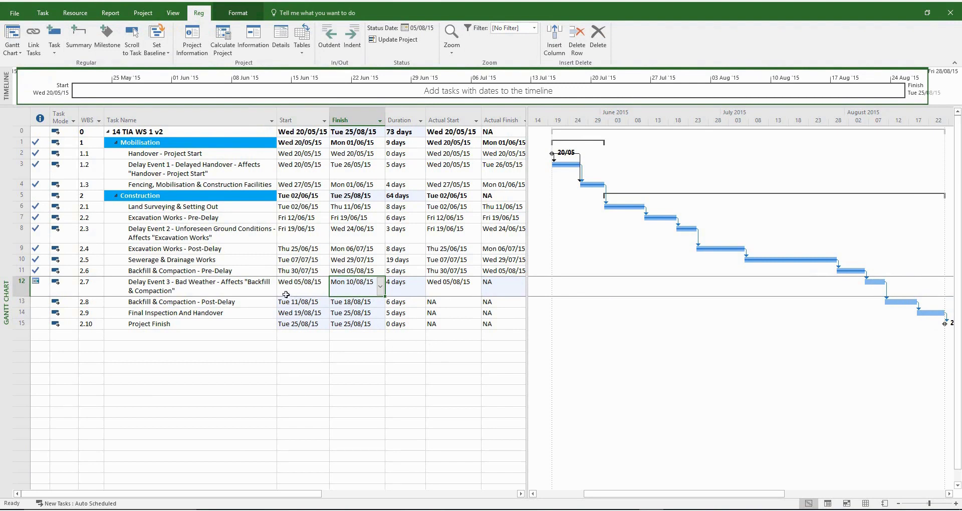
# Step: Set the constraint type of the Delay Event 3 task to As Soon As Possible
pyautogui.rightClick(181, 291)
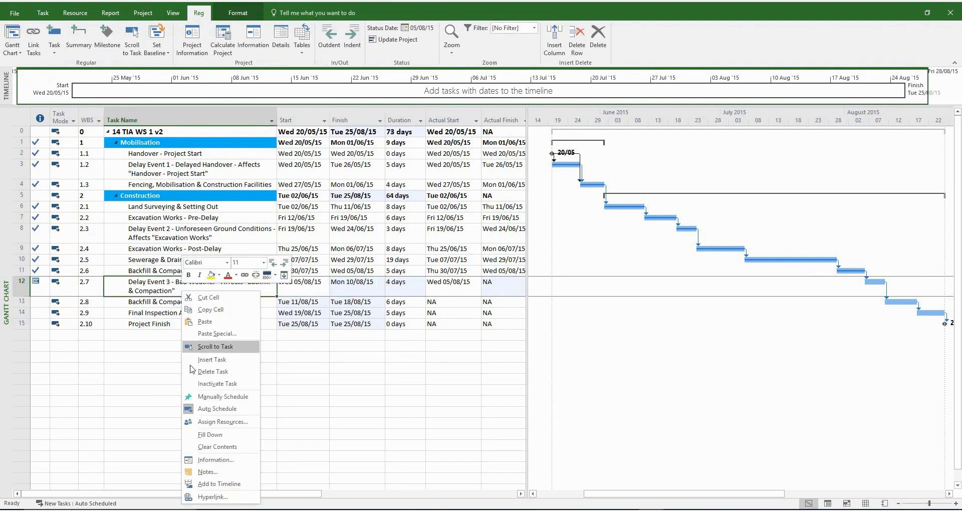
pyautogui.click(215, 456)
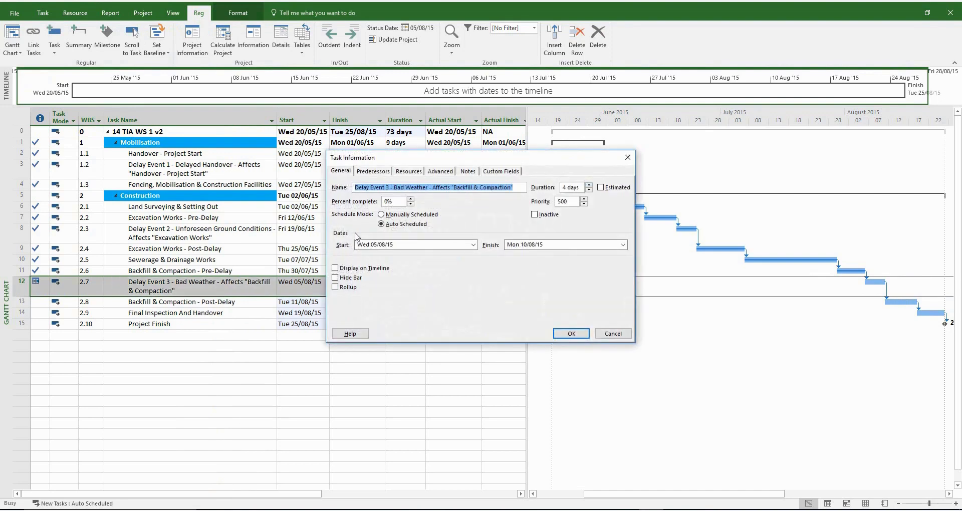
pyautogui.click(440, 171)
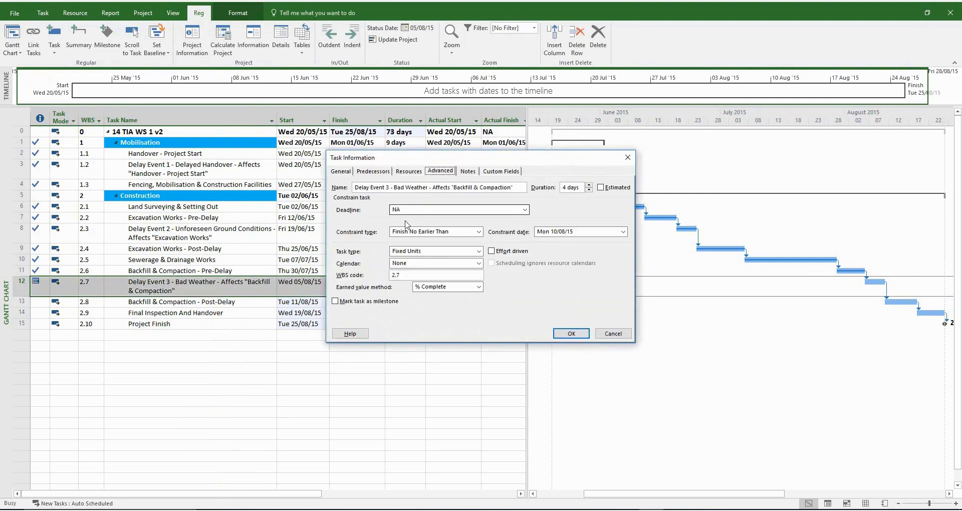
pyautogui.click(404, 235)
pyautogui.click(416, 266)
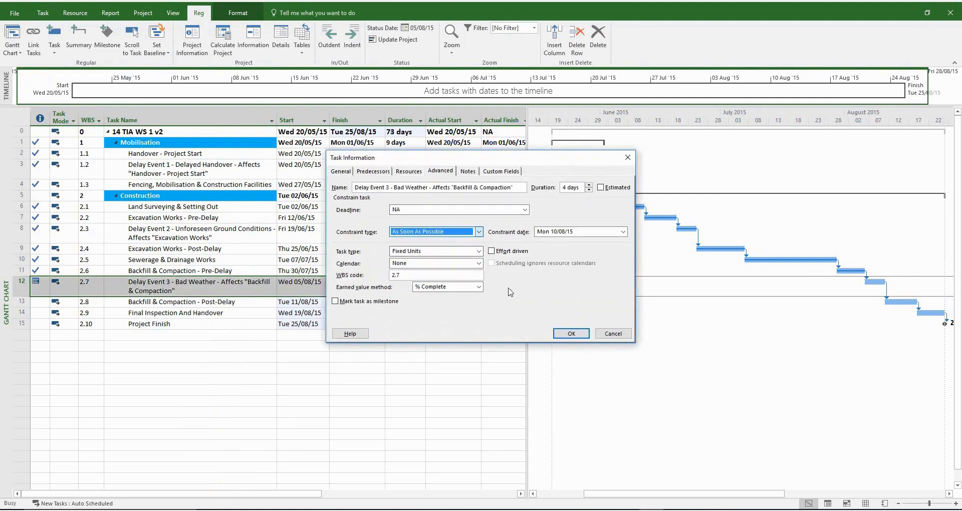
pyautogui.click(571, 334)
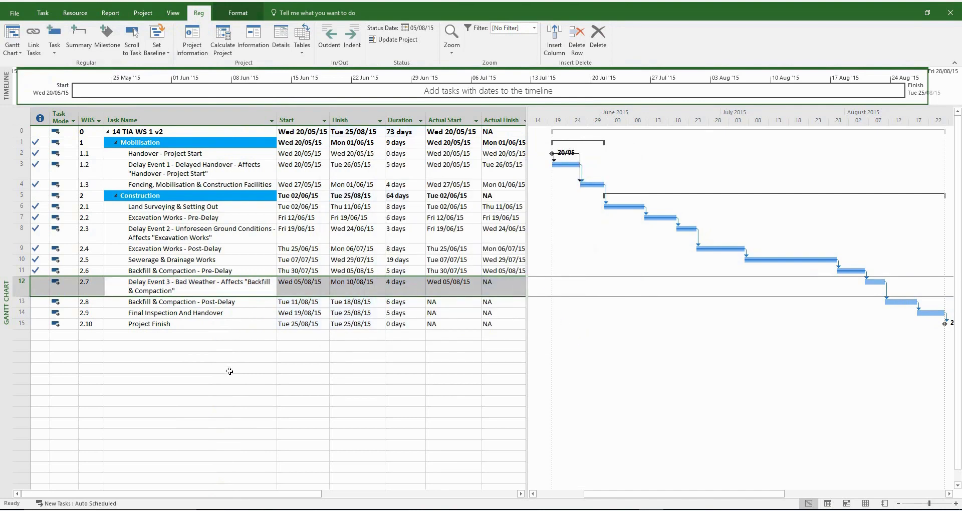
# Step: Save the impacted schedule of the entire project as Baseline 6
pyautogui.click(246, 347)
pyautogui.click(163, 53)
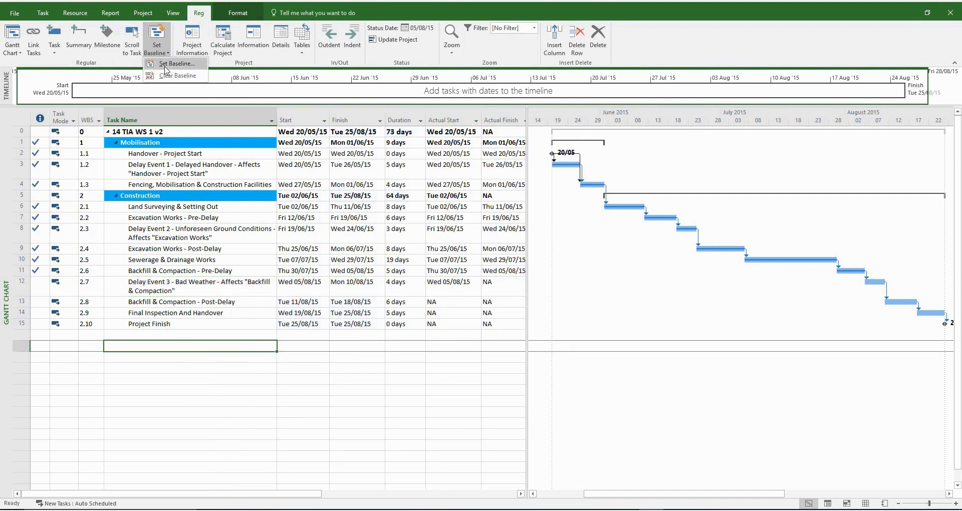
pyautogui.click(164, 68)
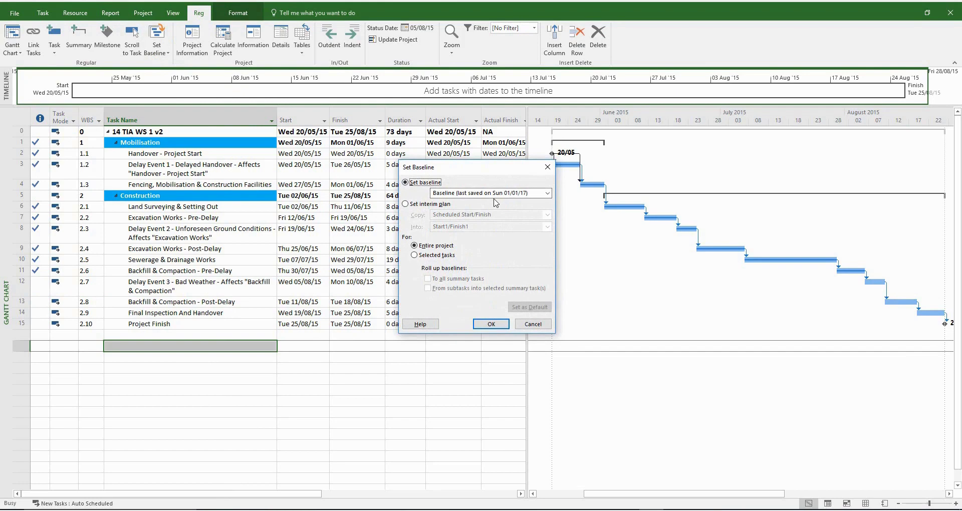
pyautogui.click(494, 194)
pyautogui.click(481, 249)
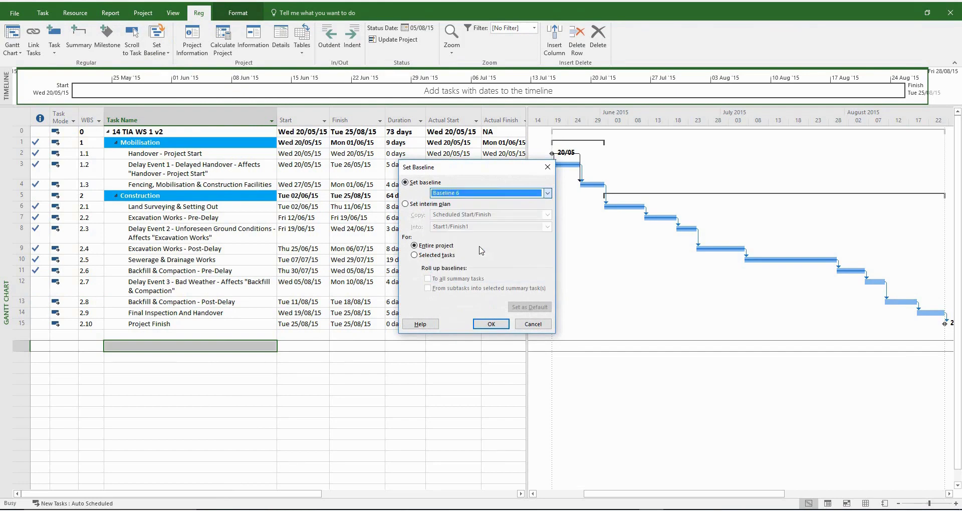
pyautogui.click(491, 324)
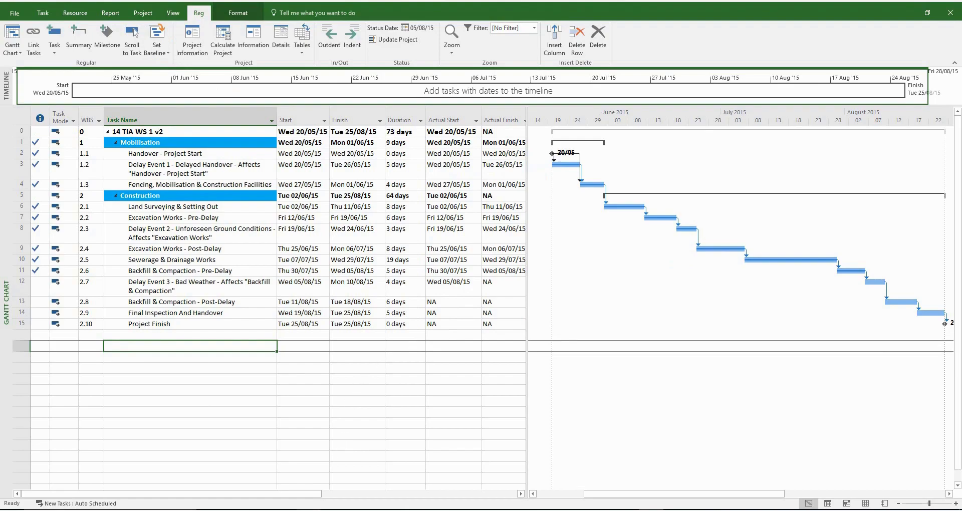
# Step: Switch to Excel and examine the Delay Event 3 Post TIA programme reference and delay details in the TIA Delay Analysis Table
pyautogui.hotkey('alt', 'Tab')
pyautogui.click(150, 490)
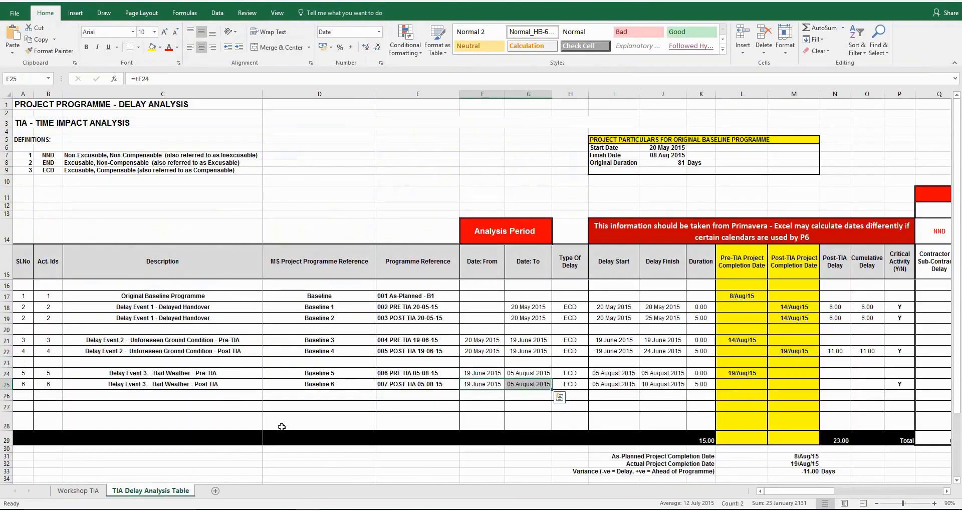
pyautogui.click(384, 384)
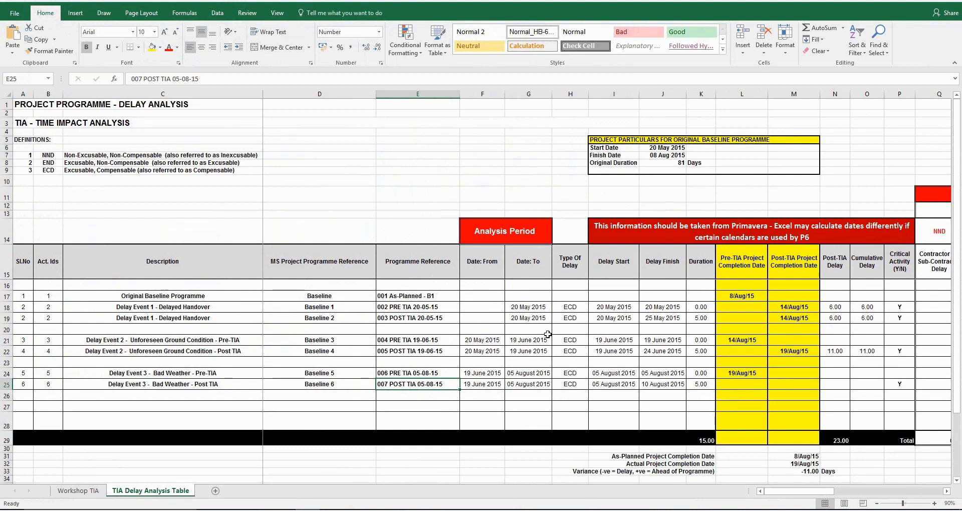
pyautogui.moveTo(568, 273); pyautogui.dragTo(789, 405)
# Step: Look up the project finish date in Microsoft Project and enter 25/8/15 in Excel as Delay Event 3's Pre-TIA Project Completion Date
pyautogui.click(739, 377)
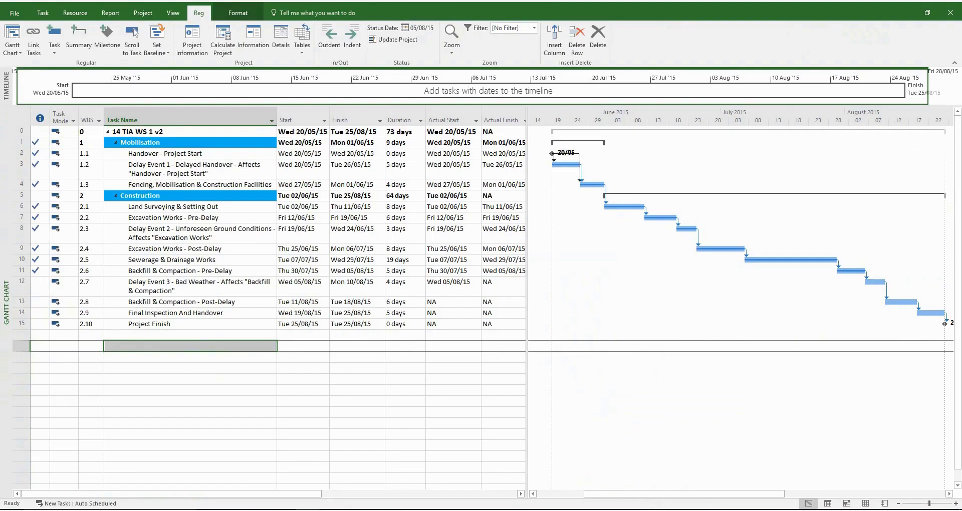
pyautogui.hotkey('alt', 'Tab')
pyautogui.click(362, 132)
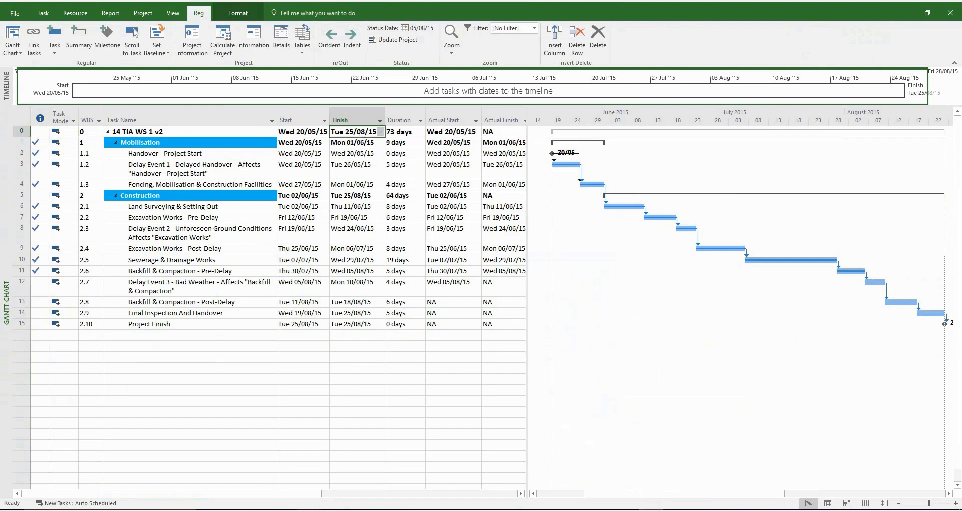
pyautogui.hotkey('alt', 'Tab')
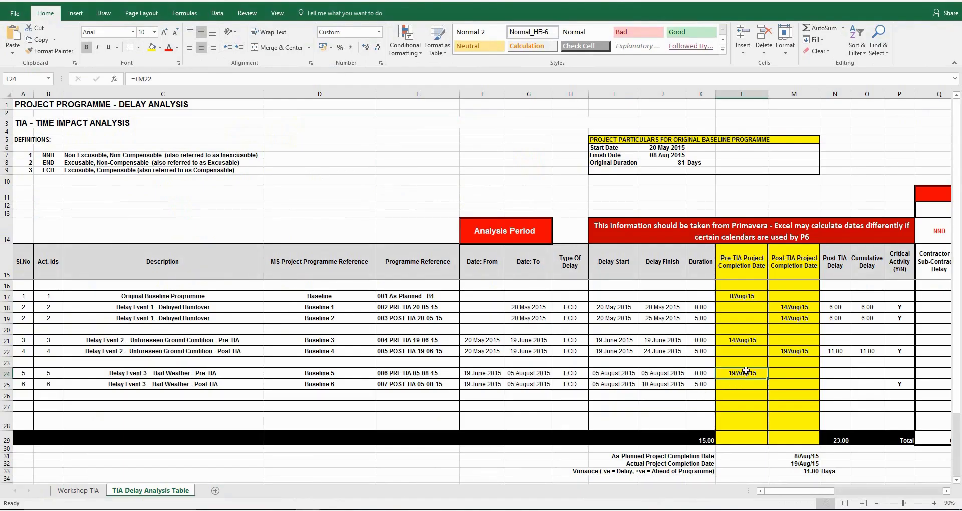
pyautogui.write('25')
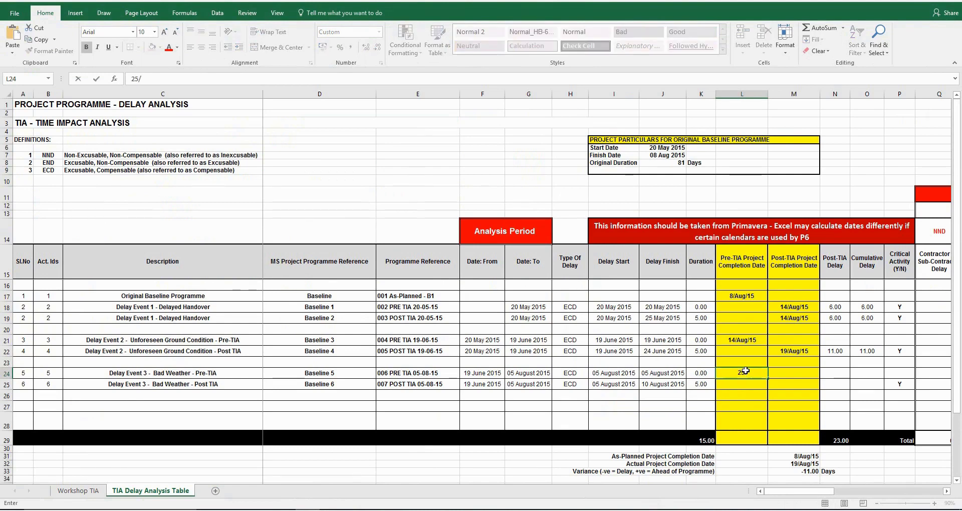
pyautogui.write('/8/15')
pyautogui.press('Return')
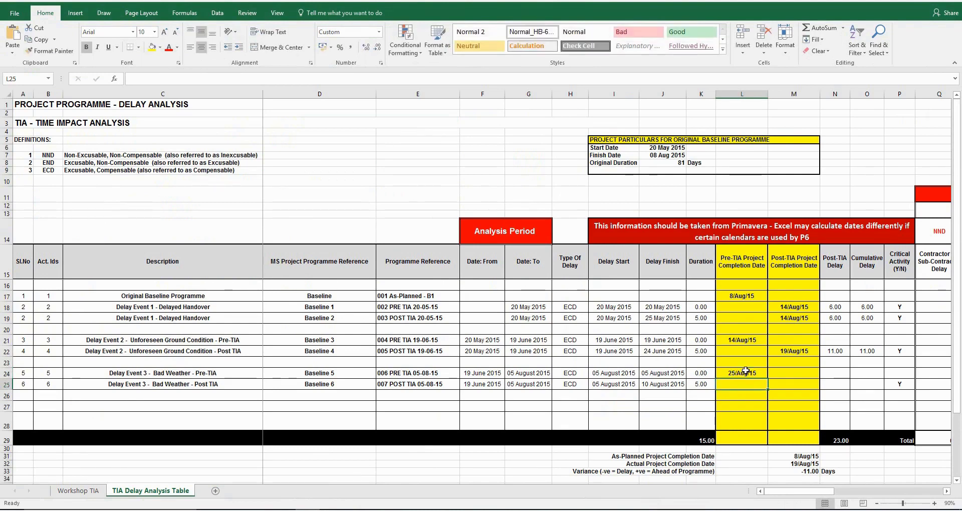
# Step: Examine the Post-TIA delay, cumulative delay and Critical Delays columns for the delay events
pyautogui.moveTo(800, 493); pyautogui.dragTo(833, 500)
pyautogui.moveTo(457, 306); pyautogui.dragTo(524, 384)
pyautogui.moveTo(524, 307); pyautogui.dragTo(524, 395)
pyautogui.moveTo(599, 300); pyautogui.dragTo(677, 396)
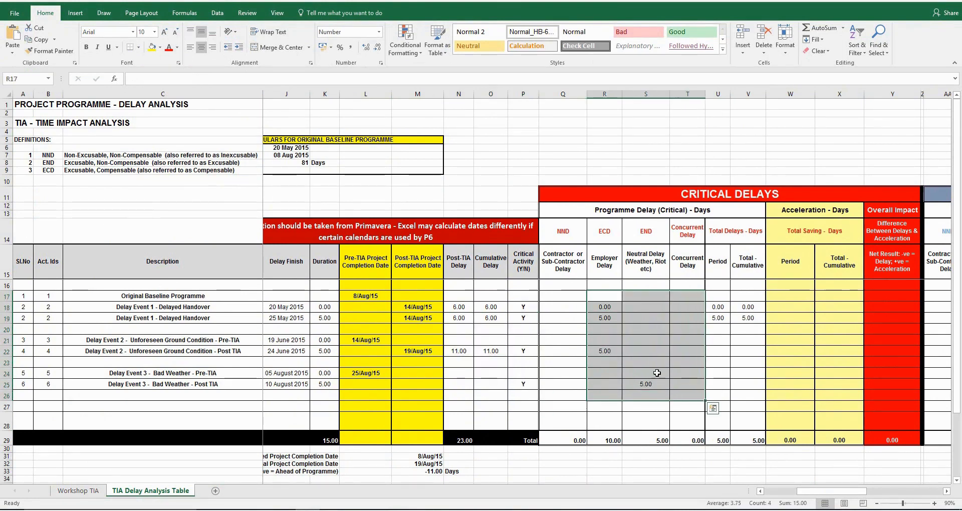
# Step: Set the critical Employer Delay to 6 days in both Delay Event 1 - Delayed Handover rows
pyautogui.click(608, 311)
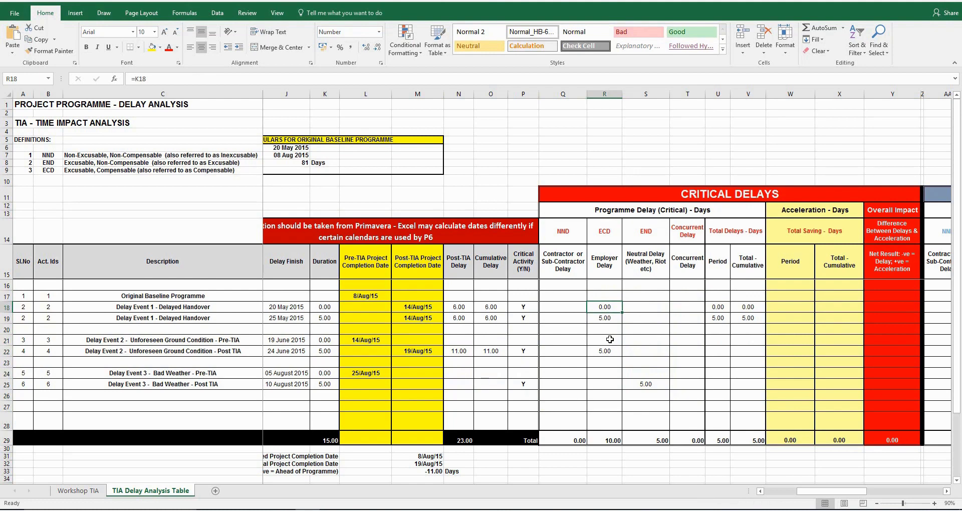
pyautogui.doubleClick(604, 307)
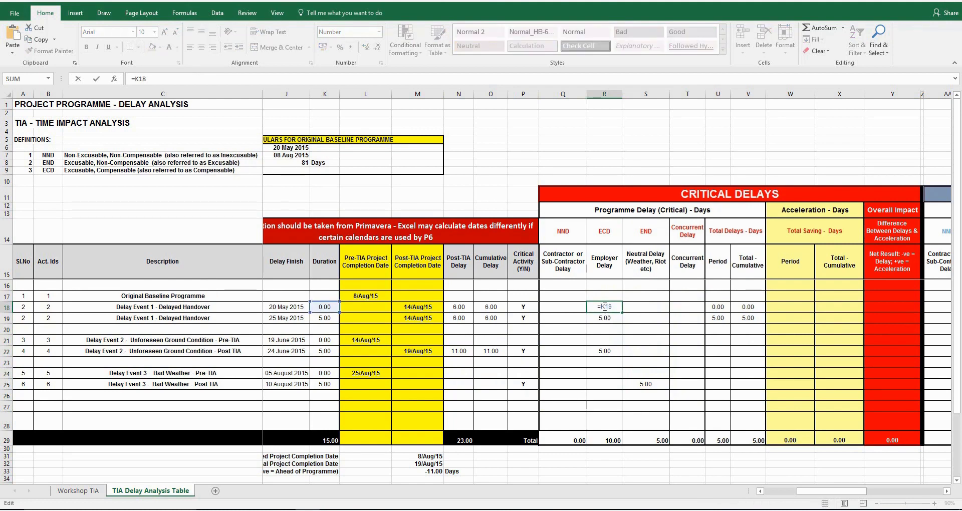
pyautogui.press('Escape')
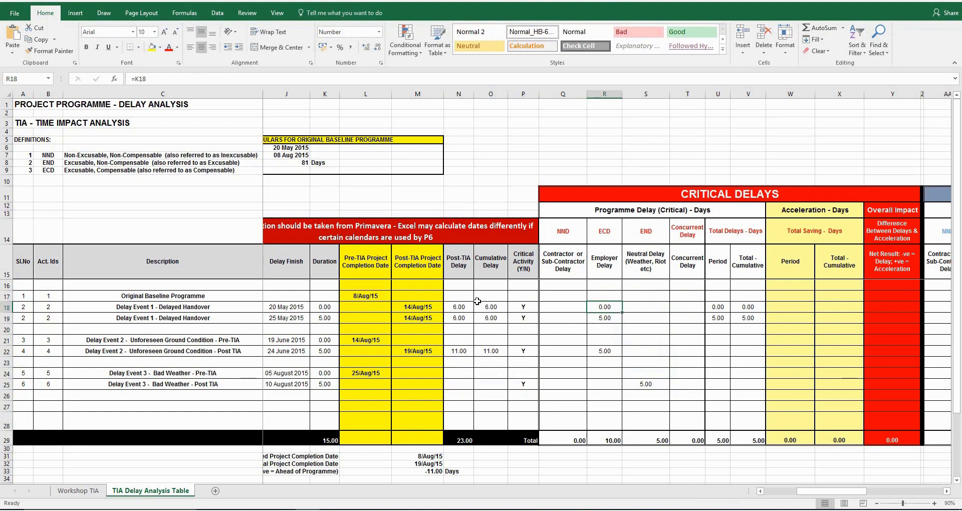
pyautogui.click(463, 306)
pyautogui.click(606, 305)
pyautogui.write('6')
pyautogui.press('Return')
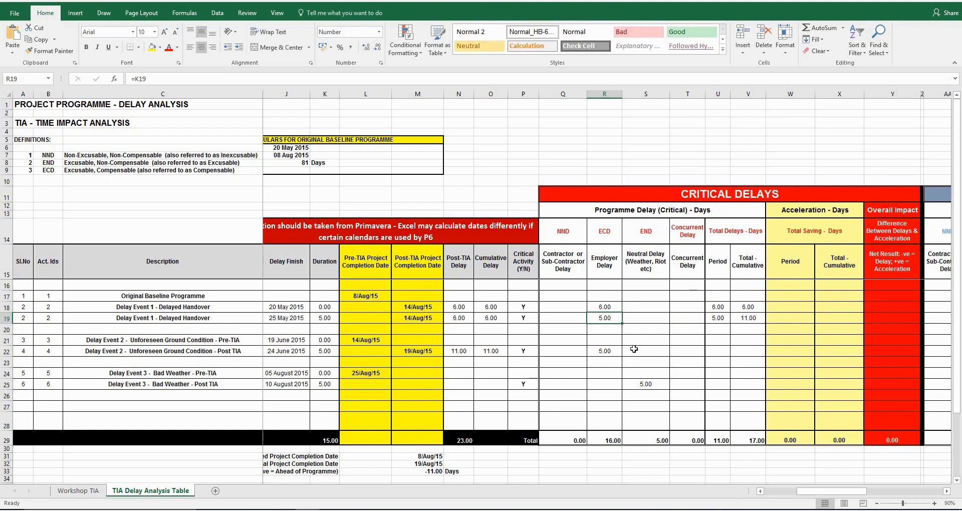
pyautogui.write('6')
pyautogui.press('Return')
# Step: Set the critical Employer Delay of Delay Event 2 - Unforeseen Ground Condition Post TIA to 11 days
pyautogui.press('Return')
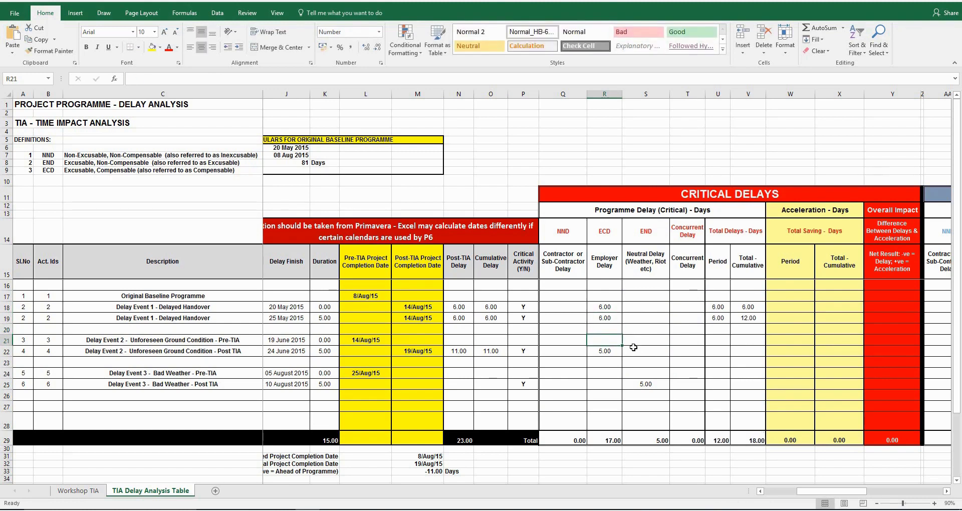
pyautogui.press('Return')
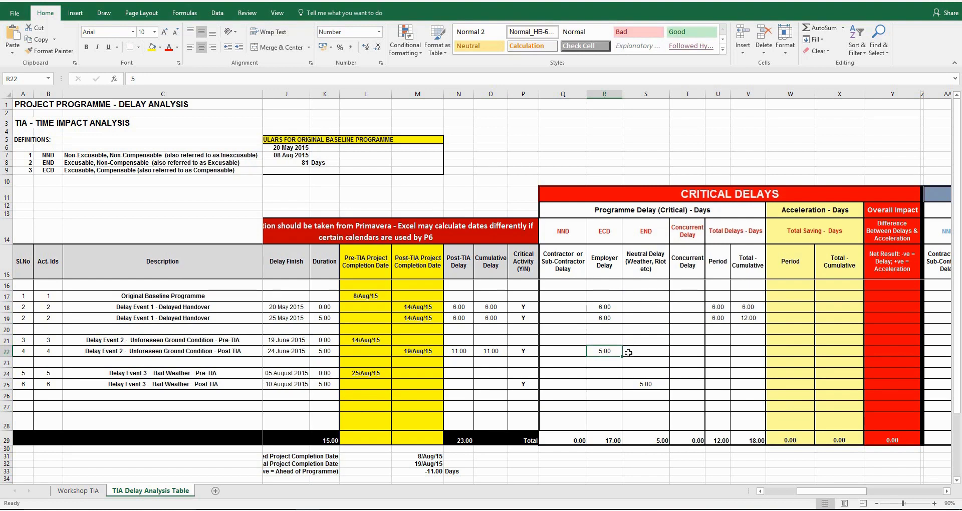
pyautogui.write('11')
pyautogui.press('Return')
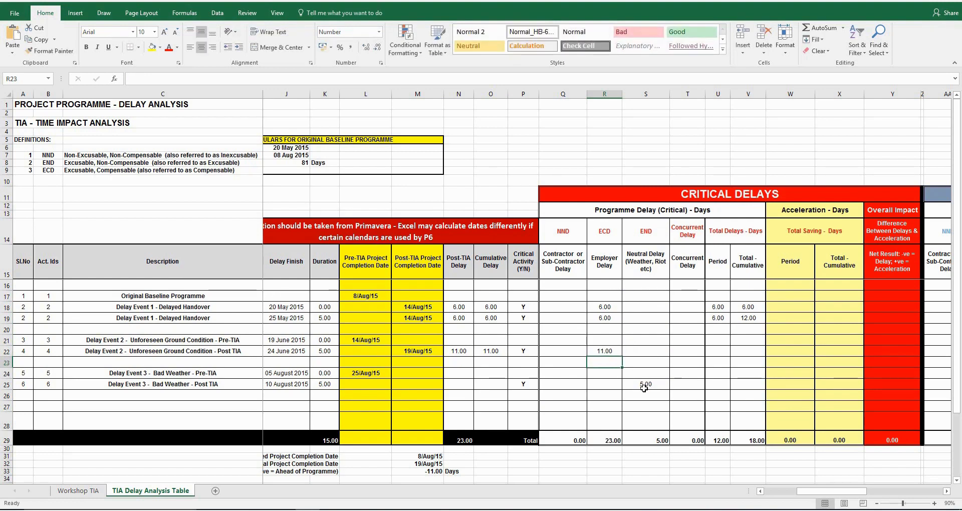
# Step: Enter 5 days as the critical Total Delays Period for Delay Event 3 - Bad Weather Post TIA
pyautogui.click(645, 386)
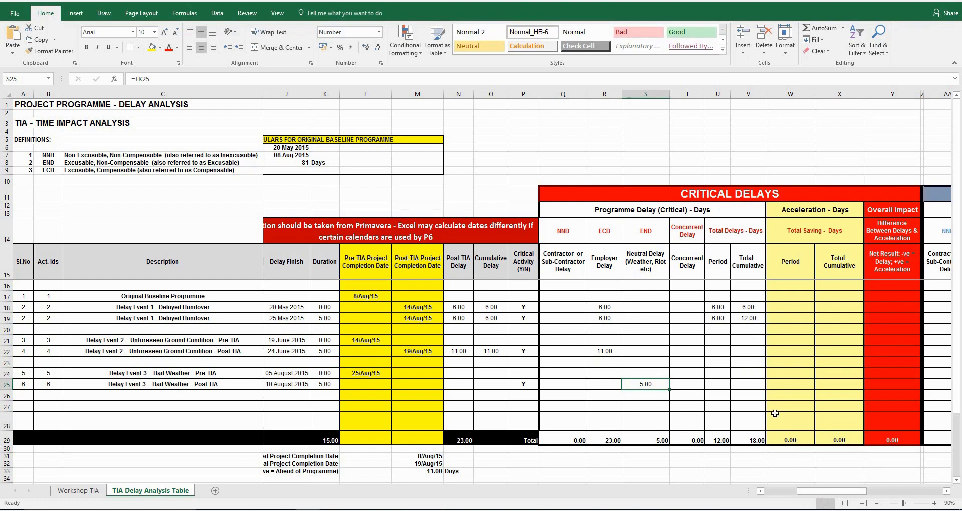
pyautogui.click(721, 381)
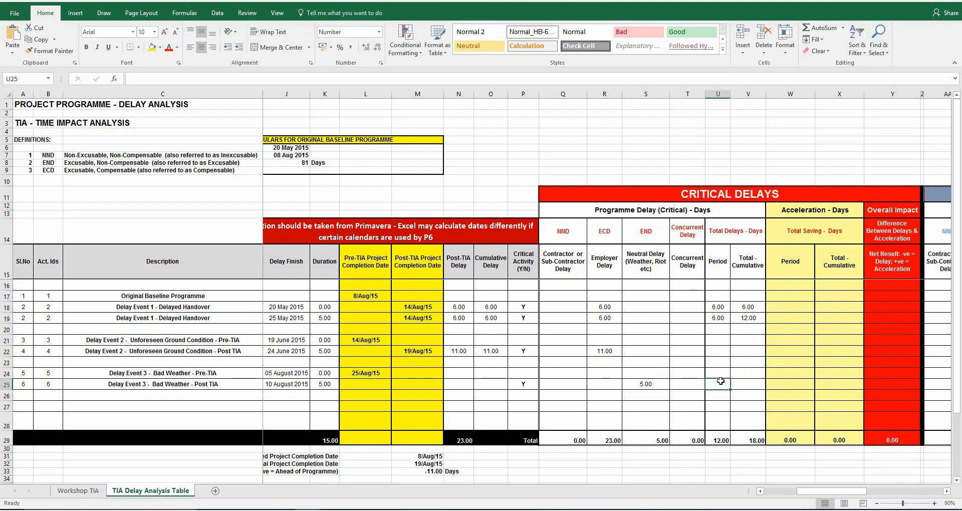
pyautogui.write('5')
pyautogui.press('Tab')
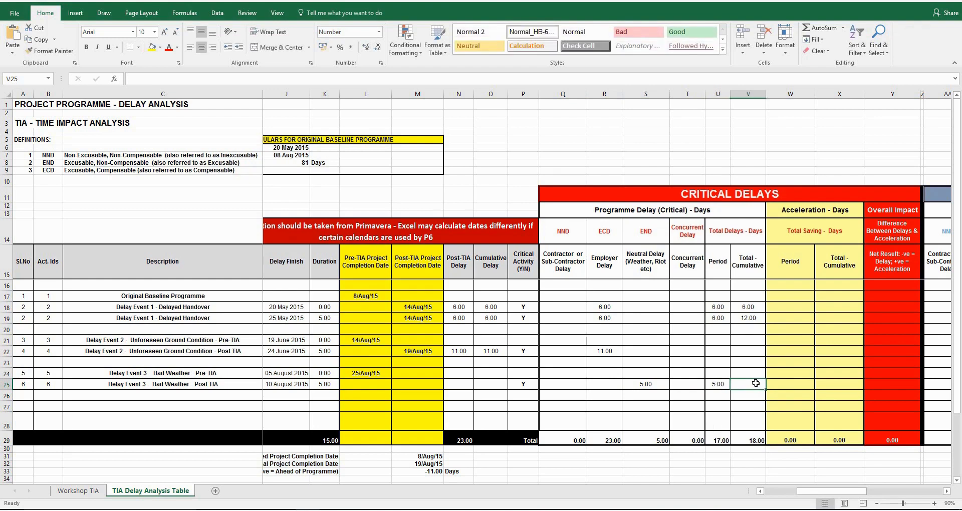
# Step: Calculate Delay Event 3 Post TIA's critical Total - Cumulative delay with the formula +U25+V19
pyautogui.write('+')
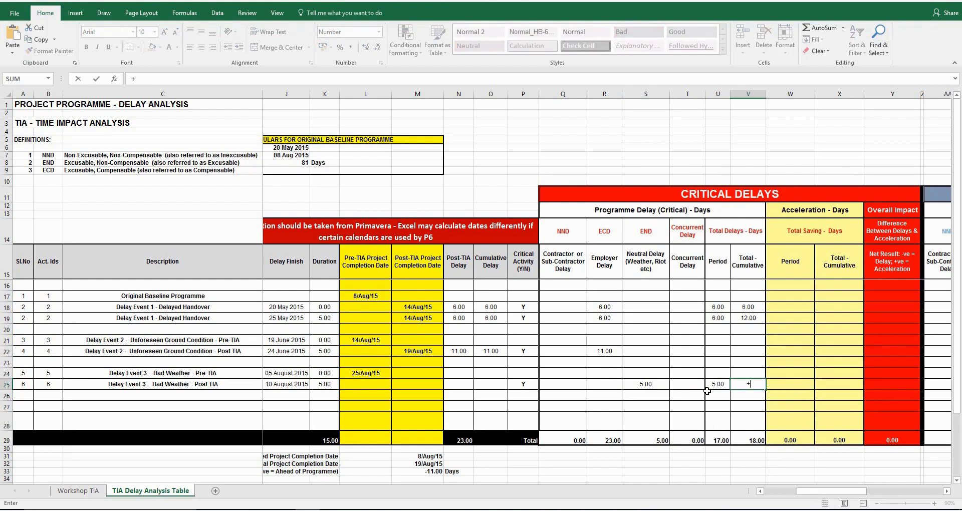
pyautogui.click(719, 383)
pyautogui.write('+')
pyautogui.click(749, 317)
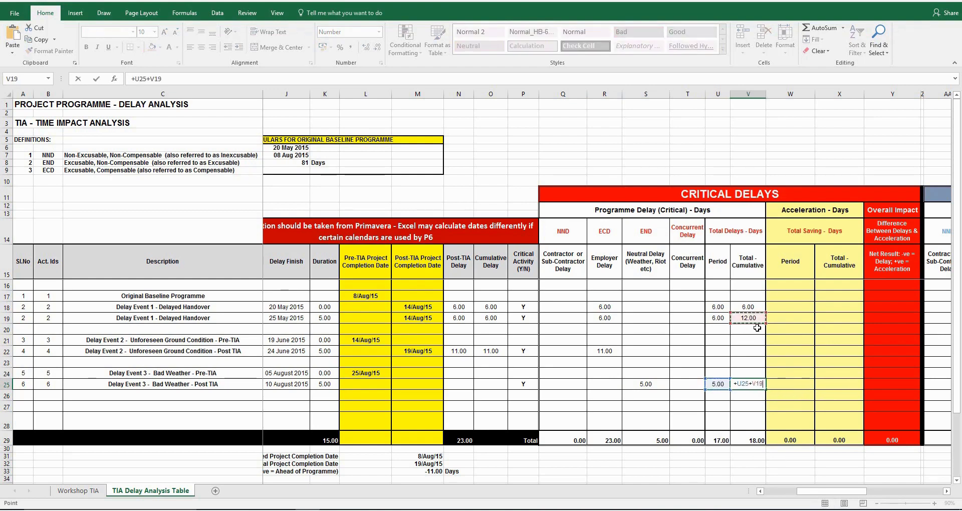
pyautogui.press('Return')
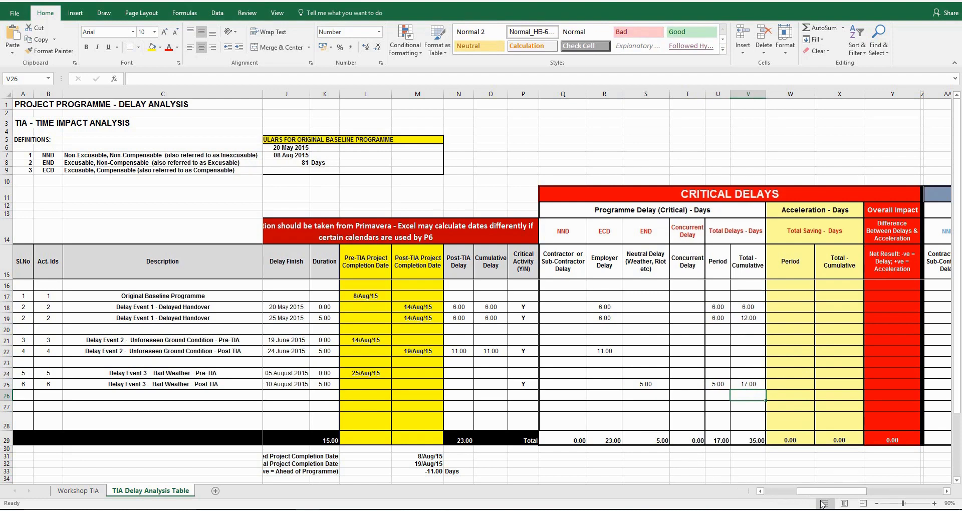
# Step: Clear the Total row sum of the critical Total - Cumulative column in cell V29
pyautogui.moveTo(828, 496)
pyautogui.mouseDown()
pyautogui.moveTo(881, 493)
pyautogui.moveTo(815, 496)
pyautogui.mouseUp()
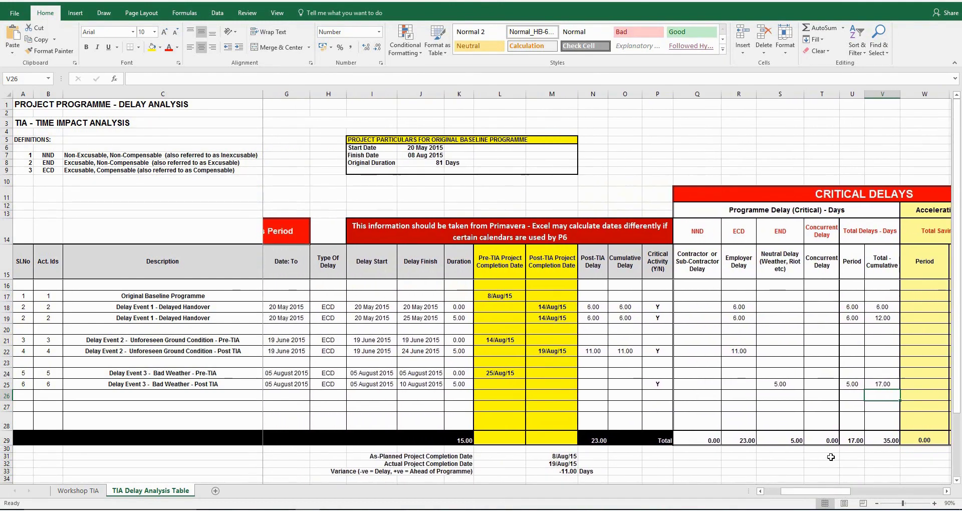
pyautogui.click(878, 437)
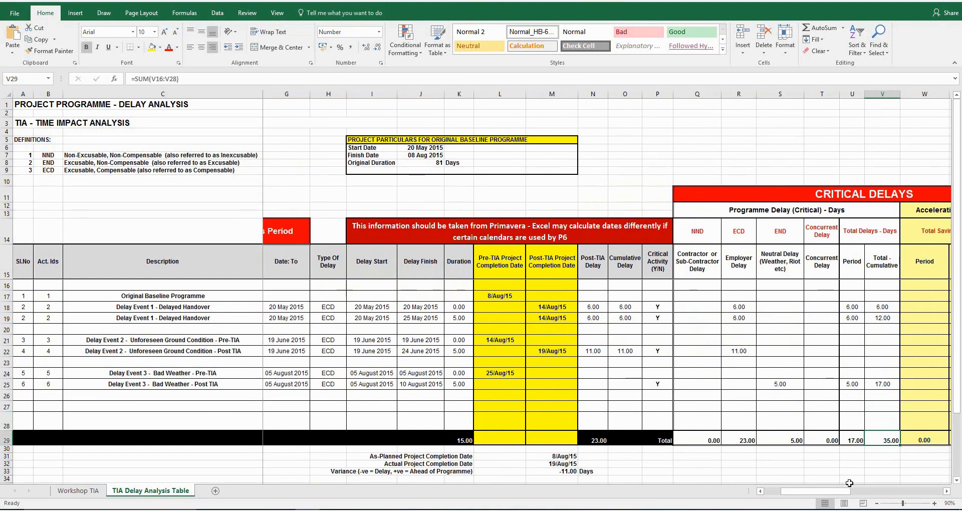
pyautogui.press('Delete')
pyautogui.click(850, 437)
pyautogui.moveTo(566, 470); pyautogui.dragTo(592, 468)
pyautogui.click(850, 441)
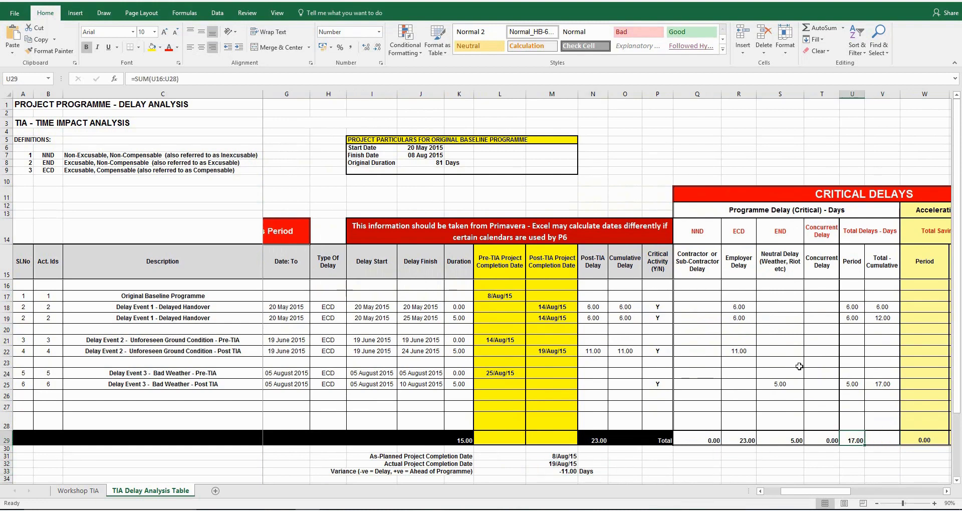
# Step: Examine the analysis periods, delay dates, durations and project completion variance, plus the planned activities and delay events on the Workshop TIA sheet
pyautogui.moveTo(814, 493); pyautogui.dragTo(797, 496)
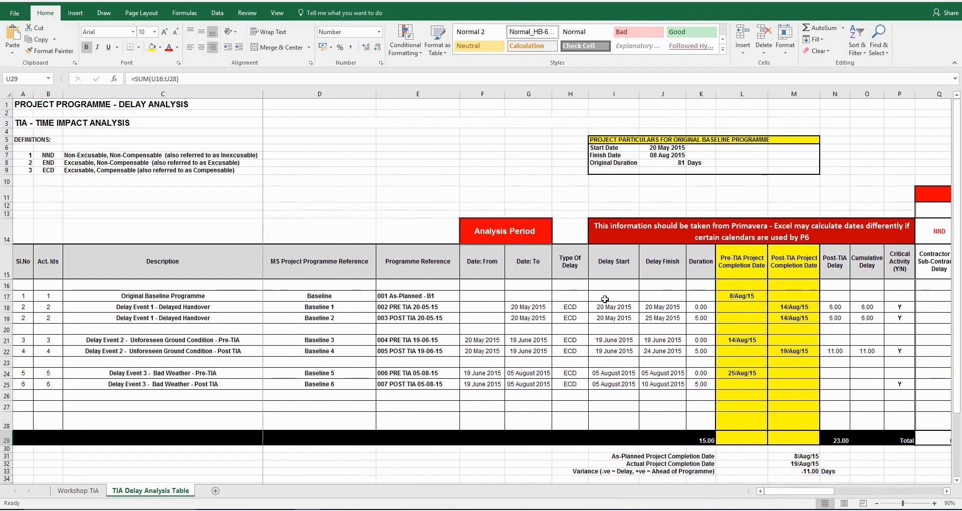
pyautogui.moveTo(613, 296); pyautogui.dragTo(661, 393)
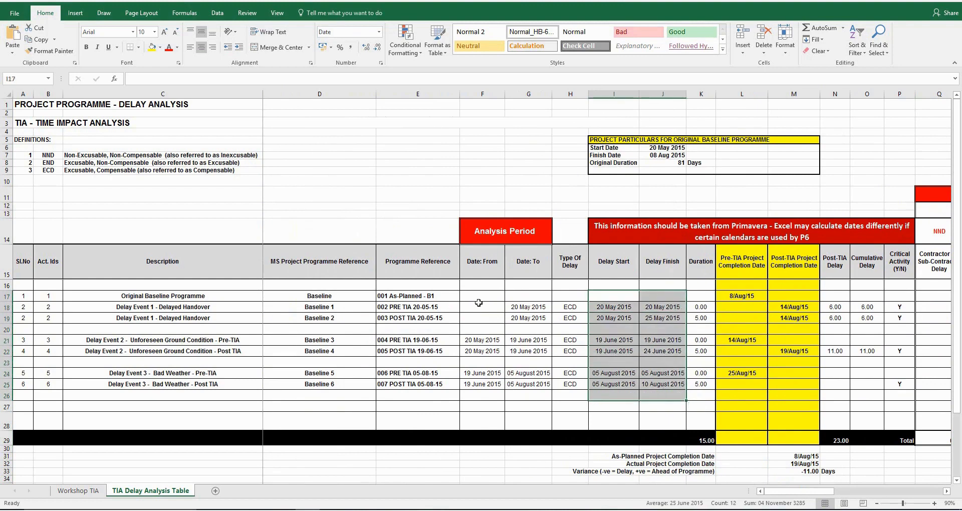
pyautogui.moveTo(482, 307); pyautogui.dragTo(705, 396)
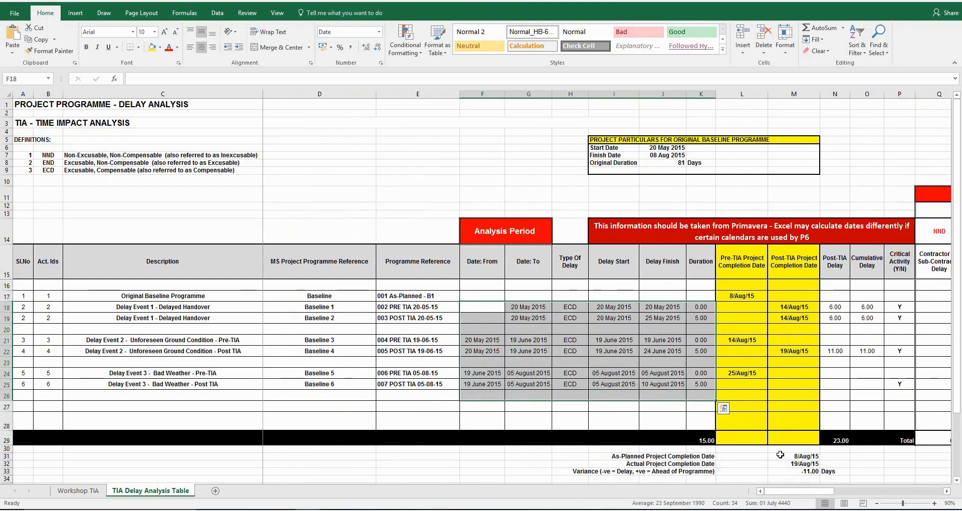
pyautogui.moveTo(781, 455); pyautogui.dragTo(849, 474)
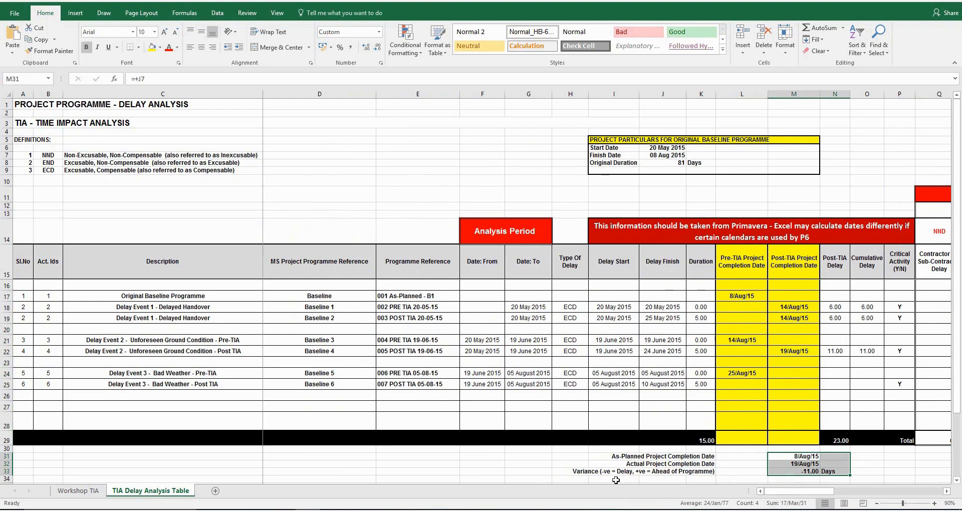
pyautogui.click(78, 491)
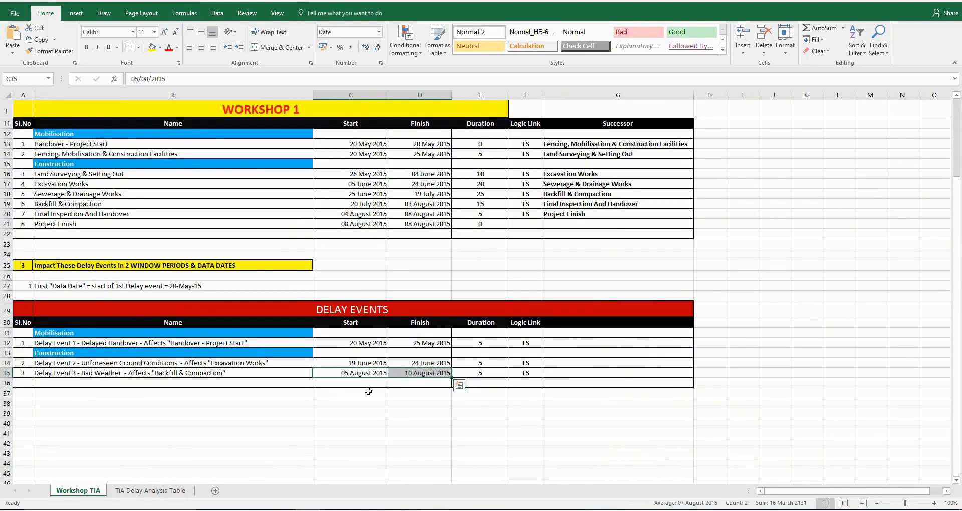
pyautogui.click(306, 412)
pyautogui.scroll(3, 311, 408)
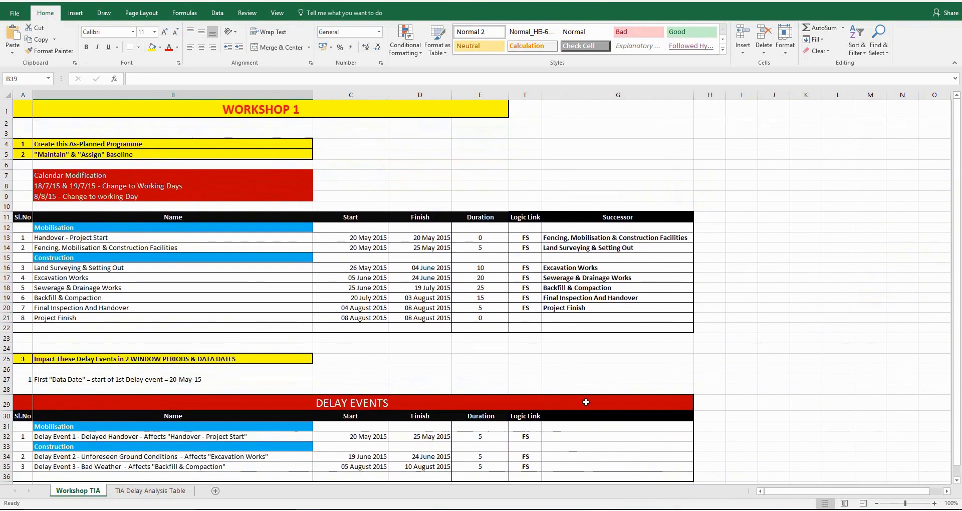
# Step: Switch to Microsoft Project and display the schedule in the Tracking Gantt view
pyautogui.click(636, 509)
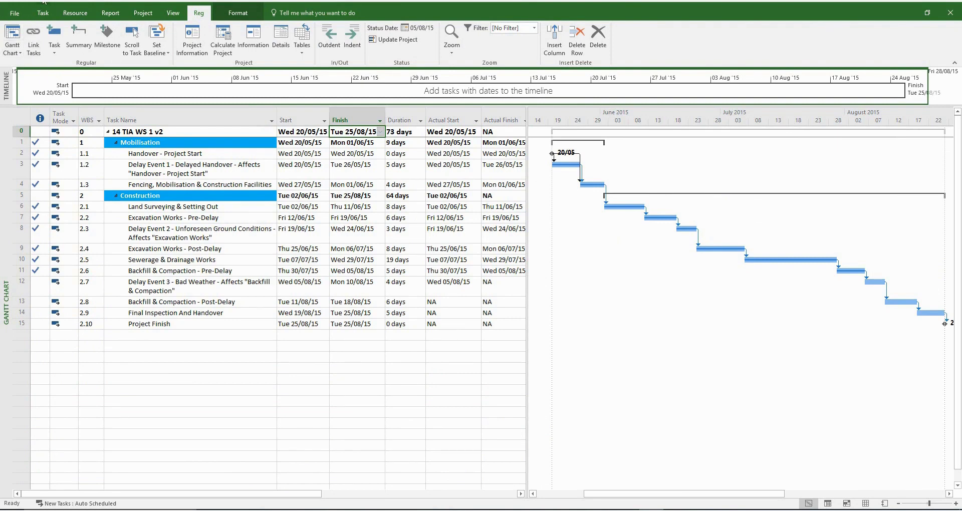
pyautogui.click(12, 49)
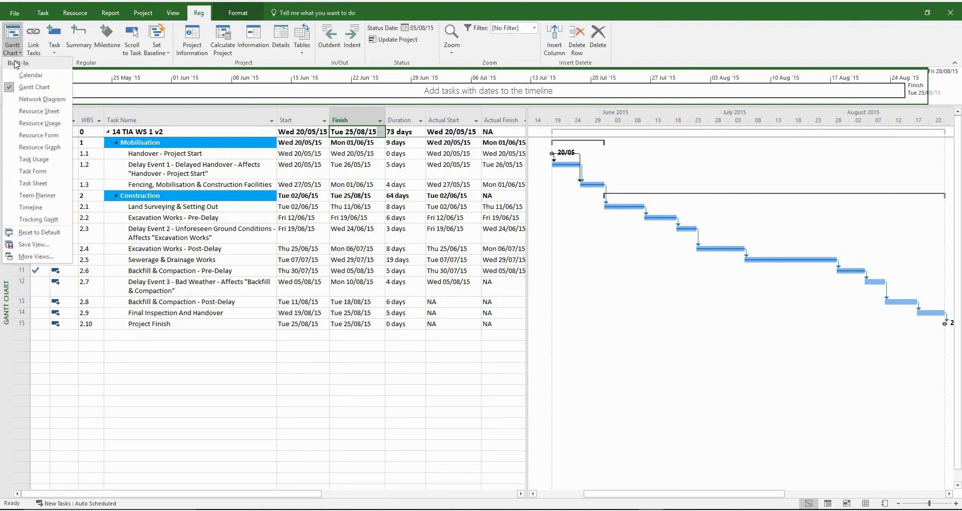
pyautogui.click(38, 220)
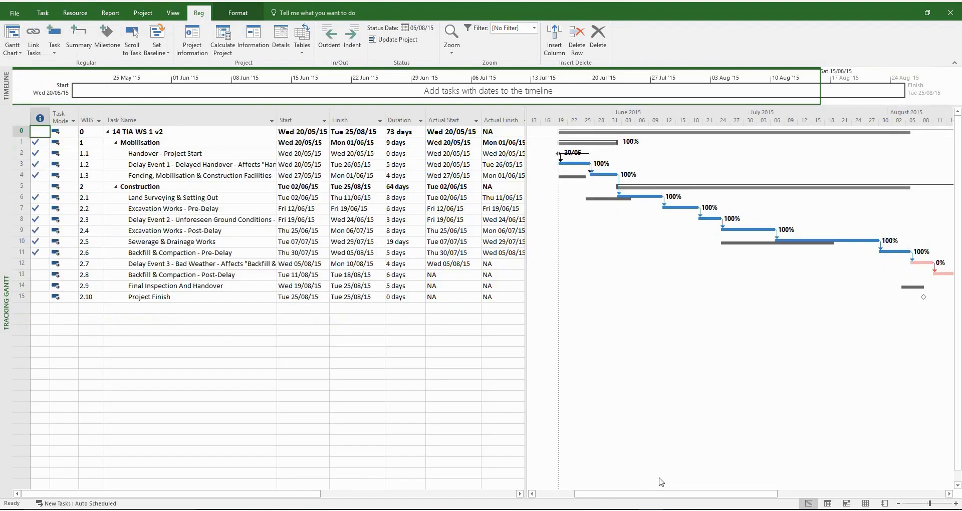